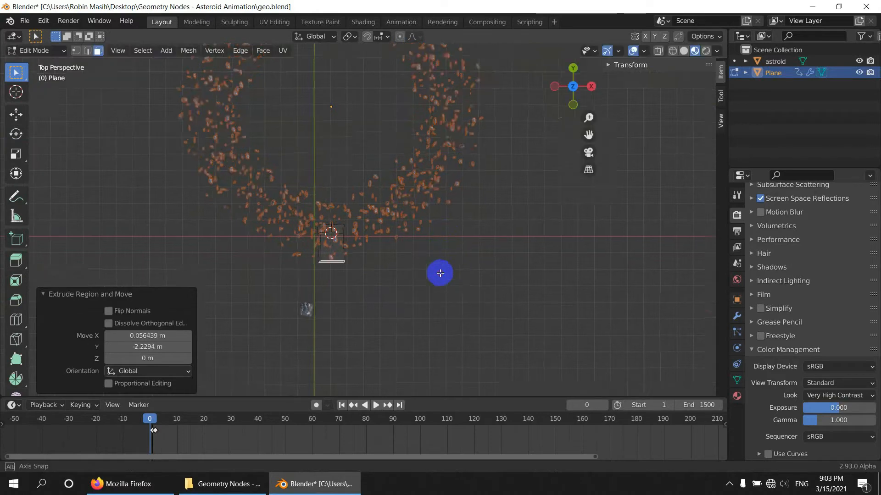
# Step: Scale down the extruded end face of the ring profile and shift it about 1.98 m along the negative Y axis
pyautogui.moveTo(441, 271); pyautogui.dragTo(360, 273, button='middle')
pyautogui.press('s')
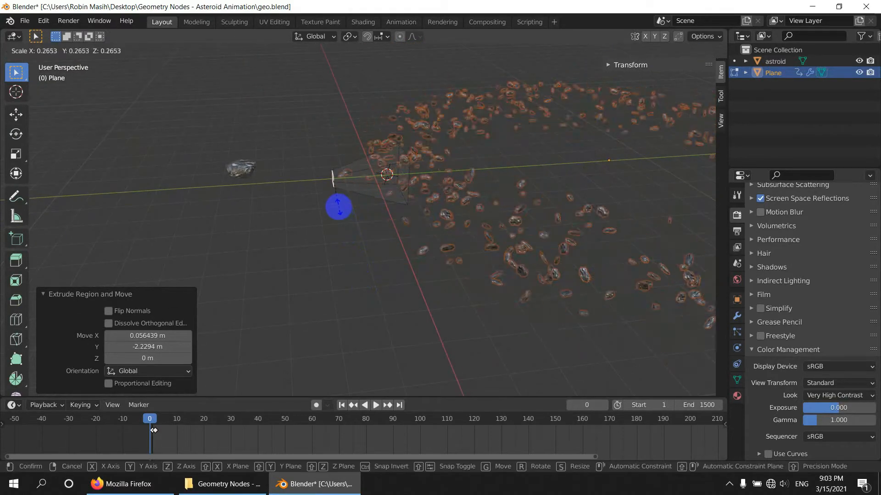
pyautogui.click(338, 204)
pyautogui.moveTo(338, 203); pyautogui.dragTo(335, 238, button='middle')
pyautogui.press('g')
pyautogui.press('y')
pyautogui.click(321, 227)
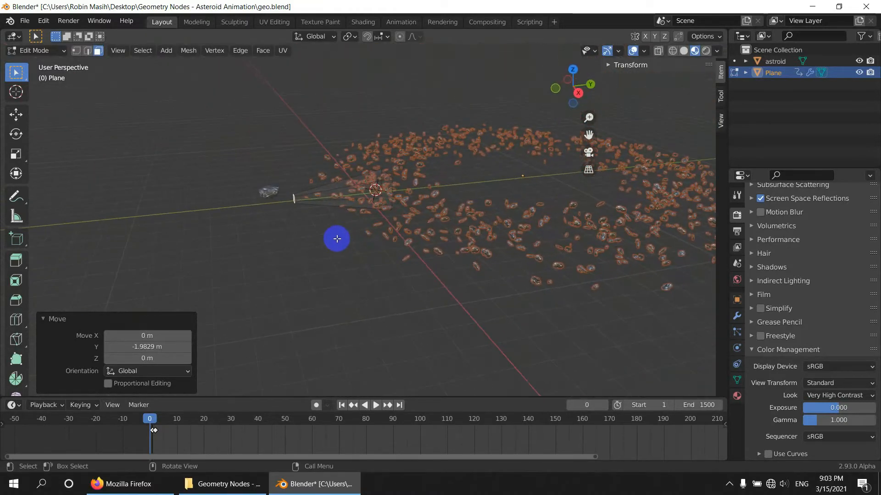
# Step: Extrude the end face about 2.01 m further outward and scale the new face up by about 3.79
pyautogui.press('e')
pyautogui.click(261, 253)
pyautogui.press('s')
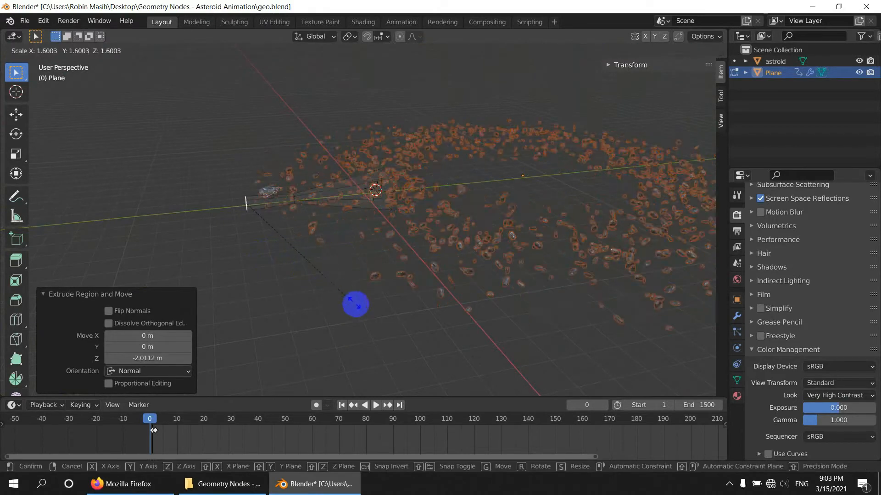
pyautogui.click(527, 365)
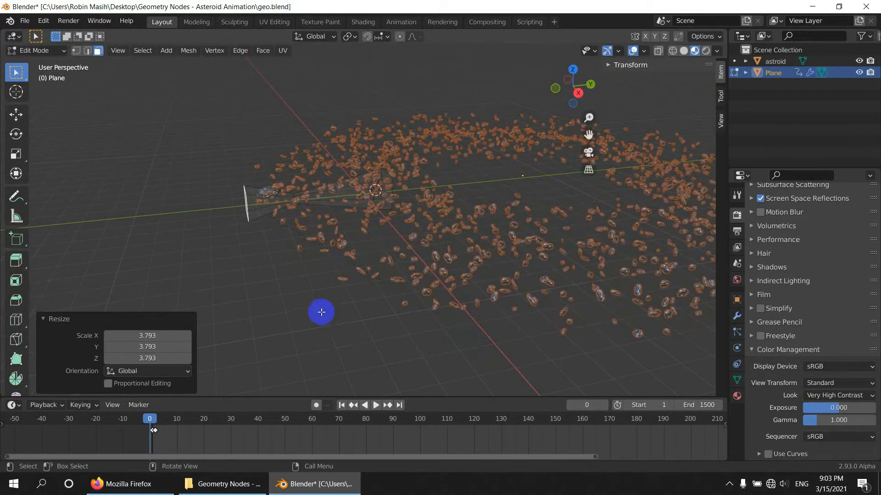
# Step: Move the flared end face further outward along the Y axis, then return to Object Mode and deselect the ring
pyautogui.press('g')
pyautogui.press('y')
pyautogui.click(269, 305)
pyautogui.moveTo(311, 297); pyautogui.dragTo(342, 295, button='middle')
pyautogui.press('Tab')
pyautogui.click(420, 282)
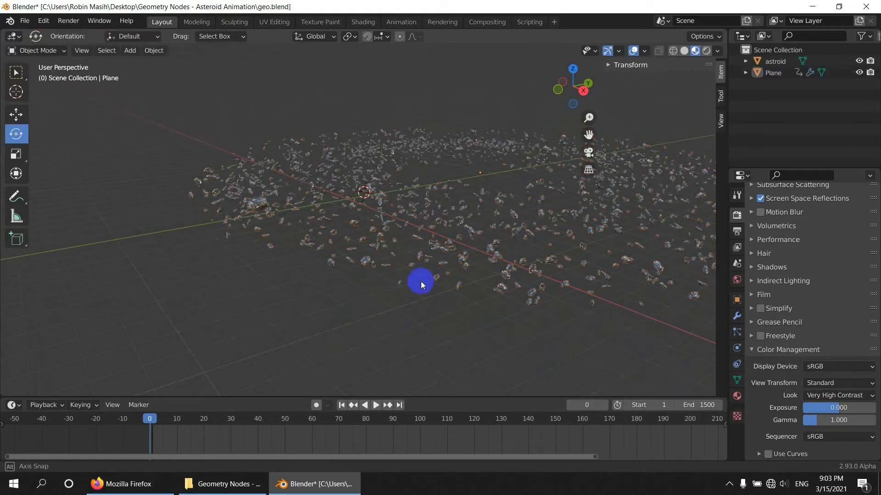
# Step: Reopen the ring's profile mesh for editing and move the outer end face inward along the Y axis
pyautogui.moveTo(420, 281); pyautogui.dragTo(319, 211, button='middle')
pyautogui.scroll(3, 319, 211)
pyautogui.scroll(-3, 319, 215)
pyautogui.click(376, 206)
pyautogui.moveTo(376, 207); pyautogui.dragTo(391, 256, button='middle')
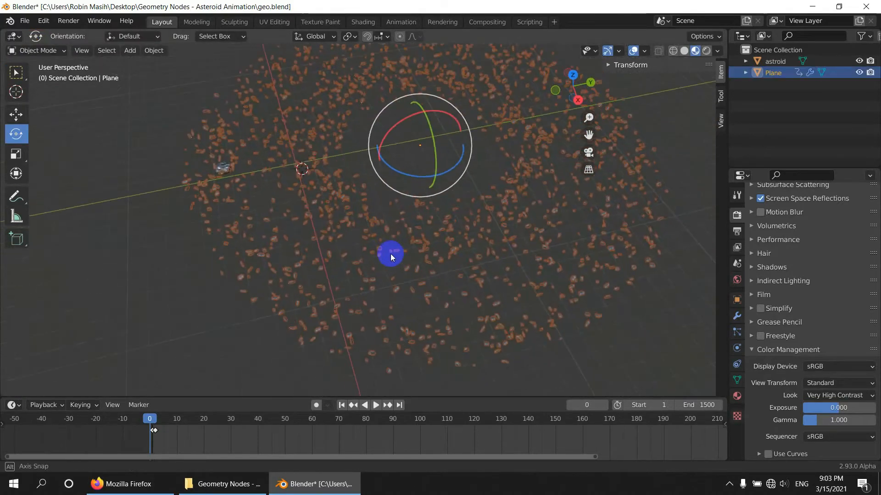
pyautogui.press('Tab')
pyautogui.press('g')
pyautogui.press('y')
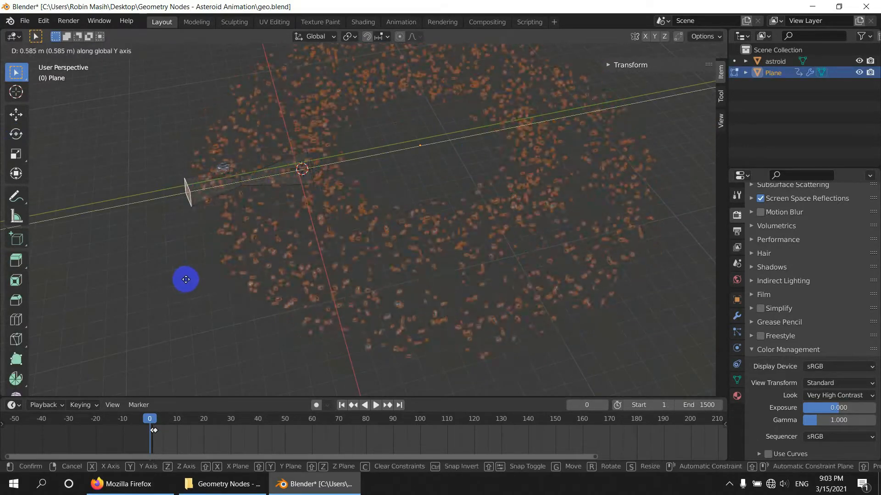
pyautogui.click(261, 222)
# Step: Move the profile's inner end face about 2.4 m along the negative Y axis toward the outer face
pyautogui.moveTo(262, 222); pyautogui.dragTo(315, 169, button='middle')
pyautogui.scroll(2, 306, 133)
pyautogui.click(306, 133)
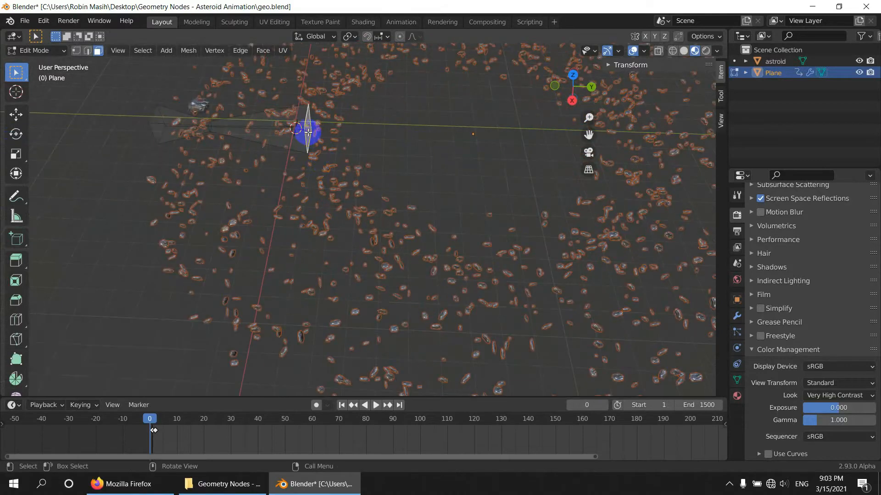
pyautogui.moveTo(306, 133); pyautogui.dragTo(289, 238, button='middle')
pyautogui.scroll(-3, 289, 238)
pyautogui.press('g')
pyautogui.press('y')
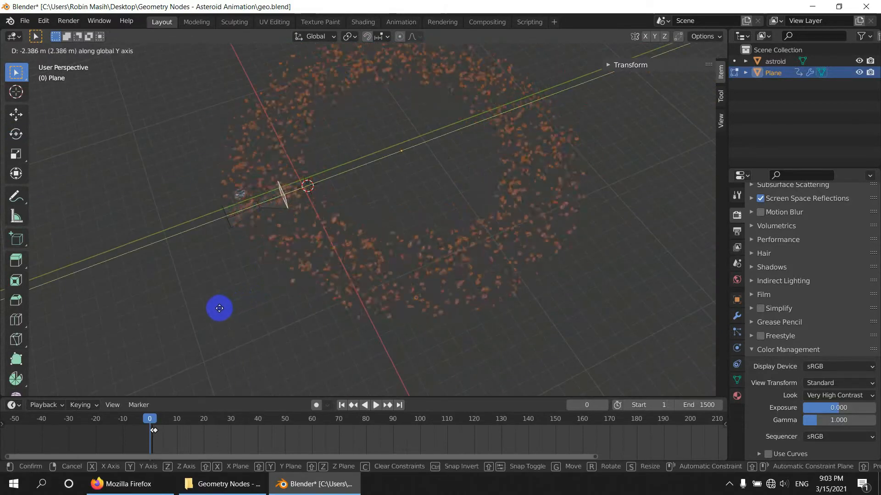
pyautogui.click(216, 309)
# Step: Move the whole profile mesh outward along the negative Y axis to widen the ring, then leave Edit Mode and deselect it
pyautogui.moveTo(315, 301); pyautogui.dragTo(283, 259, button='middle')
pyautogui.press('a')
pyautogui.moveTo(271, 312); pyautogui.dragTo(256, 326, button='middle')
pyautogui.press('g')
pyautogui.press('y')
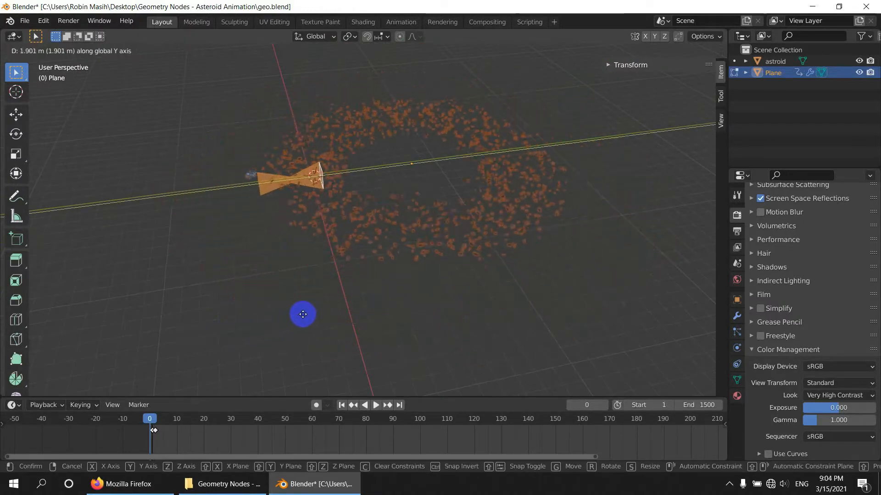
pyautogui.click(169, 332)
pyautogui.press('Tab')
pyautogui.click(331, 220)
pyautogui.moveTo(328, 242); pyautogui.dragTo(338, 223, button='middle')
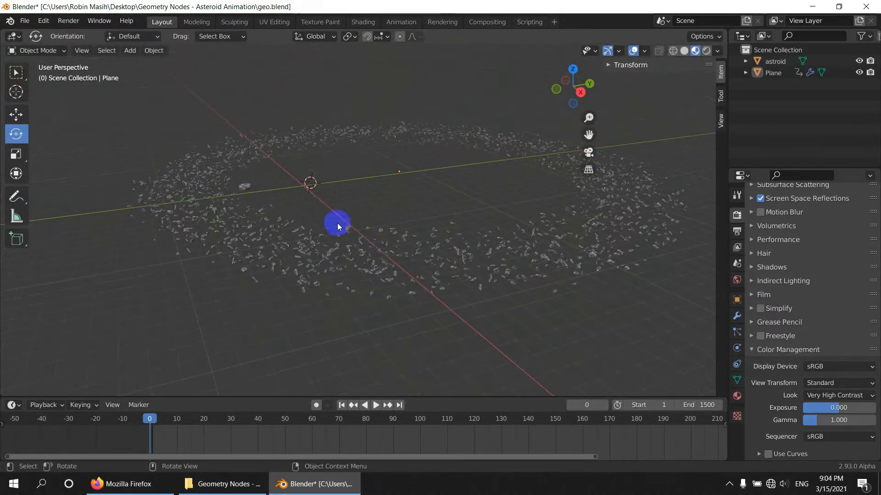
# Step: Move the separate astroid object about 12 m along the negative Y axis, clear of the ring, and deselect it
pyautogui.scroll(1, 321, 216)
pyautogui.click(222, 179)
pyautogui.scroll(-1, 312, 206)
pyautogui.moveTo(425, 189); pyautogui.dragTo(433, 209, button='middle')
pyautogui.scroll(-1, 426, 213)
pyautogui.keyDown('shift'); pyautogui.moveTo(238, 316); pyautogui.dragTo(309, 274, button='middle'); pyautogui.keyUp('shift')
pyautogui.press('g')
pyautogui.press('y')
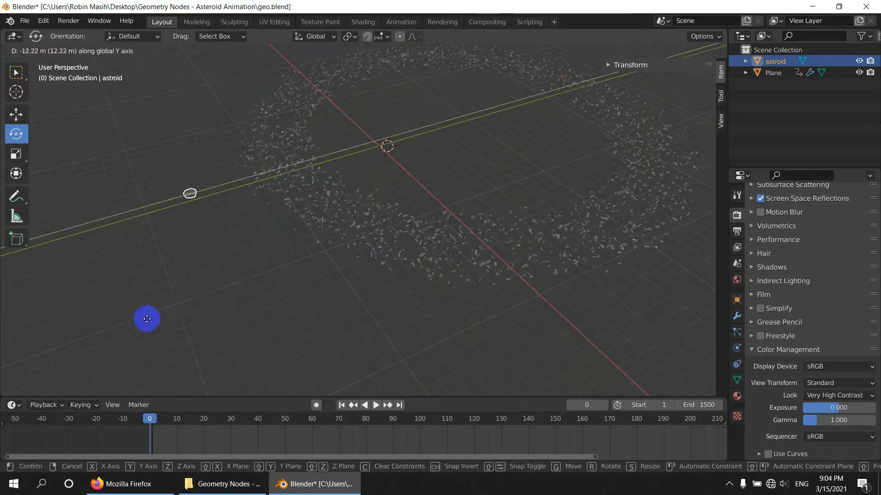
pyautogui.click(141, 320)
pyautogui.click(298, 272)
# Step: Play the animation and examine the moving asteroids up close, from the side and from above
pyautogui.scroll(3, 426, 234)
pyautogui.keyDown('shift'); pyautogui.moveTo(531, 263); pyautogui.dragTo(277, 255, button='middle'); pyautogui.keyUp('shift')
pyautogui.click(392, 240)
pyautogui.scroll(-1, 393, 242)
pyautogui.click(415, 243)
pyautogui.click(376, 404)
pyautogui.scroll(3, 415, 275)
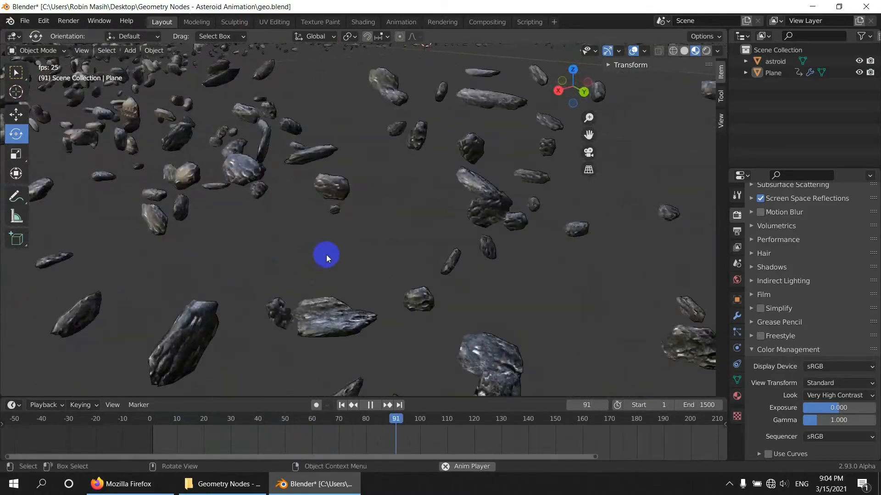
pyautogui.scroll(-6, 443, 256)
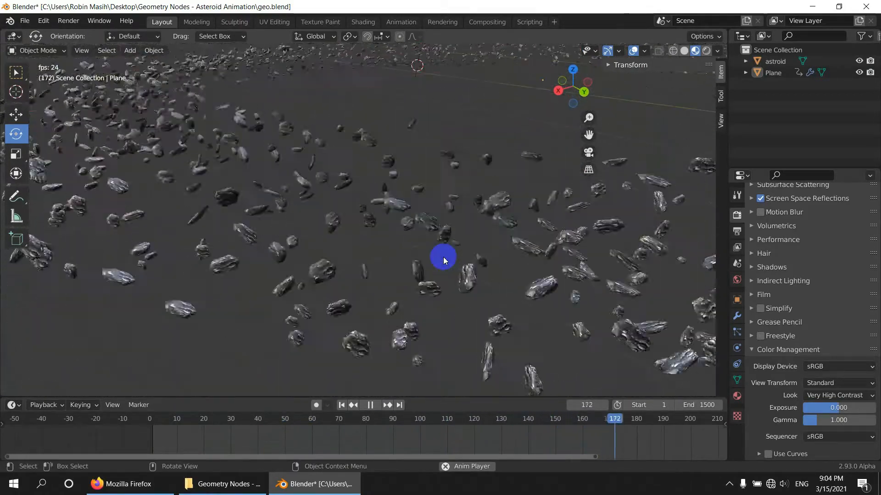
pyautogui.moveTo(362, 278); pyautogui.dragTo(289, 269, button='middle')
pyautogui.scroll(4, 247, 260)
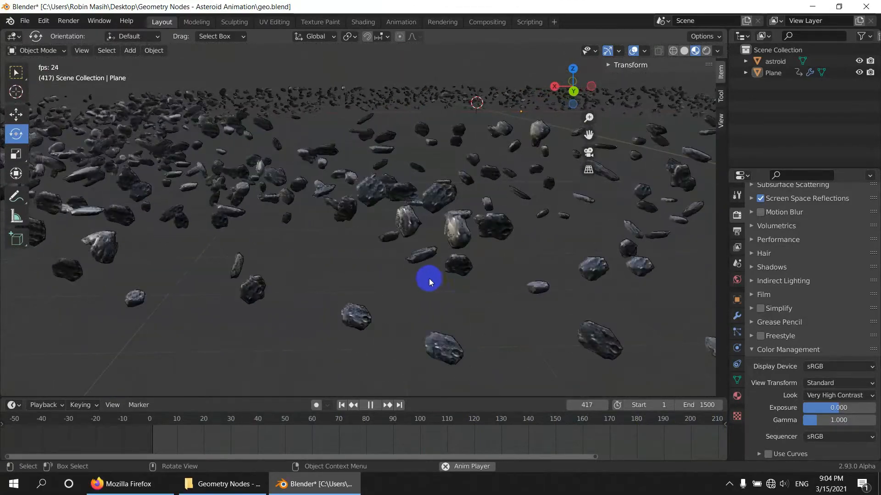
pyautogui.moveTo(395, 276); pyautogui.dragTo(375, 271, button='middle')
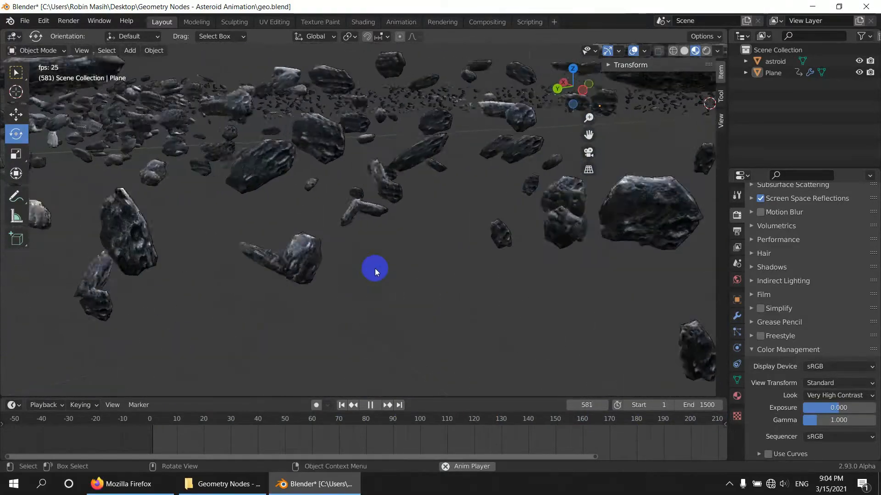
pyautogui.press('KP_7')
pyautogui.scroll(-3, 425, 271)
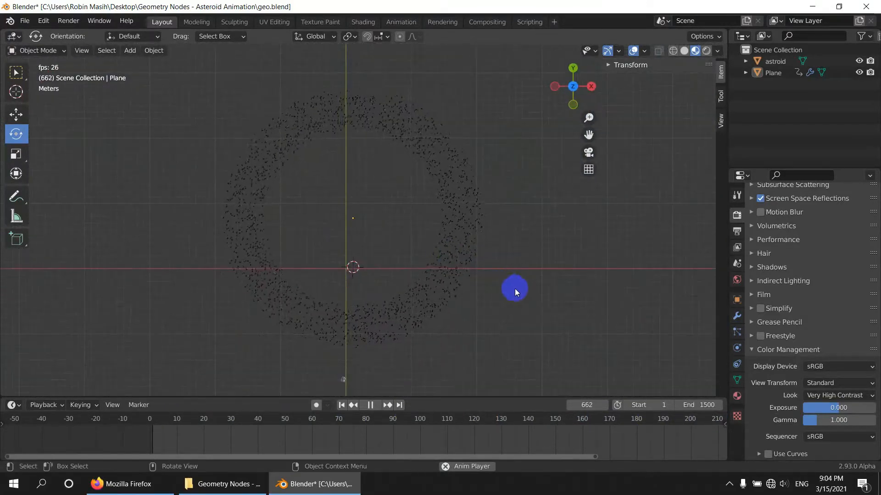
pyautogui.moveTo(466, 305); pyautogui.dragTo(347, 260, button='middle')
pyautogui.scroll(5, 347, 261)
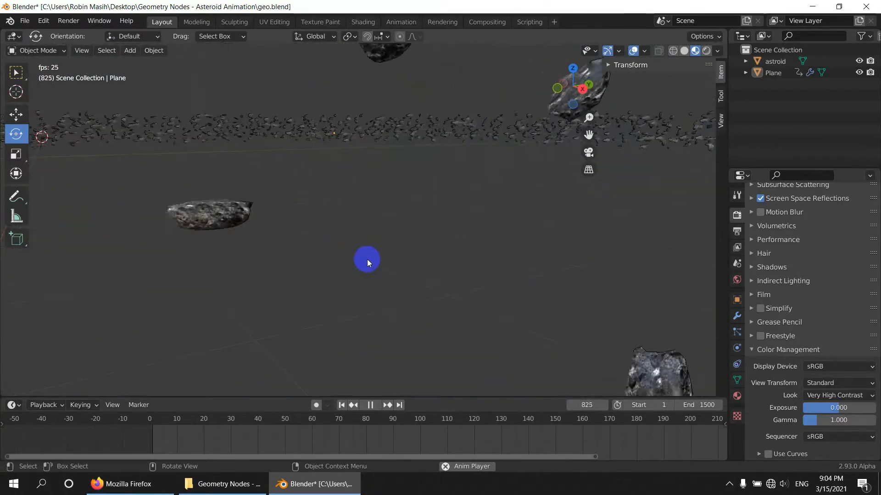
pyautogui.scroll(-11, 497, 250)
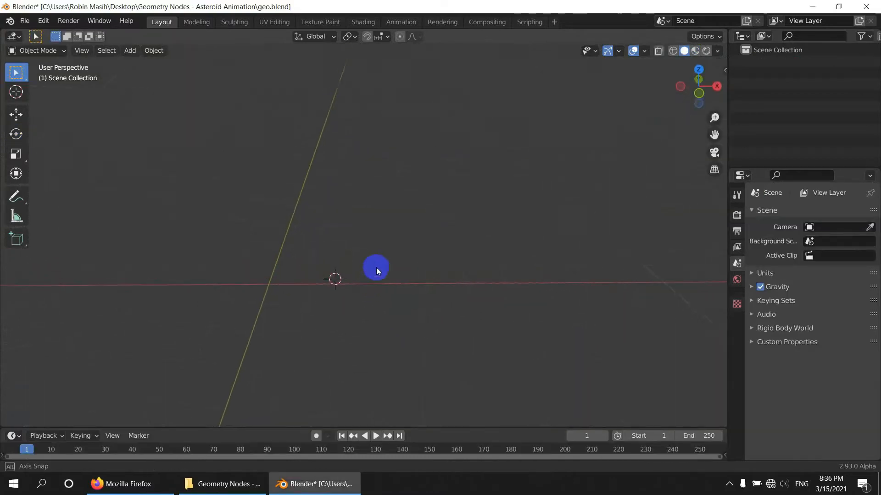
# Step: Add a mesh plane at the 3D cursor in the empty scene
pyautogui.moveTo(376, 270); pyautogui.dragTo(355, 262, button='middle')
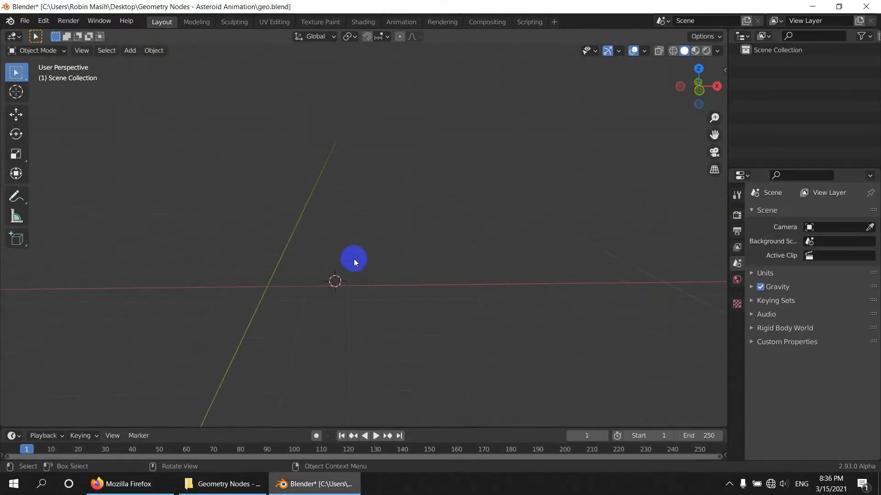
pyautogui.hotkey('shift', 'a')
pyautogui.moveTo(321, 241)
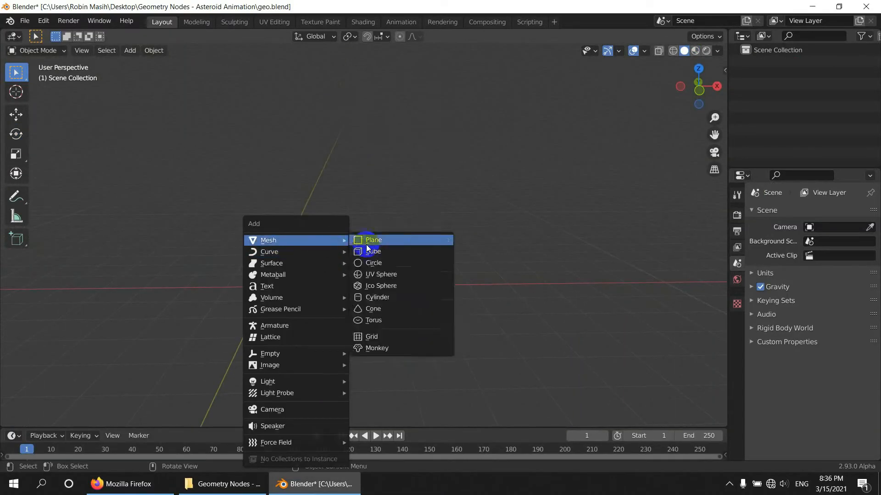
pyautogui.click(384, 242)
# Step: Rotate the plane 90° about the global X axis so it stands upright
pyautogui.moveTo(423, 296); pyautogui.dragTo(166, 238, button='middle')
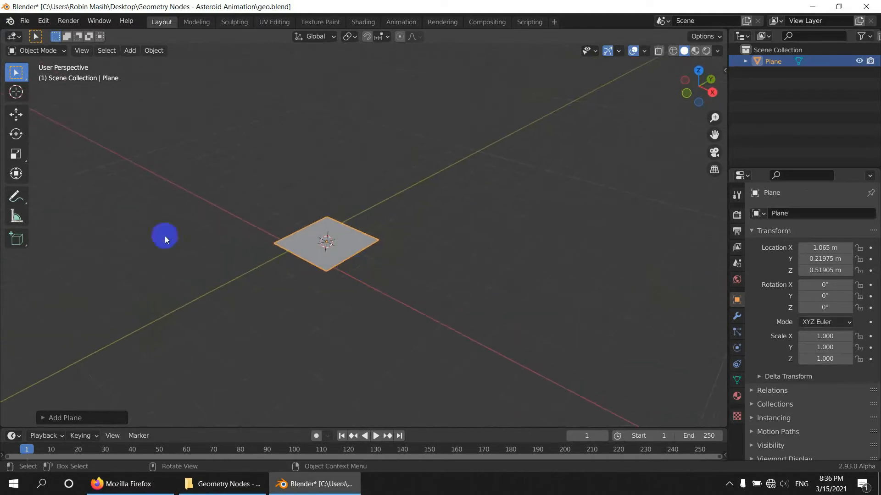
pyautogui.click(14, 123)
pyautogui.click(14, 136)
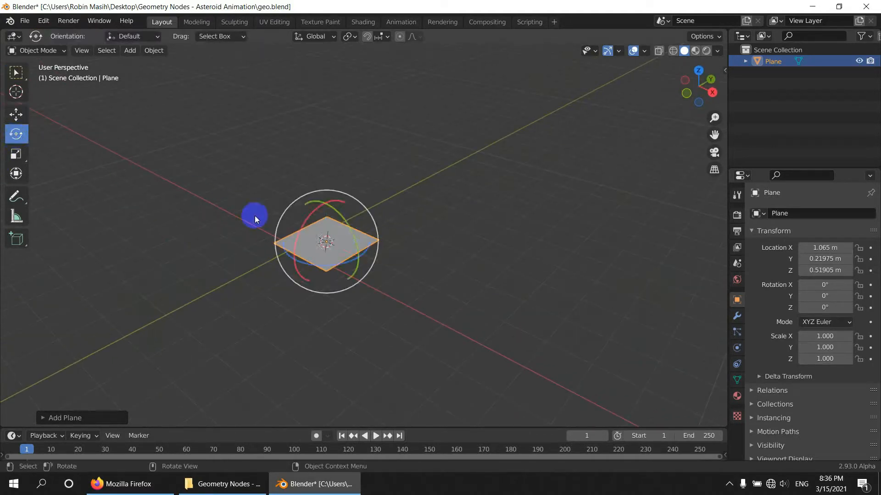
pyautogui.moveTo(311, 219); pyautogui.dragTo(176, 371)
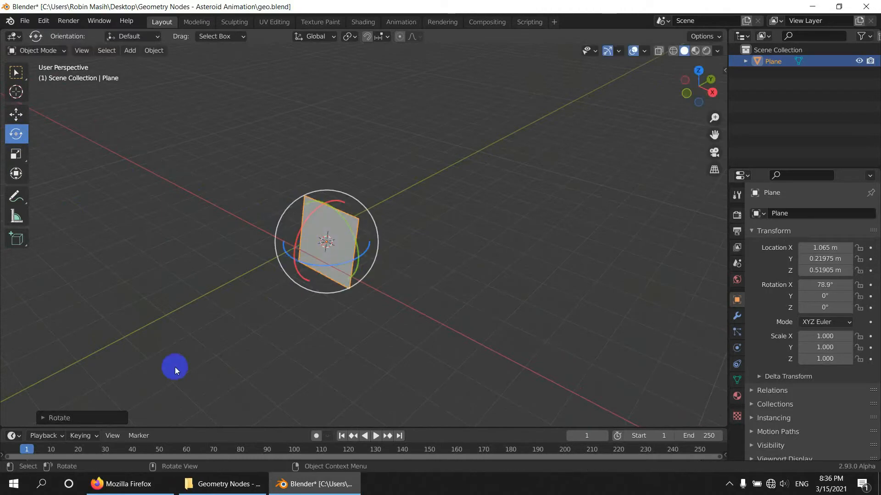
pyautogui.click(56, 418)
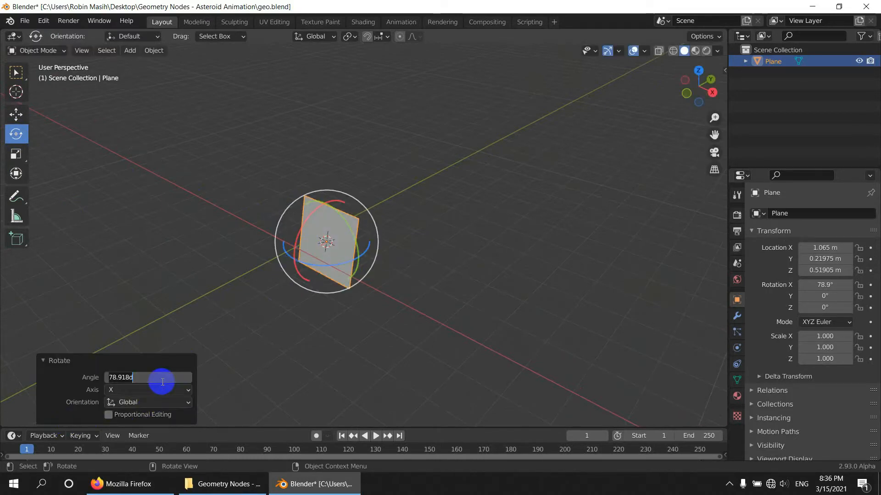
pyautogui.press('Return')
# Step: Make transforms affect only origins and move the plane's origin about 4.32 m along the Y axis
pyautogui.moveTo(478, 269); pyautogui.dragTo(487, 322, button='middle')
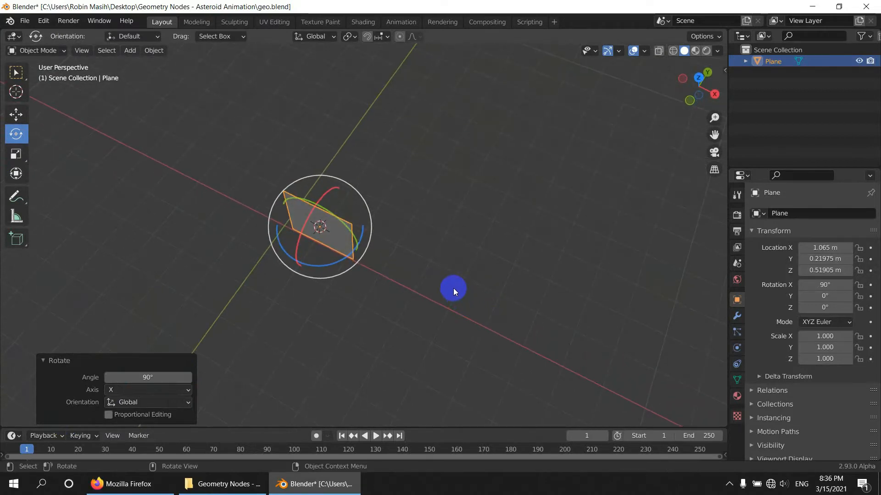
pyautogui.press('KP_7')
pyautogui.keyDown('shift'); pyautogui.moveTo(426, 304); pyautogui.dragTo(491, 337, button='middle'); pyautogui.keyUp('shift')
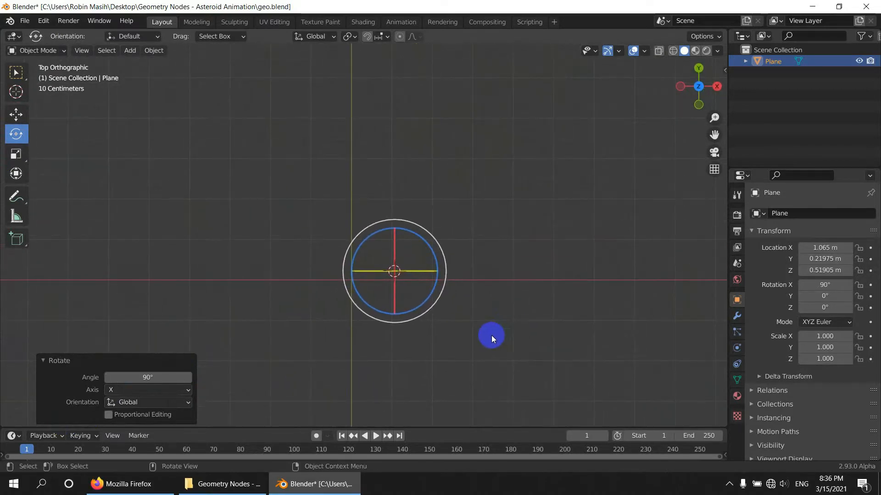
pyautogui.click(718, 39)
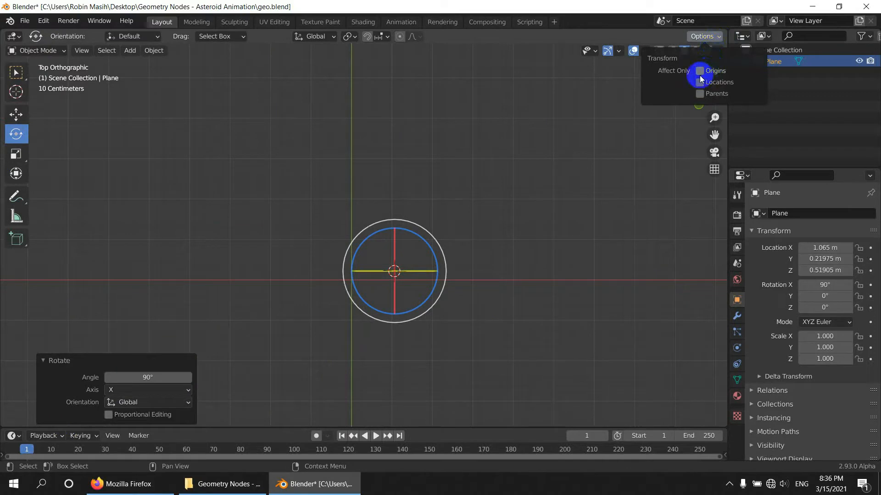
pyautogui.press('g')
pyautogui.press('y')
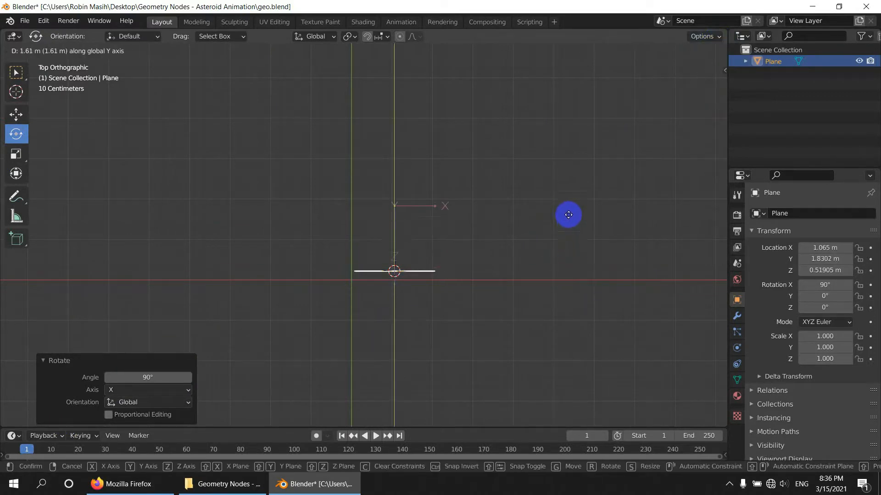
pyautogui.click(567, 107)
# Step: Shift the plane's origin about another 3.21 m along the Y axis, away from the mesh
pyautogui.moveTo(564, 248); pyautogui.dragTo(422, 321, button='middle')
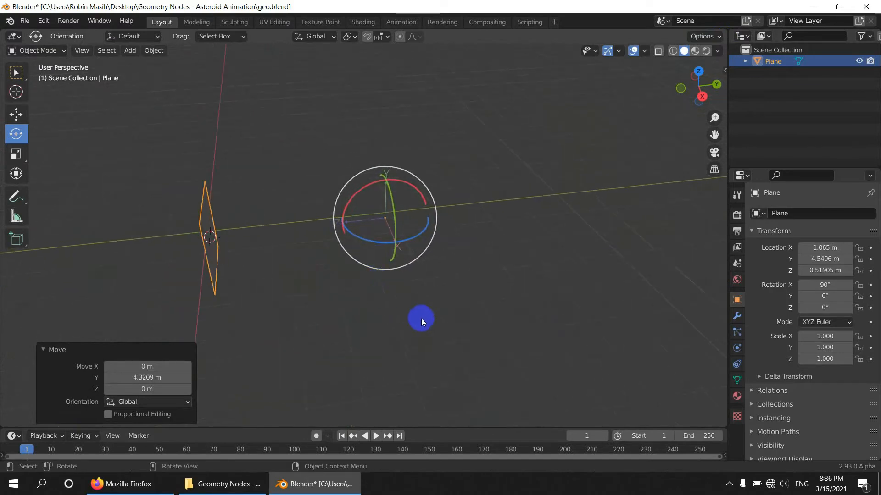
pyautogui.press('g')
pyautogui.press('y')
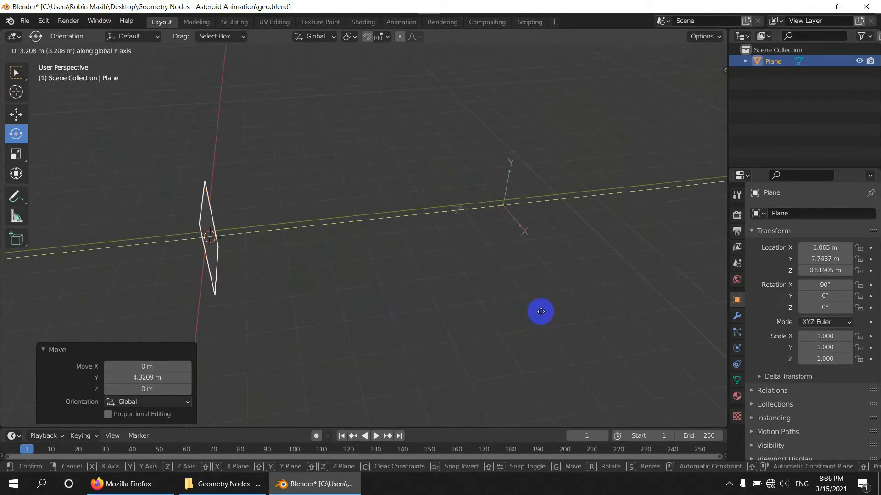
pyautogui.click(541, 312)
# Step: Check the plane's mesh in Edit Mode, return to Object Mode and apply the plane's rotation and scale
pyautogui.moveTo(450, 301); pyautogui.dragTo(466, 307, button='middle')
pyautogui.press('Tab')
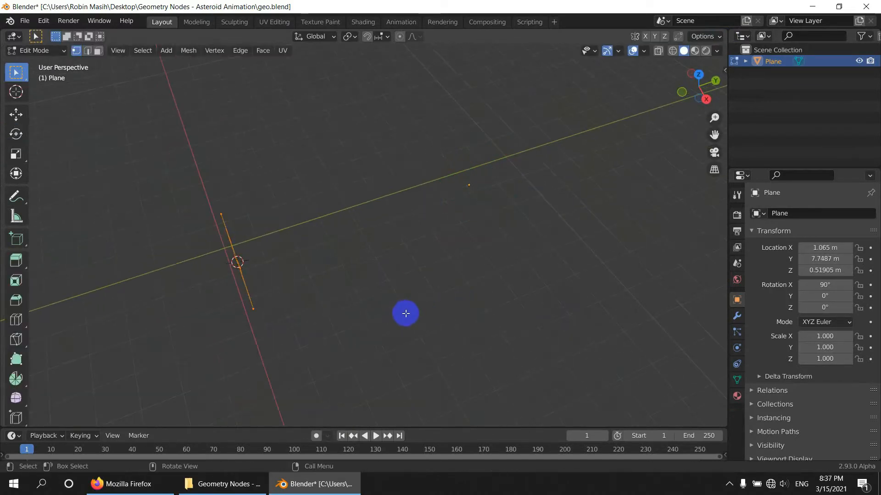
pyautogui.moveTo(406, 314); pyautogui.dragTo(407, 291, button='middle')
pyautogui.press('Tab')
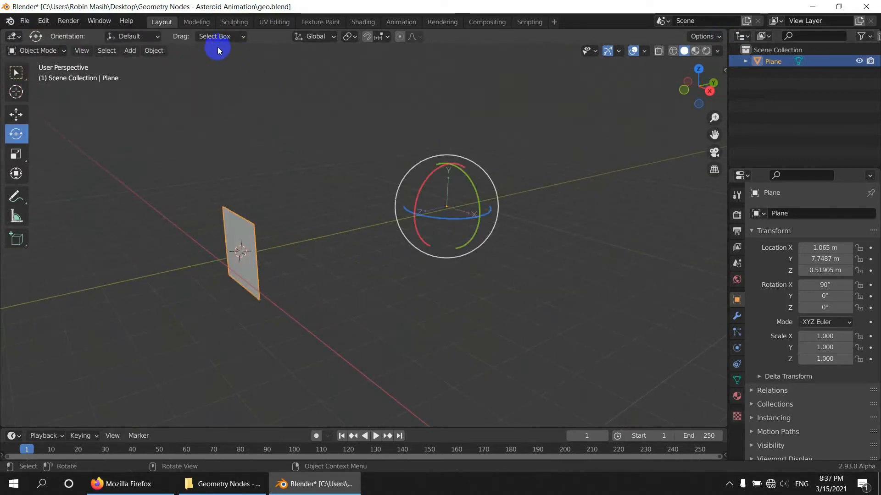
pyautogui.click(154, 51)
pyautogui.moveTo(195, 110)
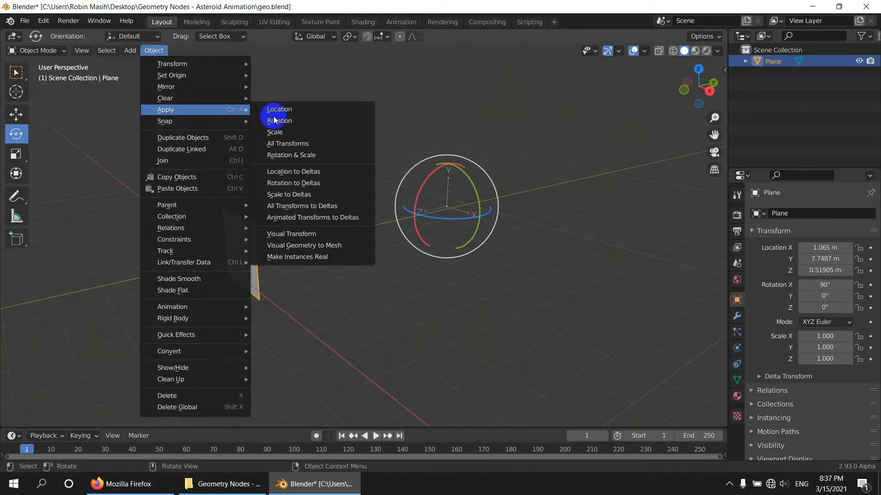
pyautogui.click(275, 132)
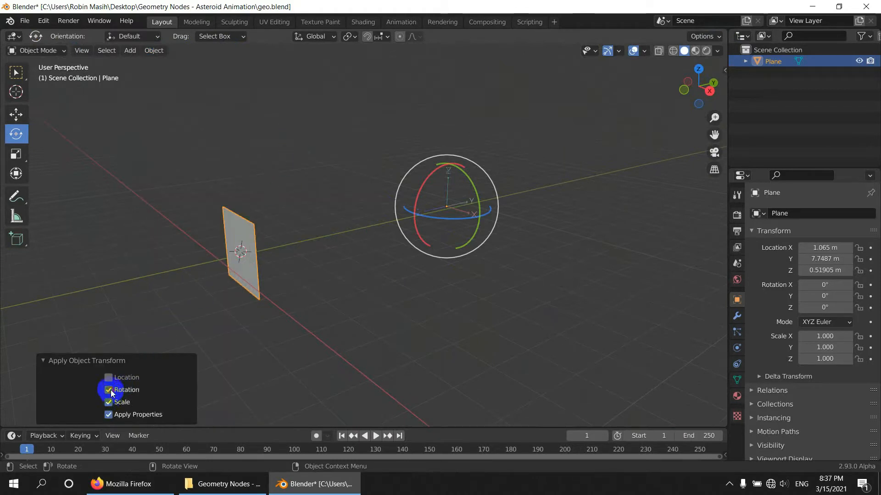
# Step: Deselect the plane and turn off the option that makes transforms affect only origins
pyautogui.click(469, 318)
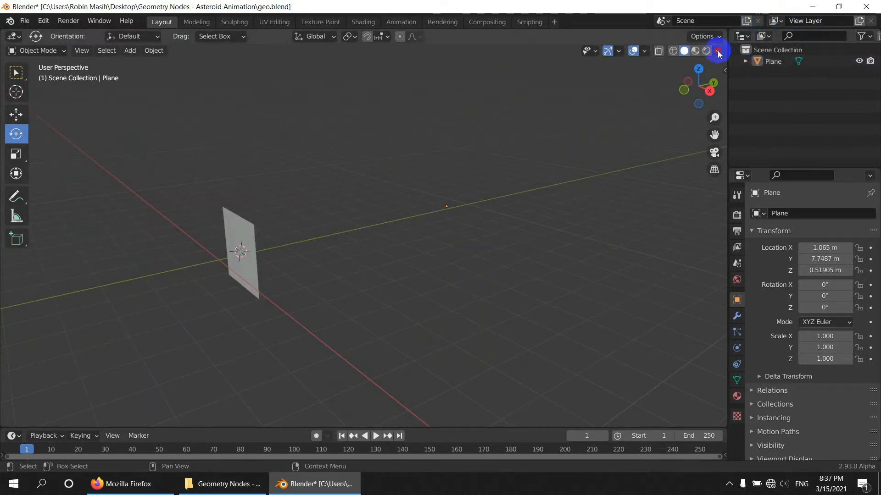
pyautogui.click(717, 51)
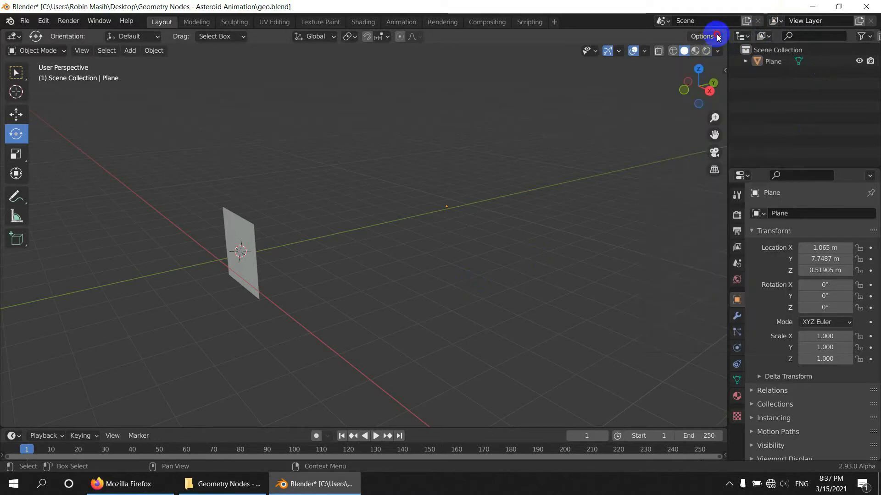
pyautogui.click(715, 37)
pyautogui.click(700, 70)
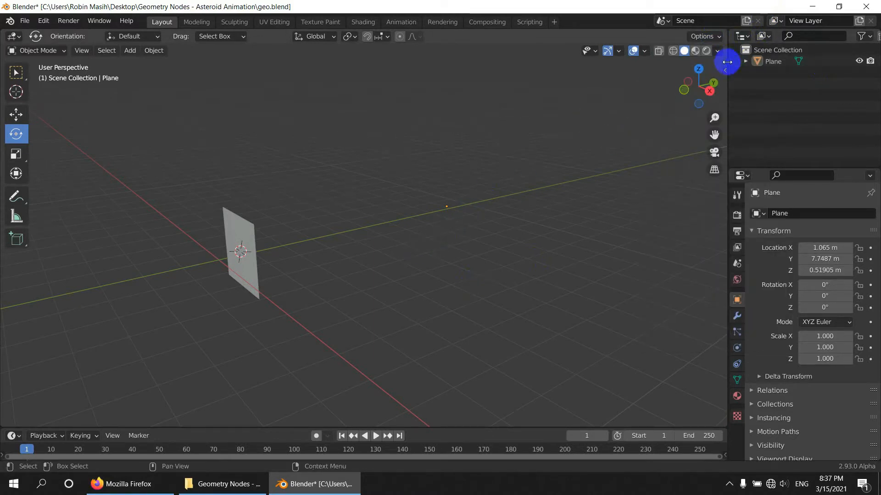
# Step: Show the 3D viewport's sidebar and collapse its Transform section
pyautogui.click(727, 59)
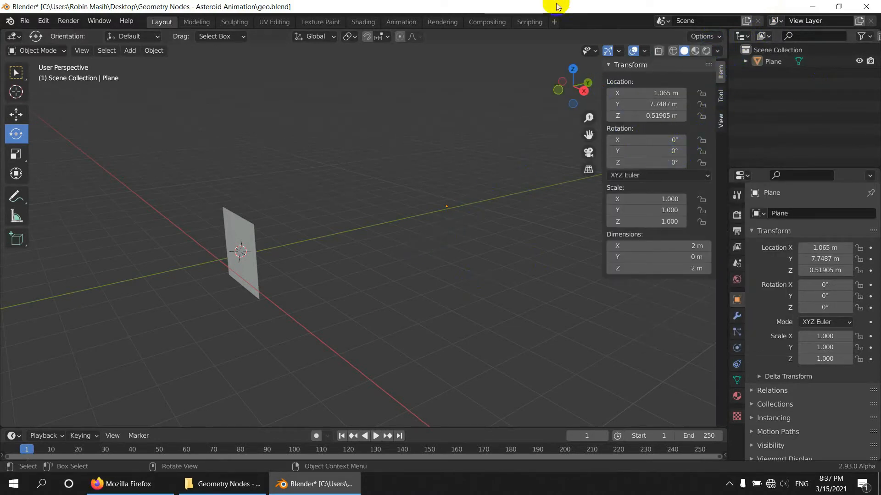
pyautogui.moveTo(395, 268); pyautogui.dragTo(427, 323, button='middle')
pyautogui.click(615, 67)
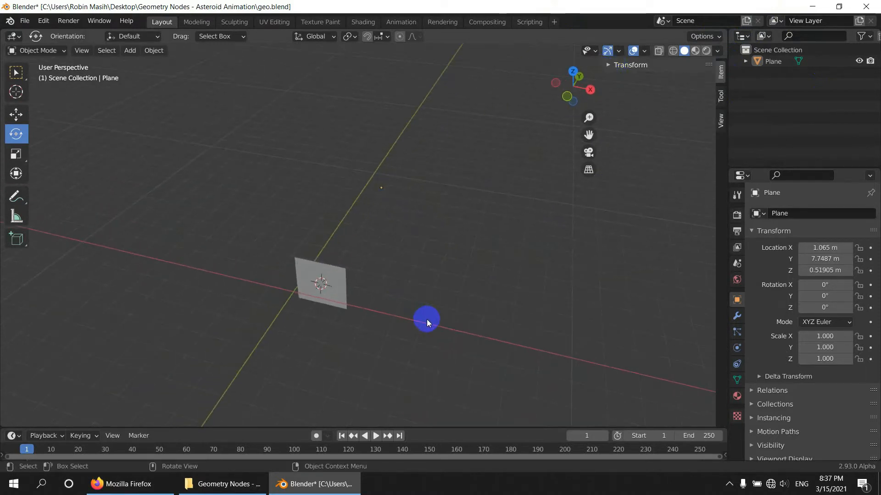
# Step: Add a Geometry Nodes modifier to the plane
pyautogui.click(737, 316)
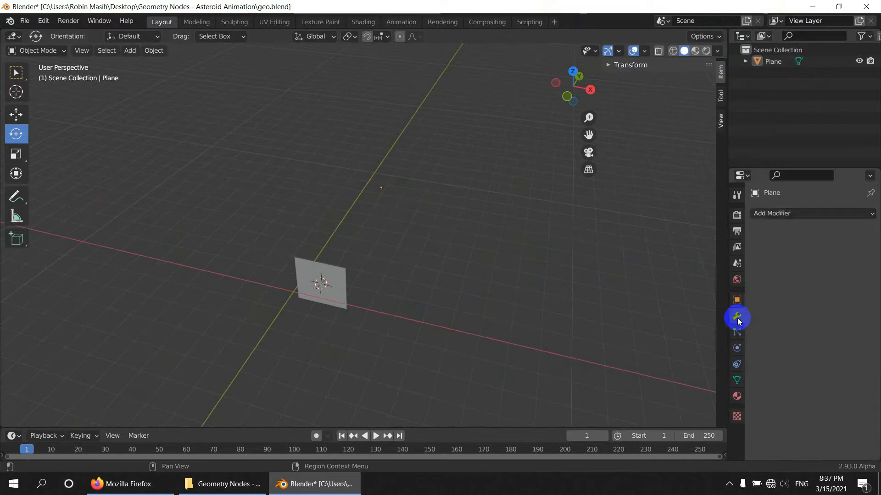
pyautogui.click(773, 217)
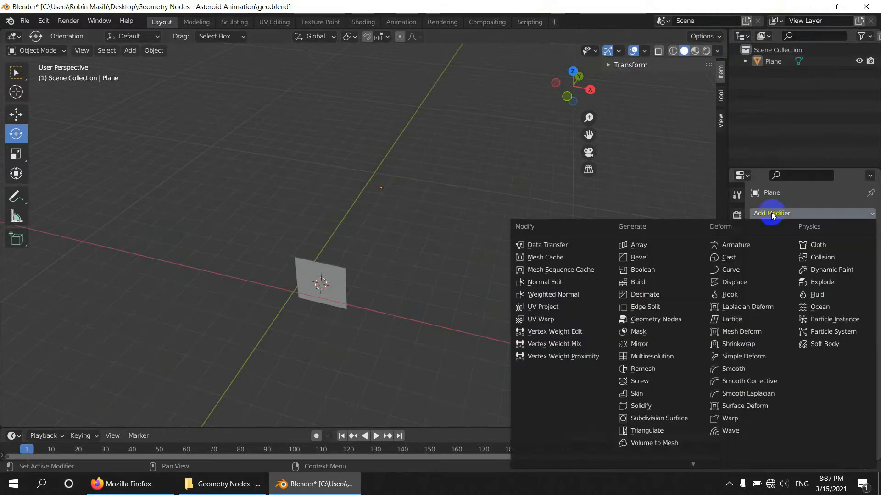
pyautogui.click(679, 320)
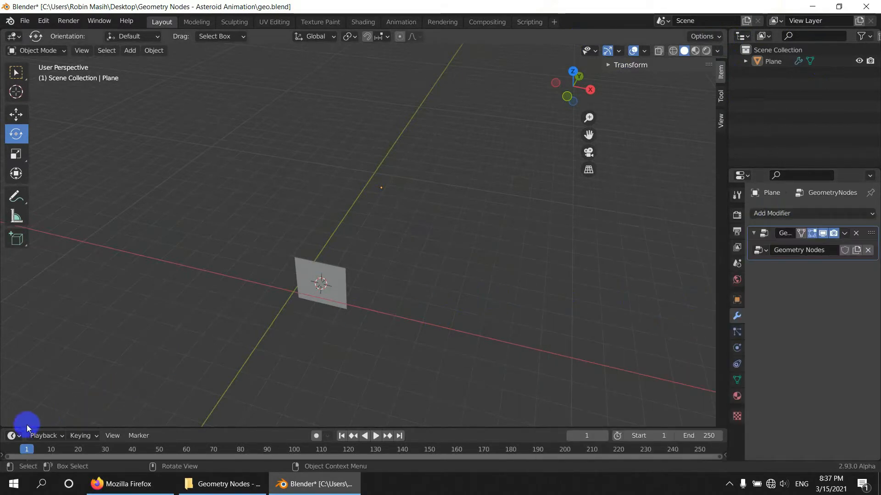
# Step: Split the 3D viewport into upper and lower areas and make the lower one a Geometry Node Editor
pyautogui.moveTo(6, 425); pyautogui.dragTo(43, 272)
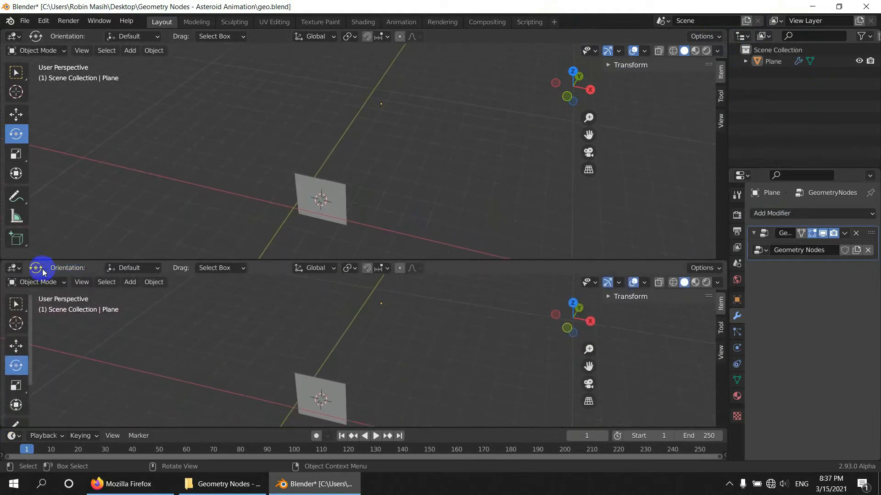
pyautogui.click(14, 268)
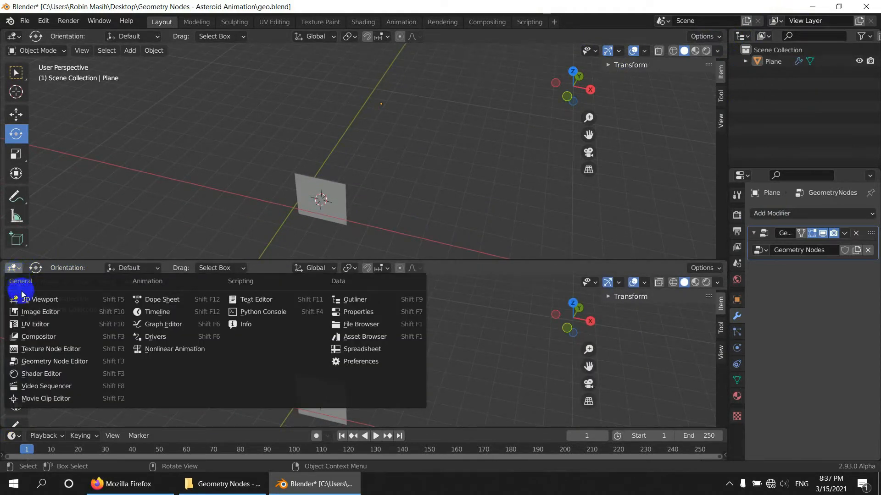
pyautogui.click(74, 370)
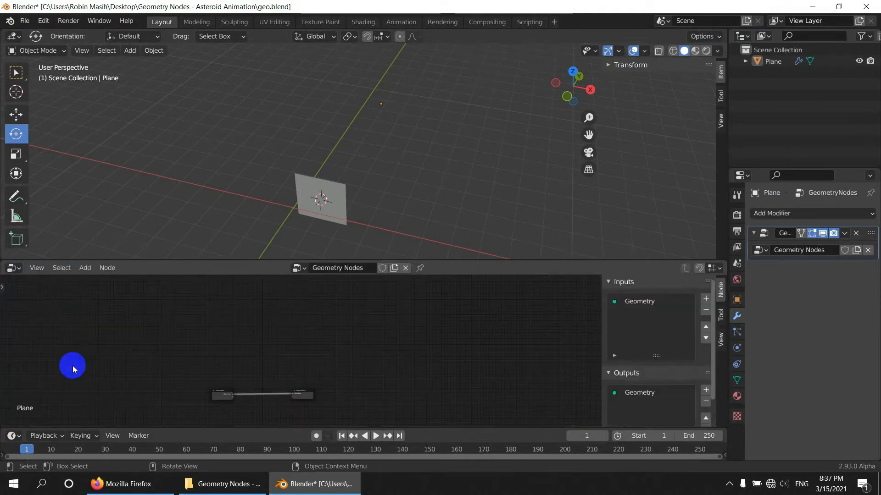
# Step: Insert a Point Distribute node on the link between Group Input and Group Output
pyautogui.moveTo(296, 377); pyautogui.dragTo(411, 284, button='middle')
pyautogui.scroll(3, 346, 330)
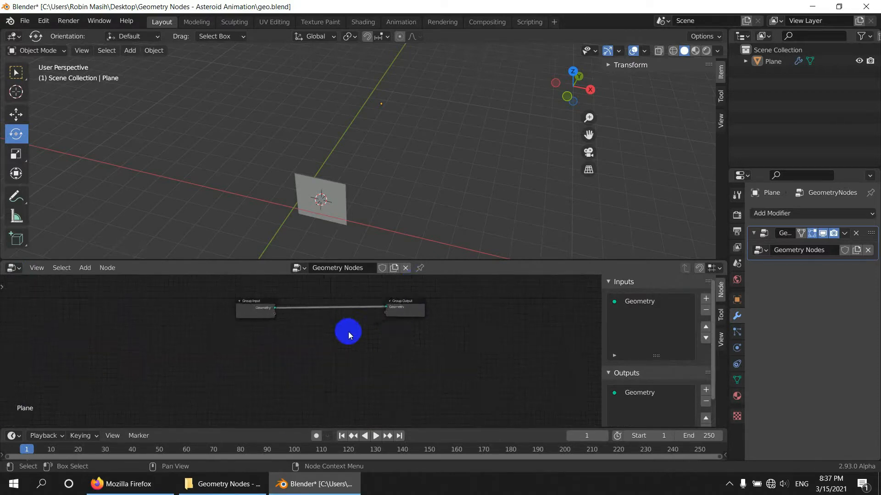
pyautogui.moveTo(346, 319); pyautogui.dragTo(334, 375, button='middle')
pyautogui.hotkey('shift', 'a')
pyautogui.moveTo(315, 353)
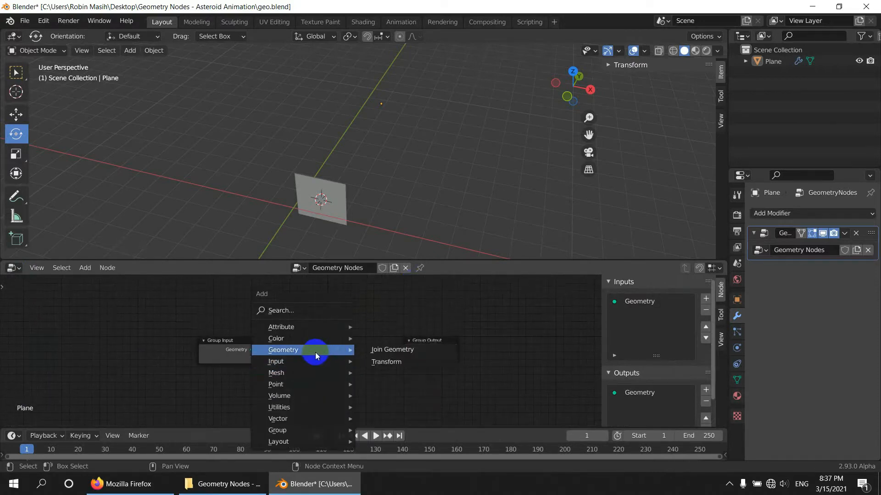
pyautogui.moveTo(290, 388)
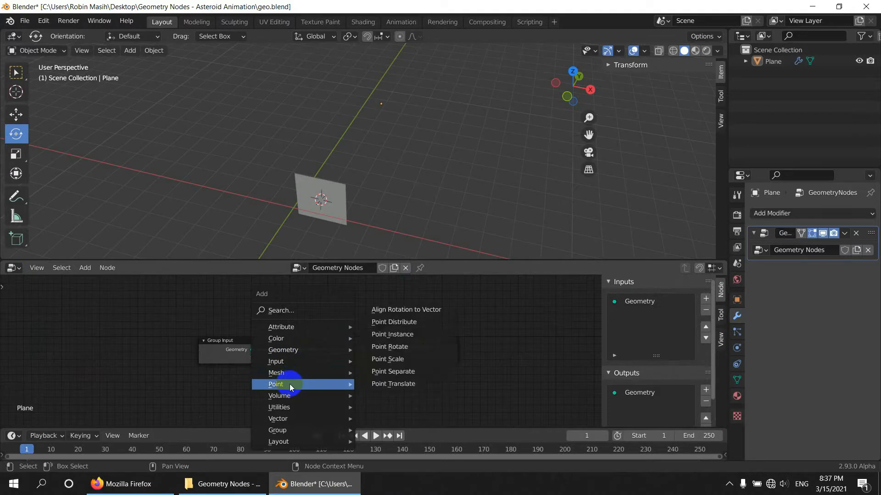
pyautogui.click(400, 323)
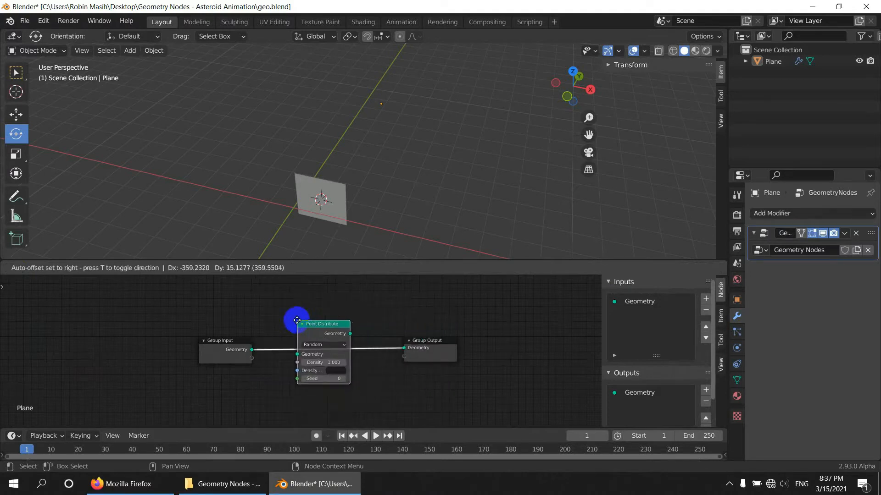
pyautogui.click(326, 315)
# Step: Raise the Point Distribute node's density to about 18.1
pyautogui.moveTo(341, 215); pyautogui.dragTo(390, 156, button='middle')
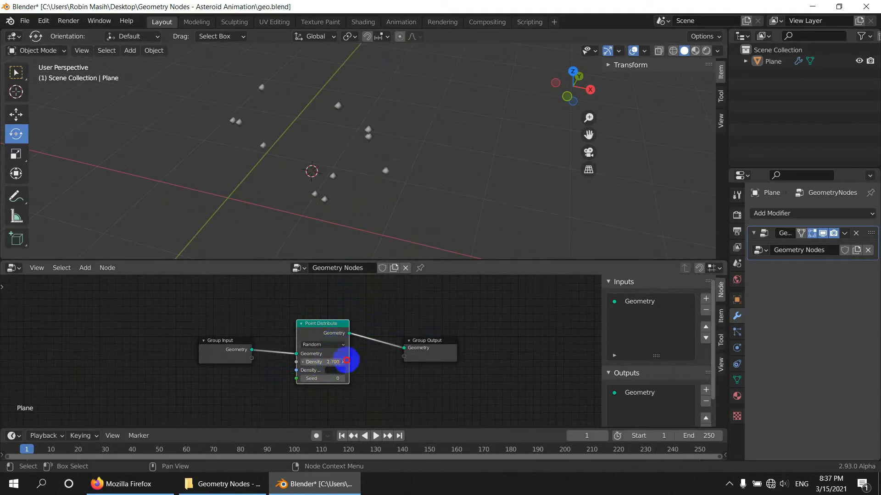
pyautogui.moveTo(346, 360); pyautogui.dragTo(400, 359)
pyautogui.scroll(4, 319, 346)
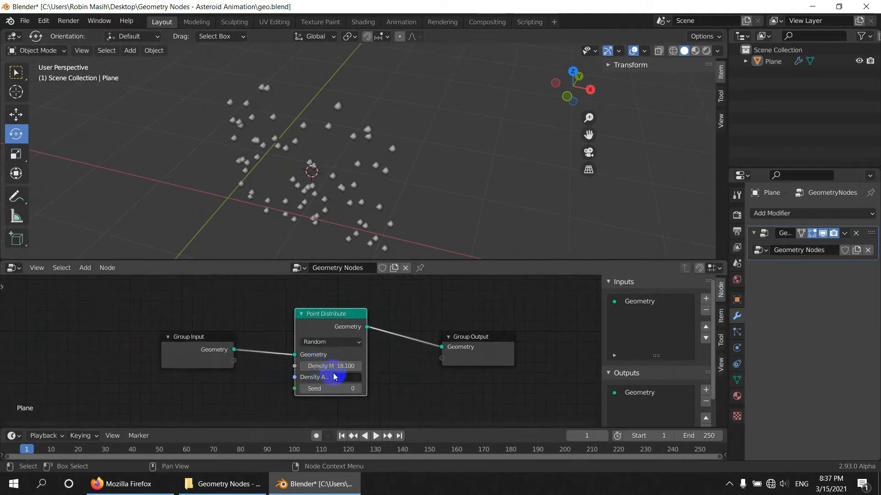
# Step: Change the Point Distribute method to Poisson Disk and set its minimum distance to 0.25
pyautogui.click(314, 316)
pyautogui.click(305, 349)
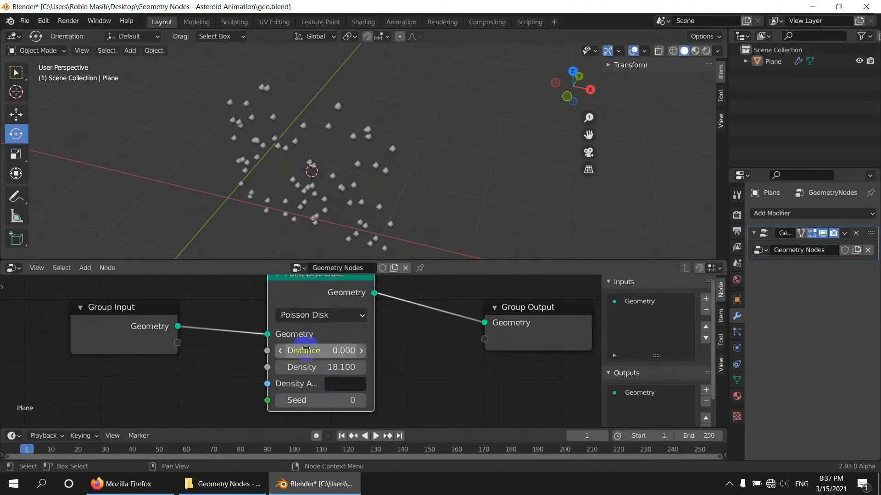
pyautogui.moveTo(390, 368); pyautogui.dragTo(374, 347, button='middle')
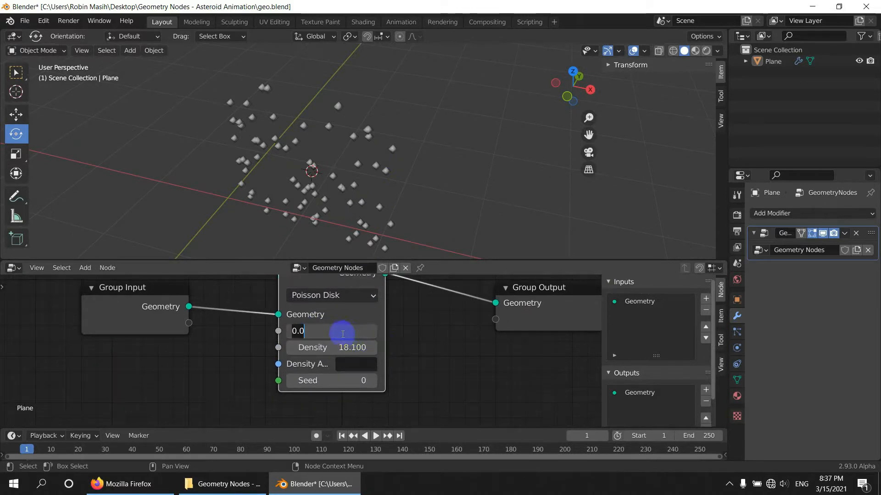
pyautogui.click(364, 357)
pyautogui.moveTo(334, 332); pyautogui.dragTo(340, 332)
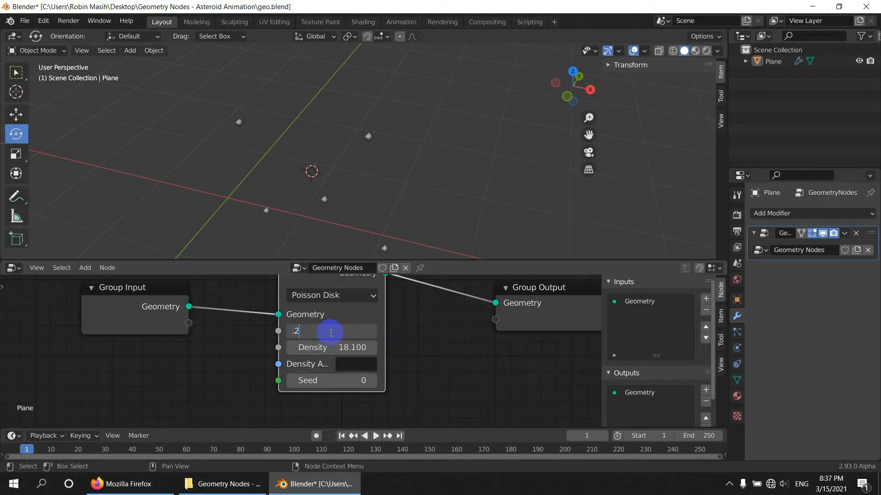
pyautogui.press('Return')
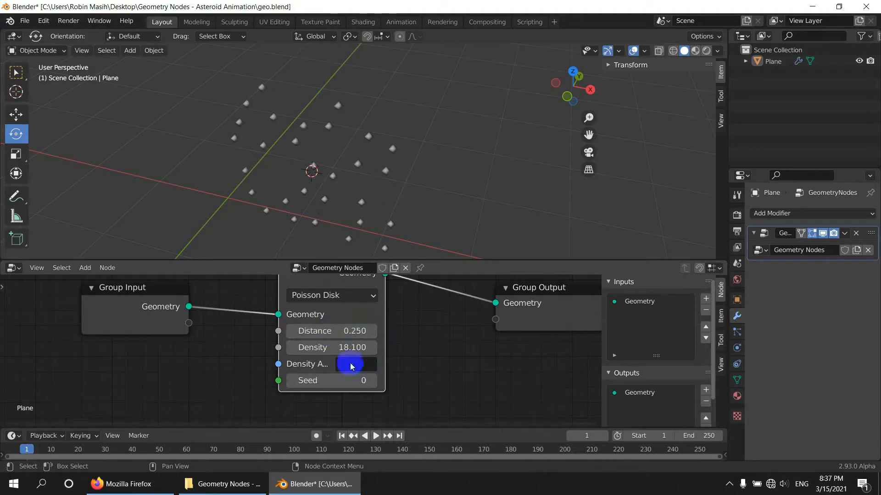
# Step: Reduce the Point Distribute node's maximum density to 9.9
pyautogui.moveTo(348, 348); pyautogui.dragTo(329, 348)
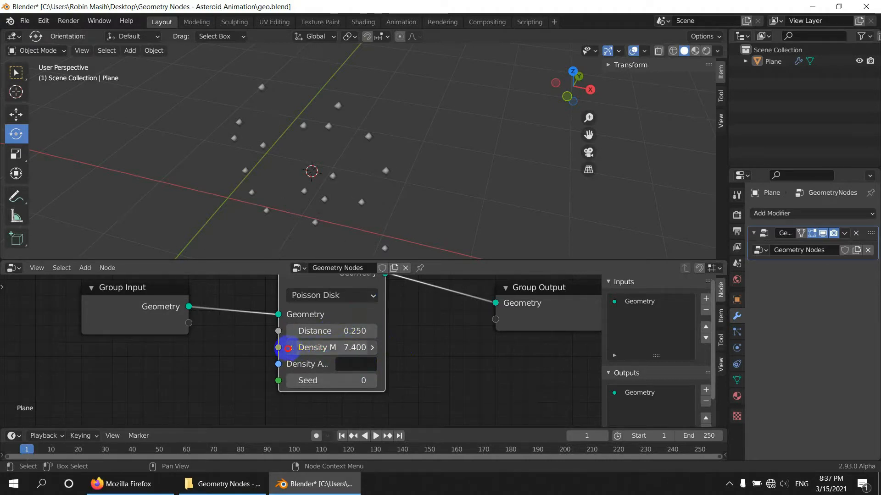
pyautogui.scroll(-3, 358, 190)
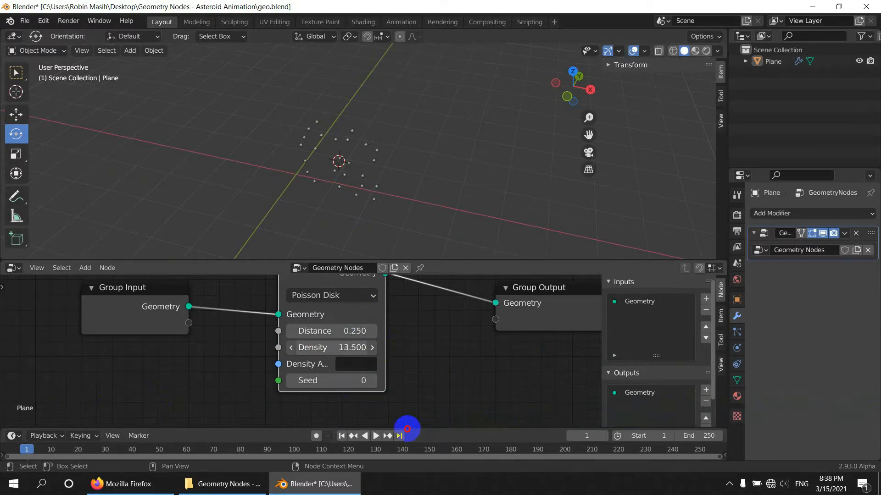
pyautogui.scroll(-2, 334, 171)
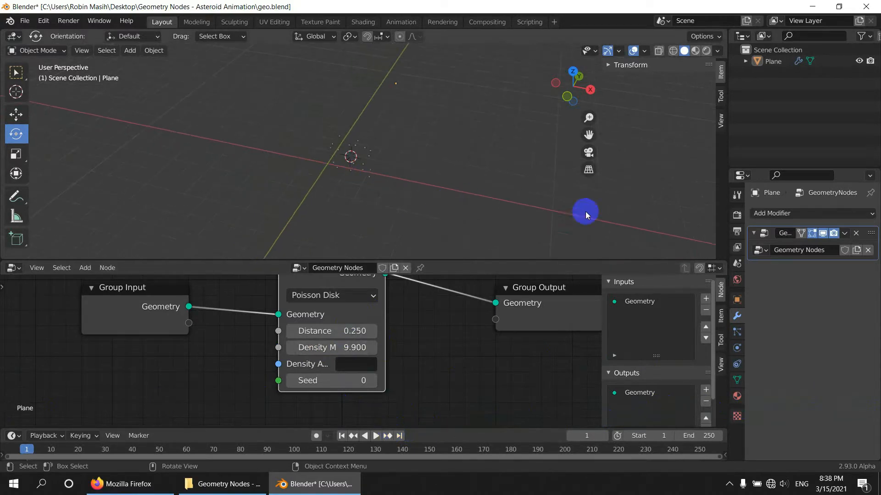
# Step: Add a Screw modifier after the Geometry Nodes modifier and set its angle to 0°
pyautogui.click(798, 214)
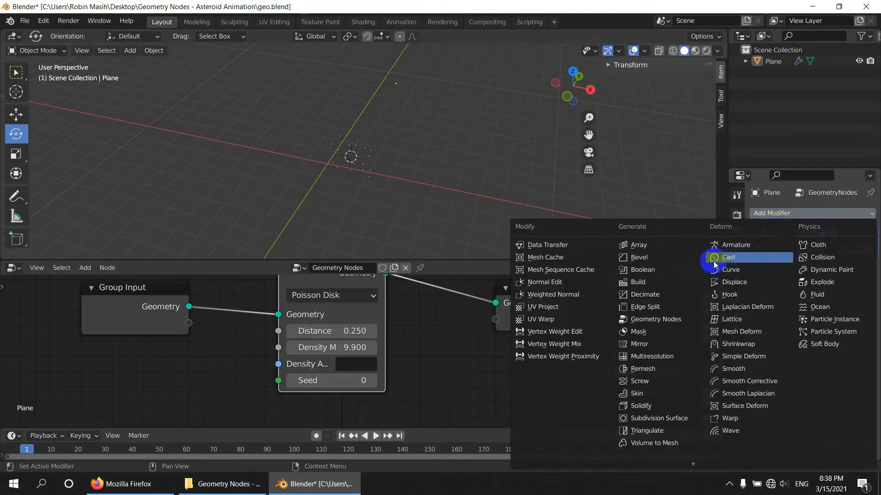
pyautogui.click(640, 381)
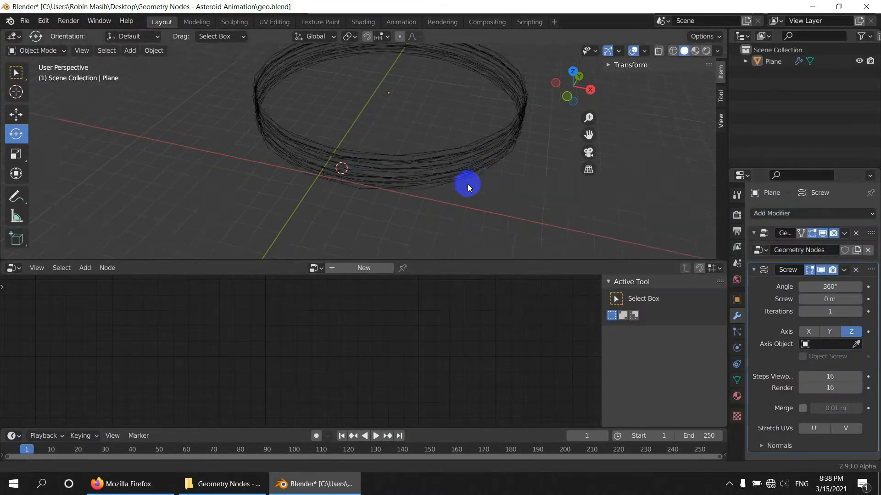
pyautogui.moveTo(467, 184); pyautogui.dragTo(597, 270, button='middle')
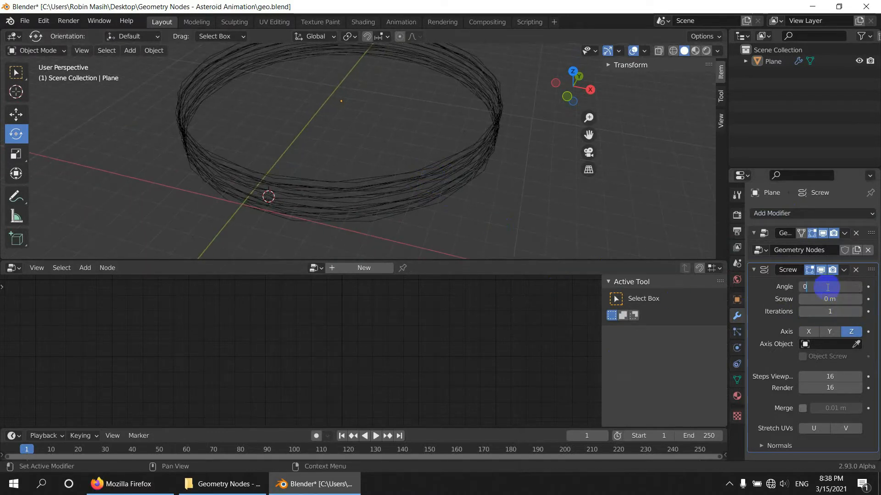
pyautogui.press('Return')
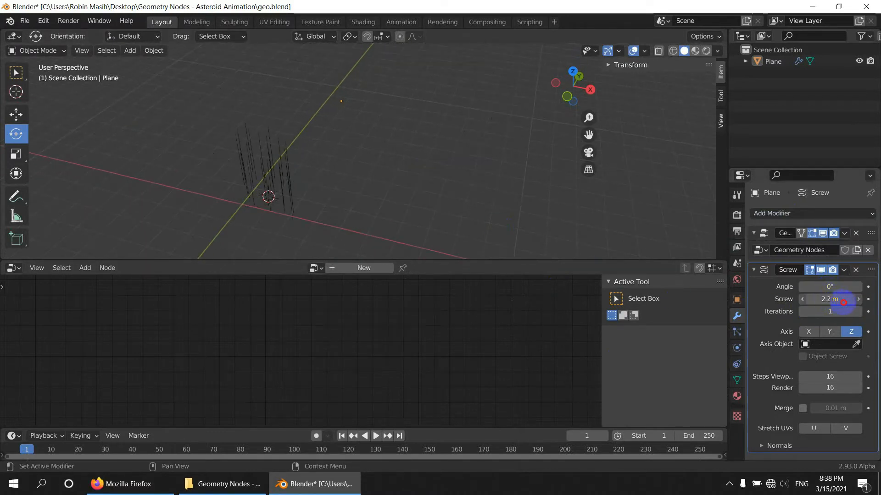
# Step: Set the Screw modifier's axis to Y with a screw offset of about 2 m, and collapse its settings
pyautogui.click(830, 332)
pyautogui.moveTo(543, 232); pyautogui.dragTo(357, 183, button='middle')
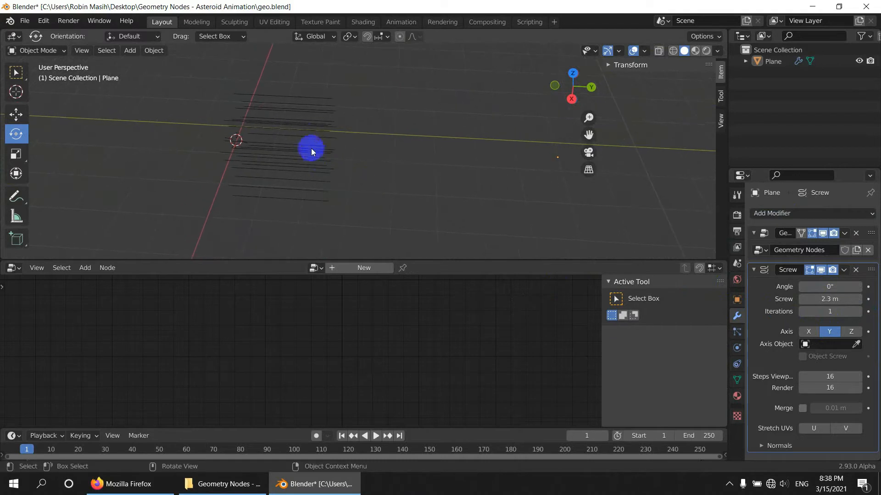
pyautogui.click(311, 148)
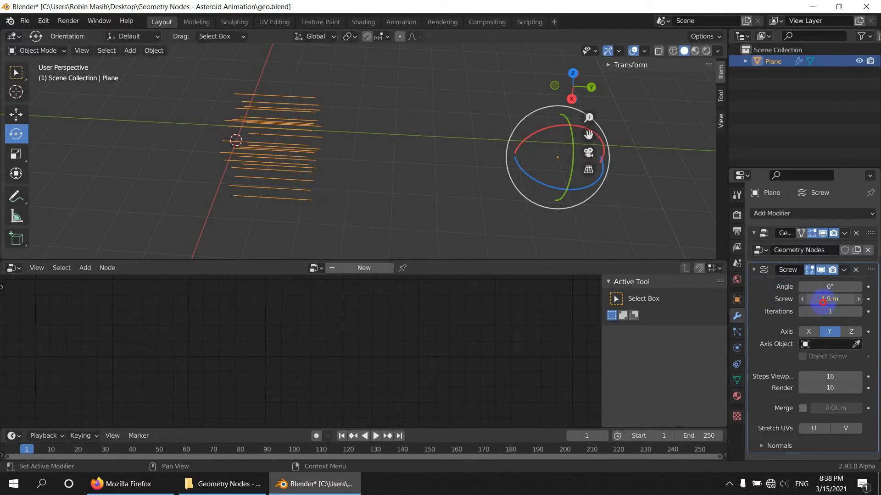
pyautogui.click(754, 270)
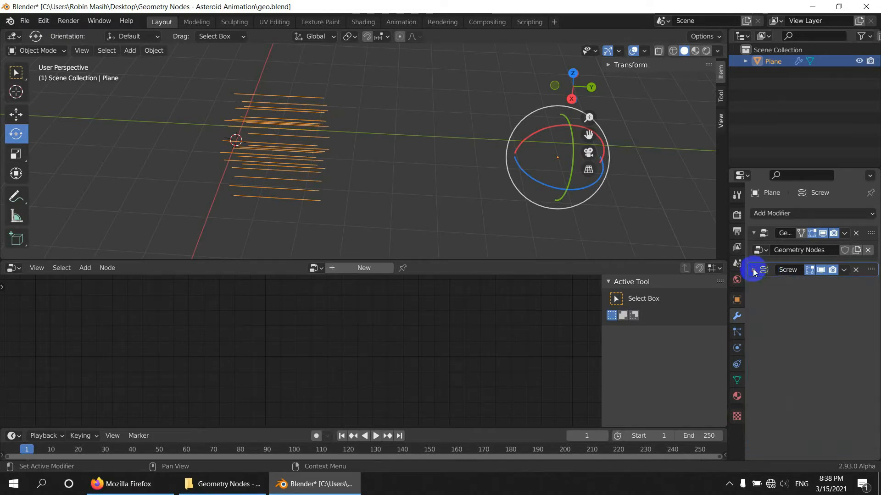
# Step: Add a second Screw modifier to the plane and set its screw offset to 5.3 m
pyautogui.click(782, 215)
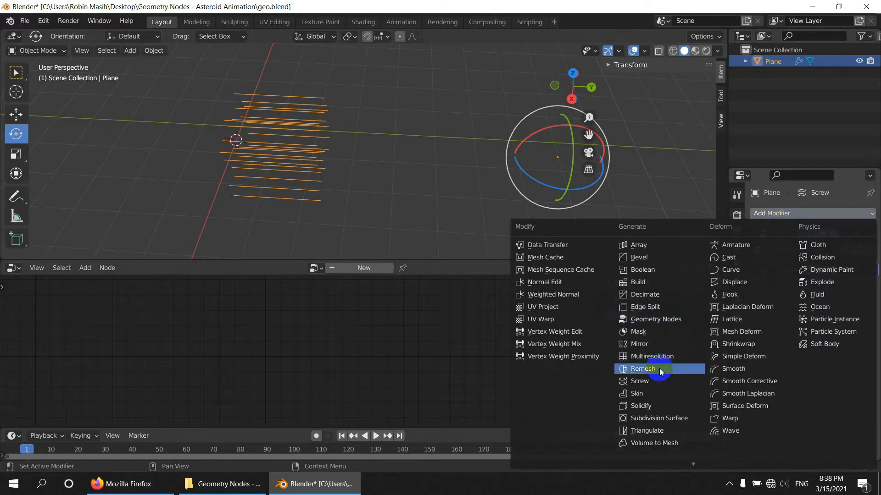
pyautogui.click(642, 382)
pyautogui.moveTo(448, 131); pyautogui.dragTo(234, 161, button='middle')
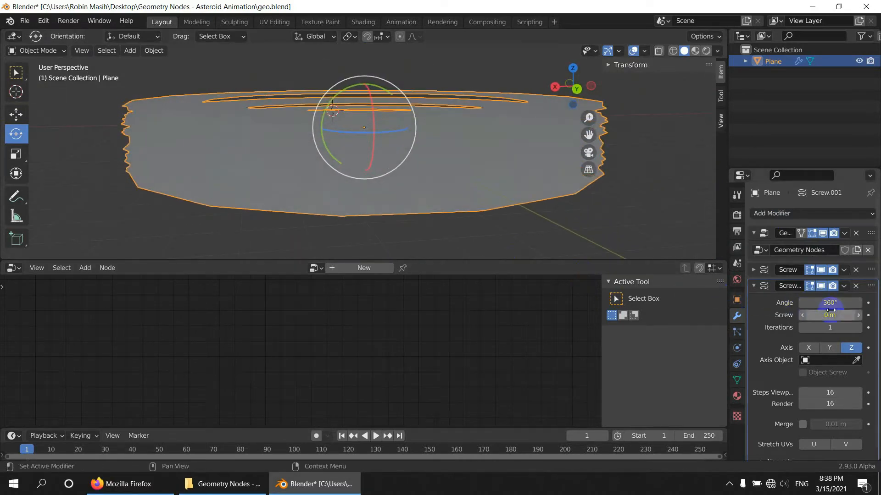
pyautogui.moveTo(829, 315); pyautogui.dragTo(860, 317)
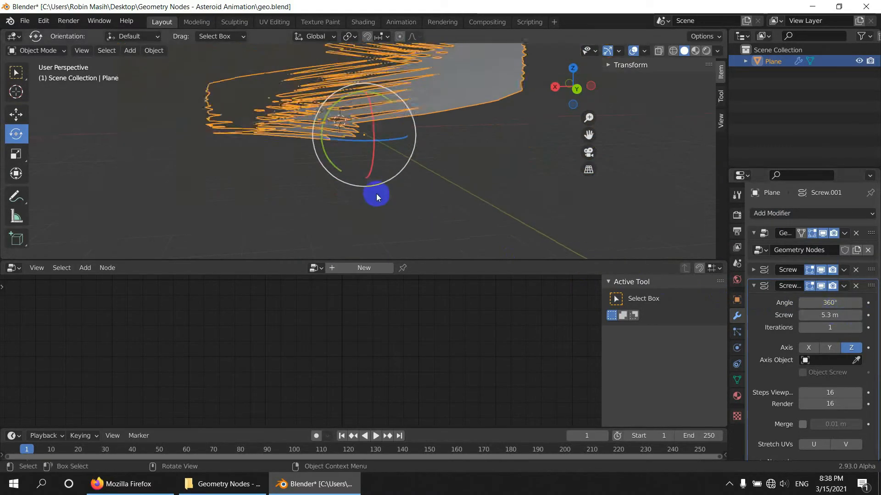
pyautogui.moveTo(373, 191); pyautogui.dragTo(387, 158, button='middle')
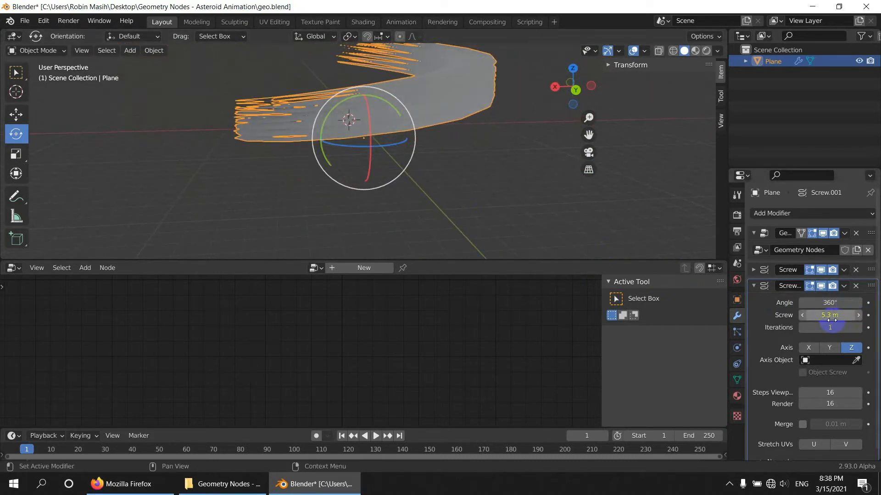
# Step: Set the second Screw modifier's screw offset to 0 m
pyautogui.write('0')
pyautogui.press('Return')
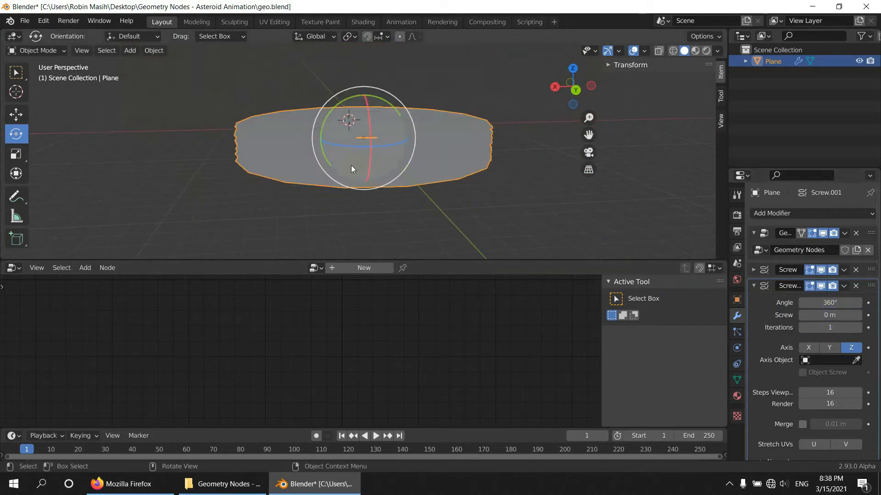
pyautogui.moveTo(351, 166); pyautogui.dragTo(406, 190, button='middle')
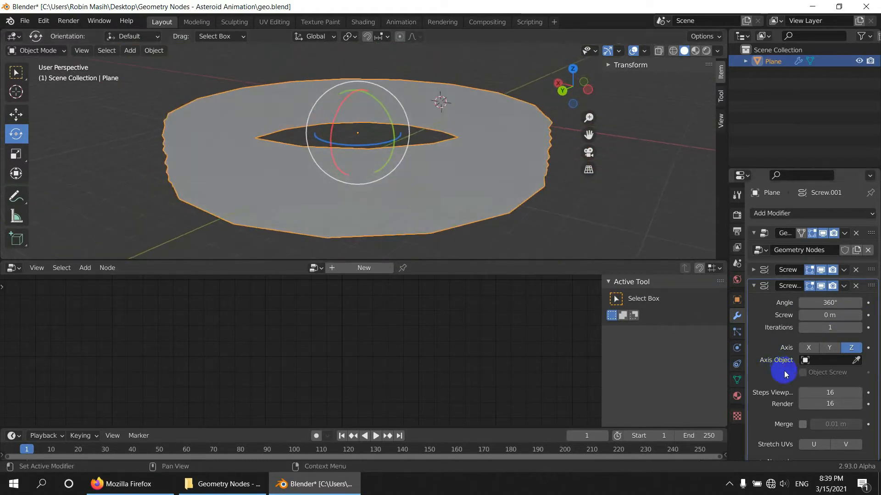
pyautogui.moveTo(828, 395); pyautogui.dragTo(777, 387)
pyautogui.moveTo(495, 196)
pyautogui.mouseDown(button='middle')
pyautogui.moveTo(461, 216)
pyautogui.moveTo(459, 230)
pyautogui.moveTo(502, 236)
pyautogui.moveTo(466, 186)
pyautogui.moveTo(494, 178)
pyautogui.moveTo(497, 127)
pyautogui.moveTo(448, 167)
pyautogui.moveTo(688, 235)
pyautogui.mouseUp(button='middle')
pyautogui.press('Return')
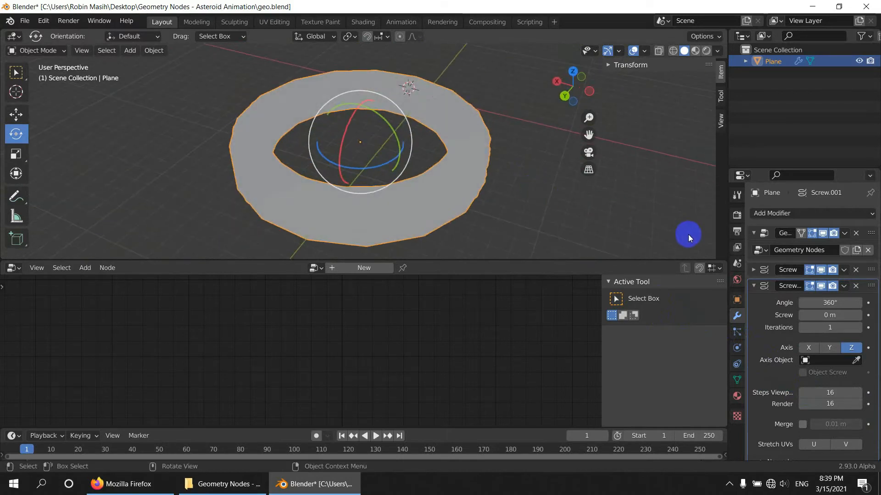
# Step: Collapse both Screw modifiers' settings and add a second Geometry Nodes modifier to the end of the plane's modifier stack
pyautogui.click(753, 271)
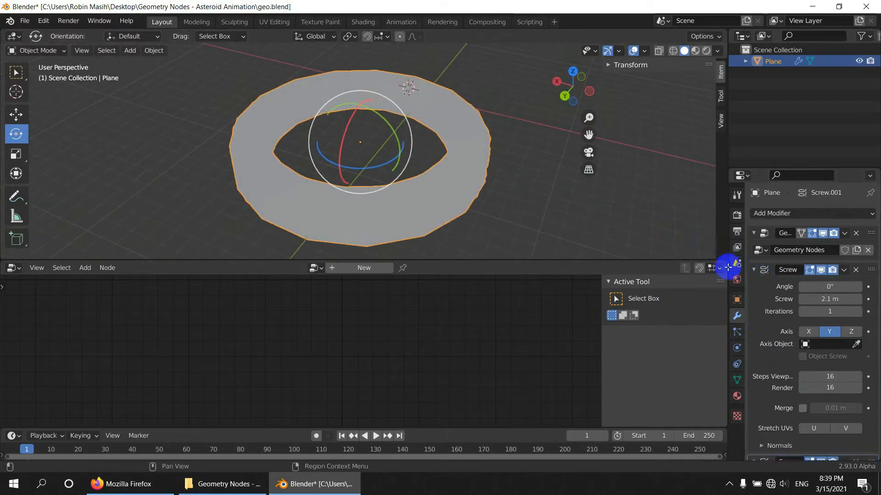
pyautogui.click(752, 270)
pyautogui.click(754, 285)
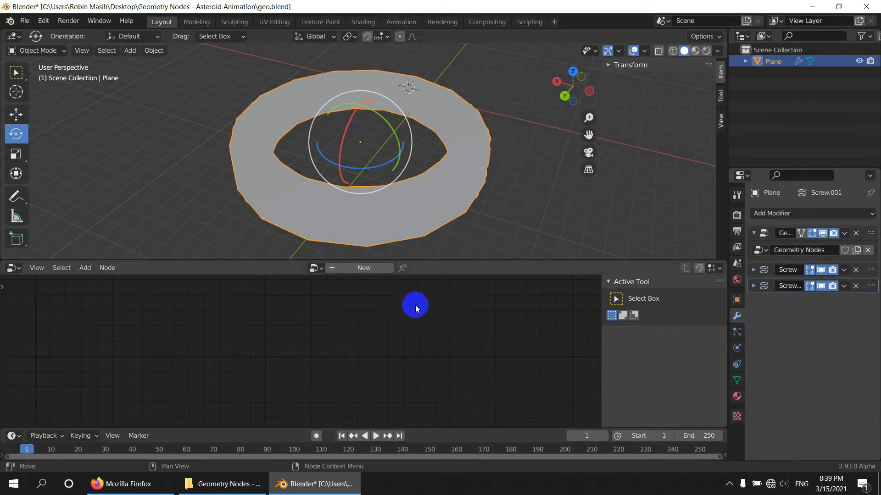
pyautogui.click(775, 214)
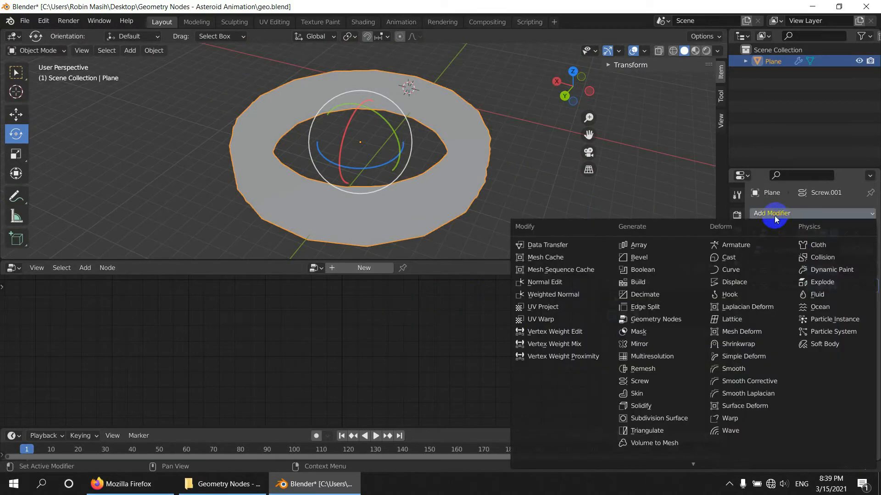
pyautogui.click(661, 319)
pyautogui.press('Home')
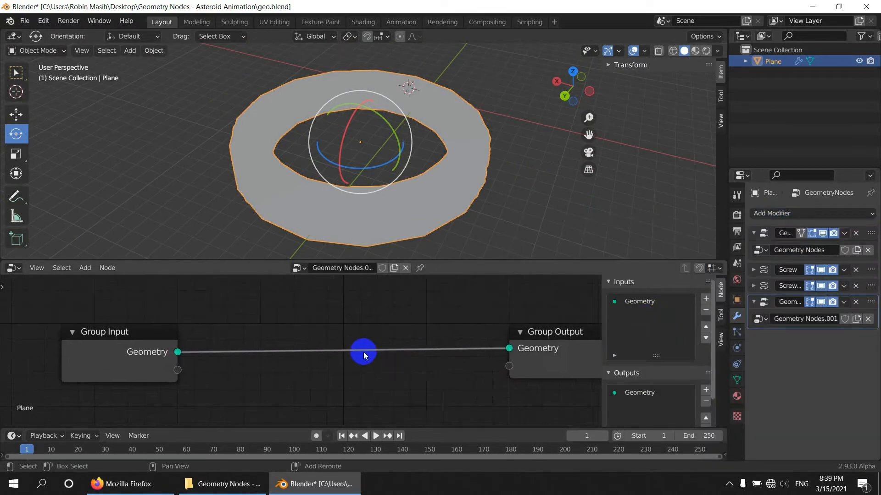
# Step: Insert a Point Distribute node between Group Input and Group Output in the new node tree
pyautogui.hotkey('shift', 'a')
pyautogui.moveTo(351, 359)
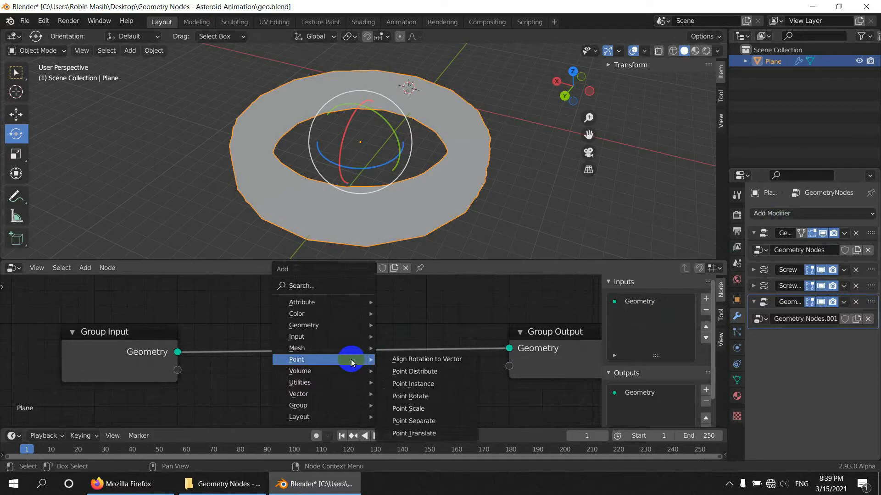
pyautogui.click(423, 375)
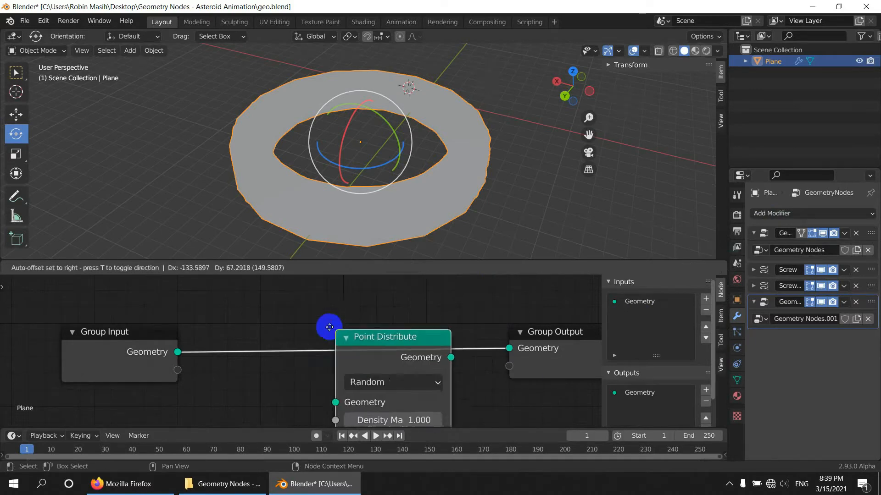
pyautogui.click(285, 309)
# Step: Set the new Point Distribute node to Poisson Disk with a minimum distance of 0.25 and a maximum density of 0.4
pyautogui.moveTo(395, 200); pyautogui.dragTo(420, 181, button='middle')
pyautogui.scroll(2, 364, 164)
pyautogui.moveTo(417, 366); pyautogui.dragTo(417, 291, button='middle')
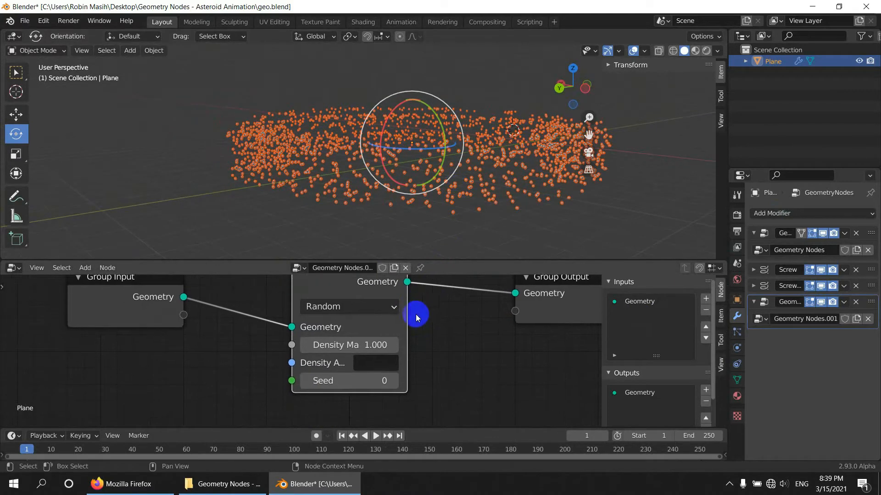
pyautogui.click(342, 307)
pyautogui.click(380, 345)
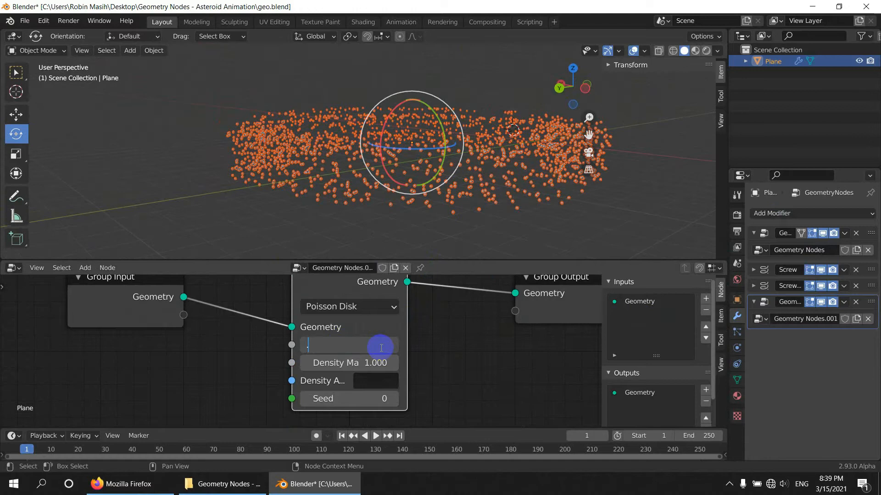
pyautogui.write('.25')
pyautogui.press('Return')
pyautogui.moveTo(383, 177); pyautogui.dragTo(374, 251, button='middle')
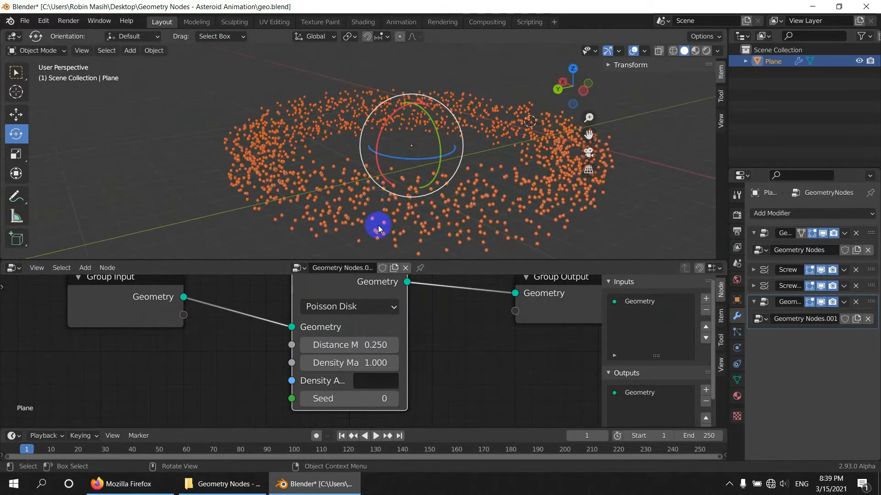
pyautogui.moveTo(363, 367); pyautogui.dragTo(362, 367)
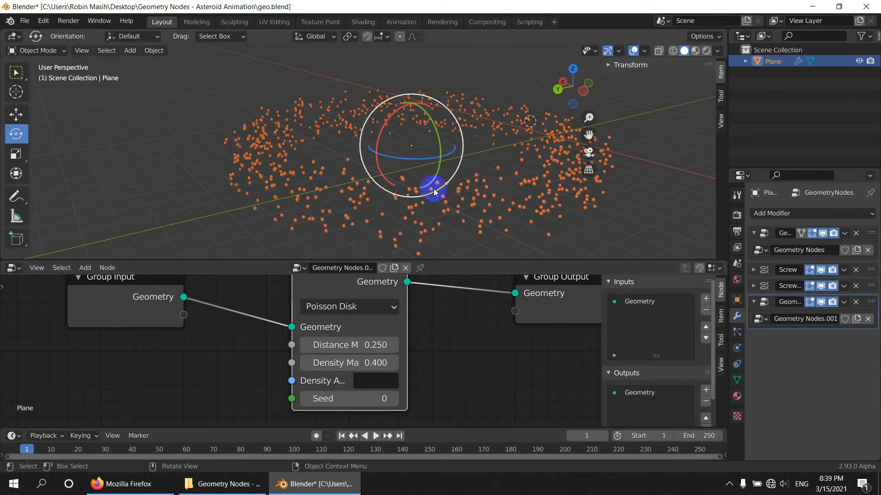
pyautogui.moveTo(436, 189); pyautogui.dragTo(476, 186, button='middle')
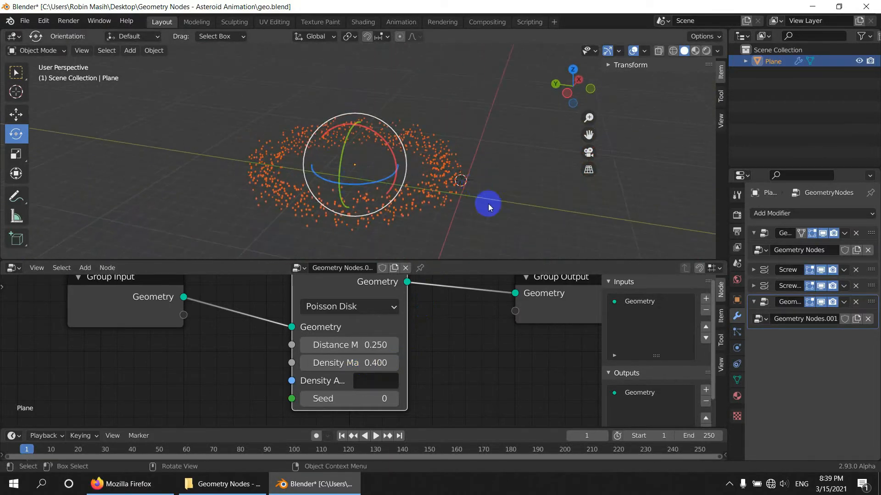
# Step: Enter Edit Mode on the plane and scale its face down to about 0.74
pyautogui.press('KP_7')
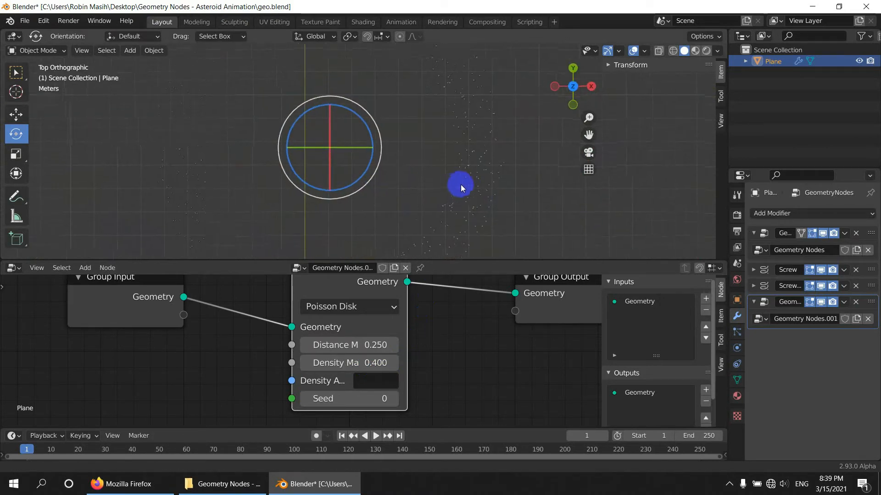
pyautogui.moveTo(460, 184); pyautogui.dragTo(436, 124, button='middle')
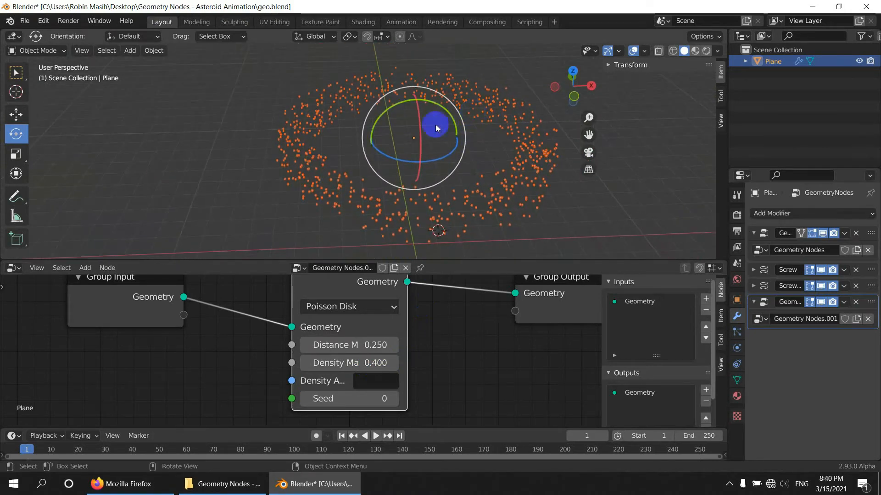
pyautogui.click(294, 151)
pyautogui.press('Tab')
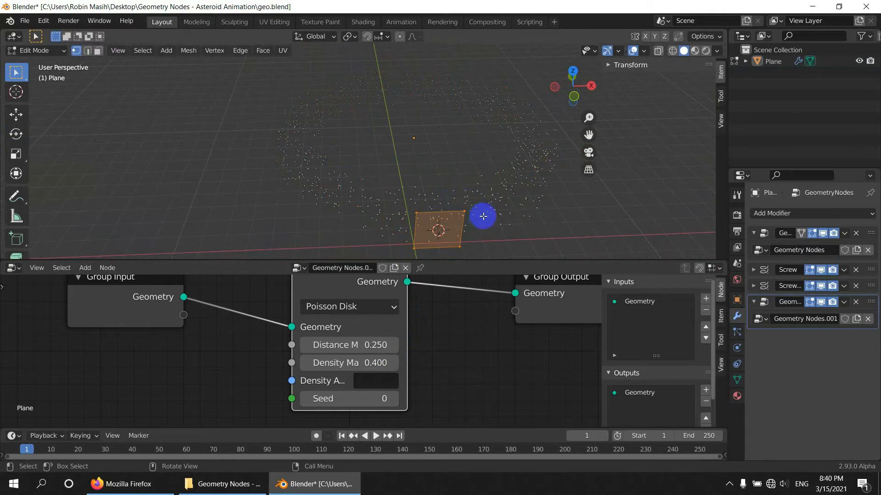
pyautogui.moveTo(483, 216); pyautogui.dragTo(414, 182, button='middle')
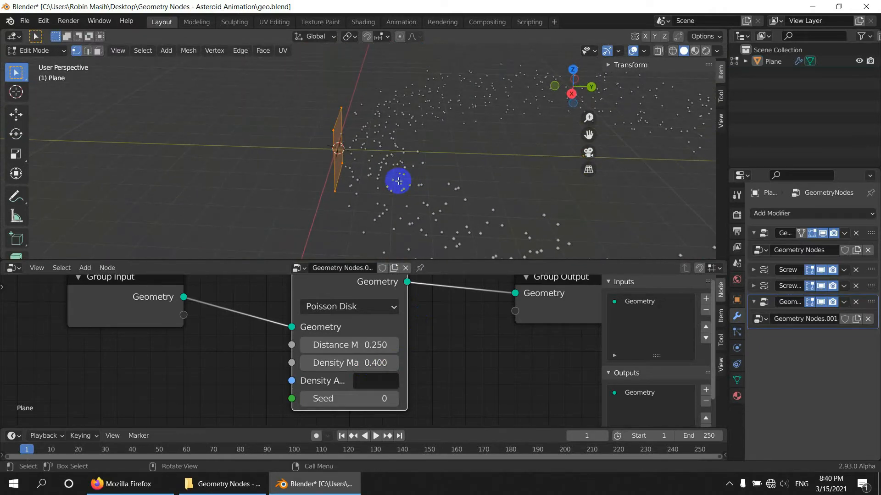
pyautogui.moveTo(506, 189); pyautogui.dragTo(461, 181, button='middle')
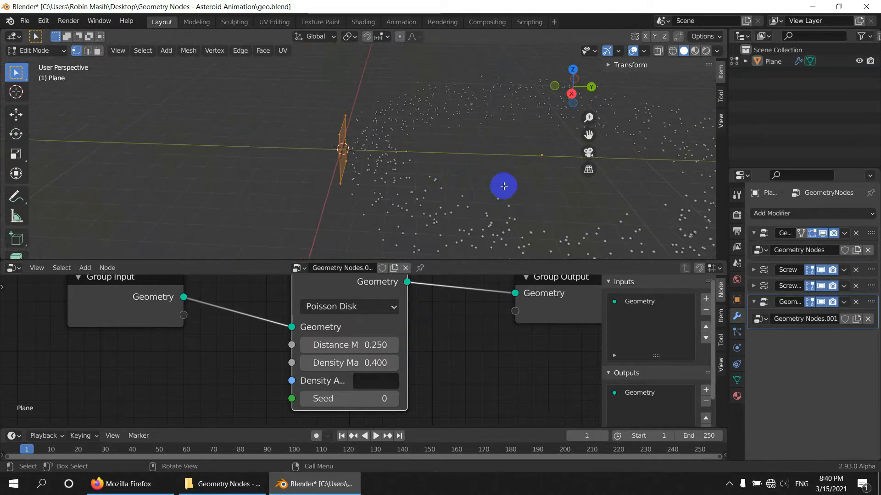
pyautogui.press('s')
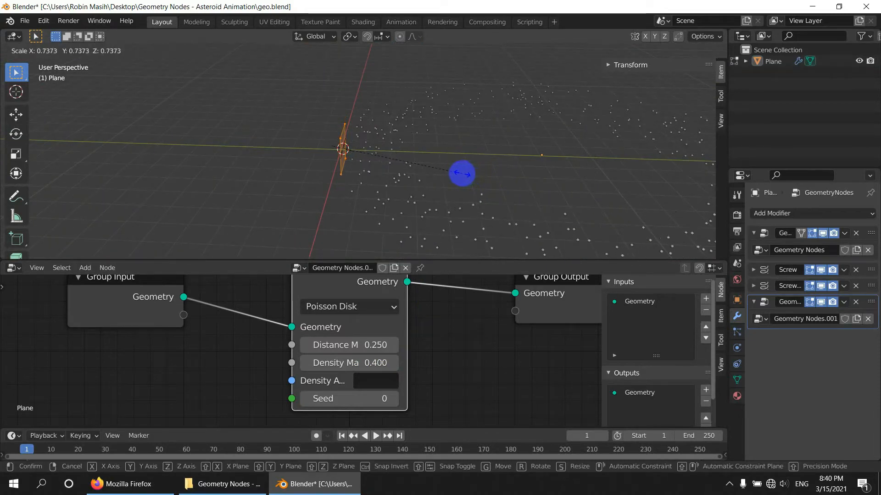
pyautogui.click(461, 174)
# Step: Extrude the plane's face about 1.02 m along its normal and scale the extruded end down to about 0.25
pyautogui.moveTo(401, 183); pyautogui.dragTo(362, 170, button='middle')
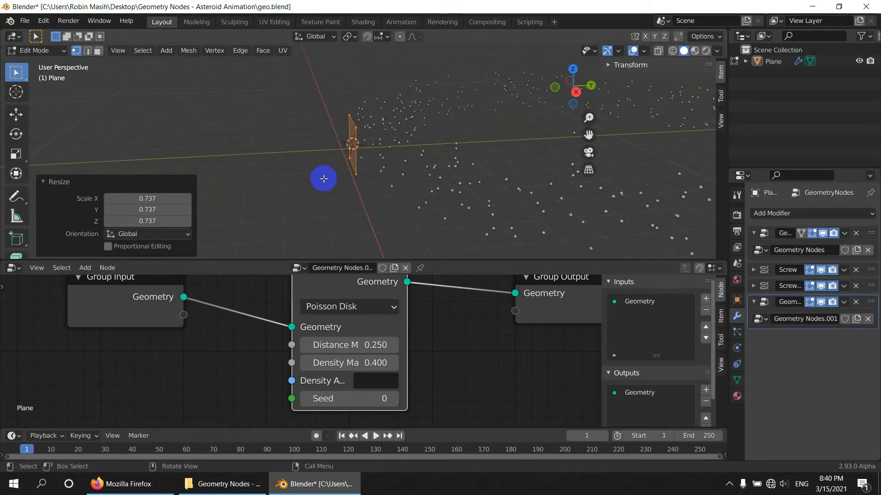
pyautogui.press('e')
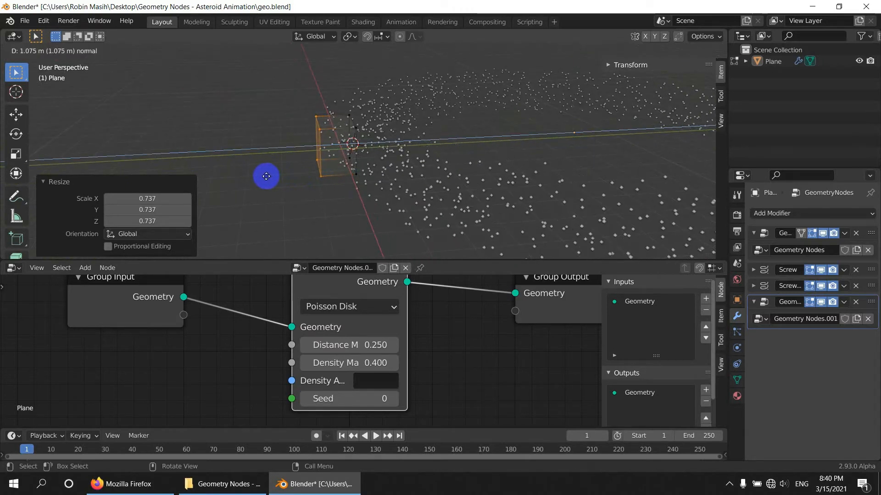
pyautogui.click(275, 176)
pyautogui.moveTo(329, 173); pyautogui.dragTo(355, 178, button='middle')
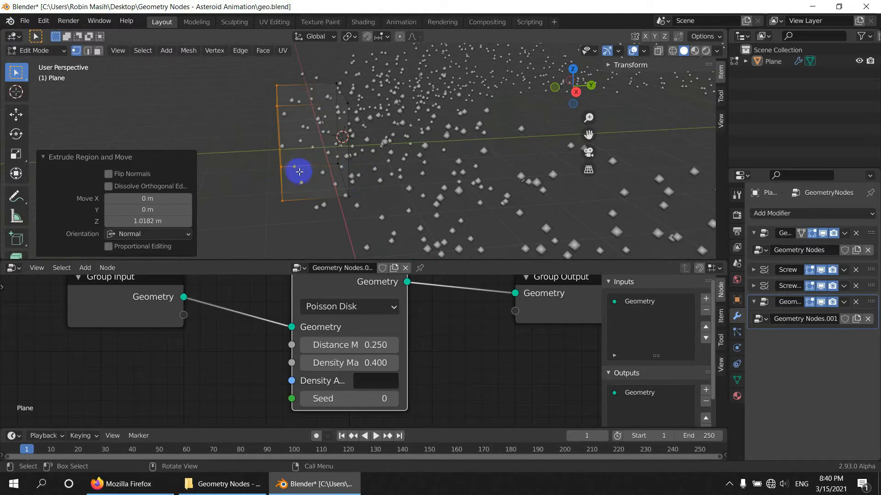
pyautogui.moveTo(300, 171); pyautogui.dragTo(304, 179, button='middle')
pyautogui.press('s')
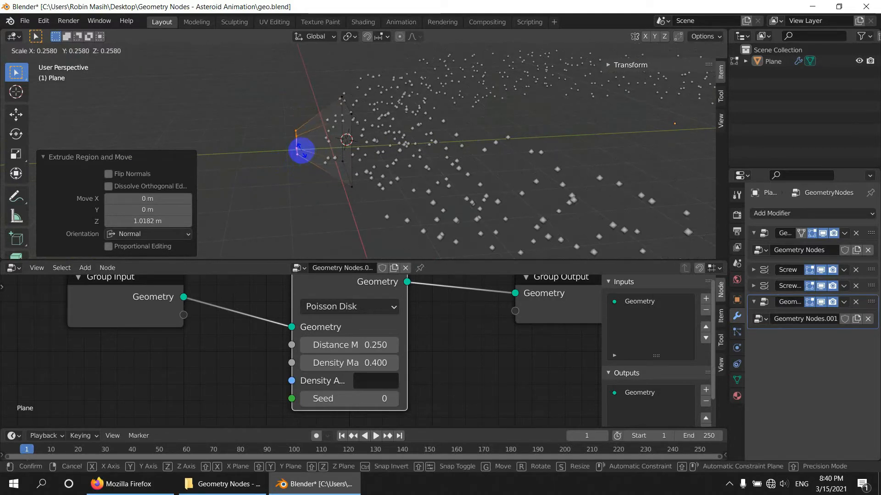
pyautogui.click(300, 150)
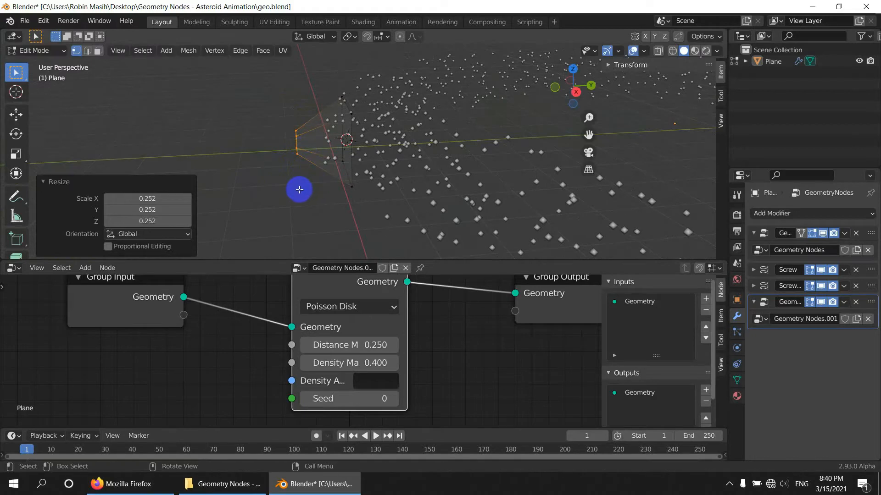
# Step: Move the narrowed end of the extrusion outward along the Y axis and return to Object Mode
pyautogui.press('g')
pyautogui.press('y')
pyautogui.click(280, 189)
pyautogui.scroll(-2, 291, 167)
pyautogui.press('Tab')
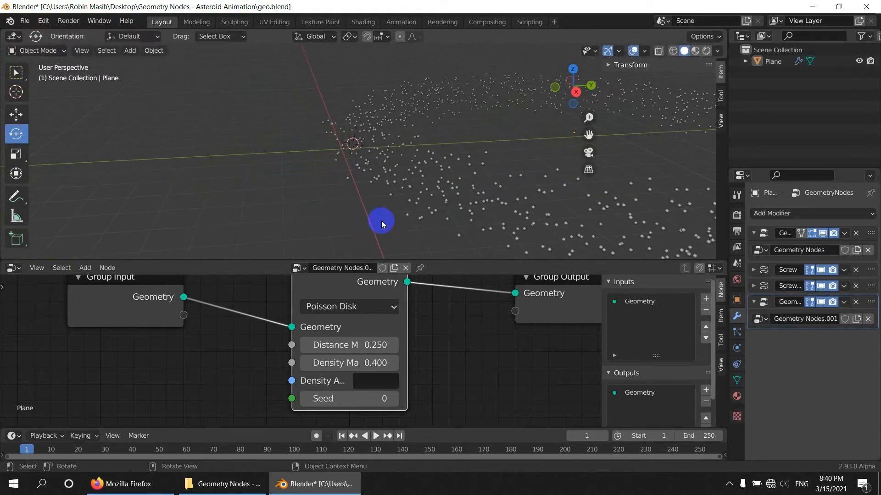
pyautogui.moveTo(382, 221); pyautogui.dragTo(417, 200, button='middle')
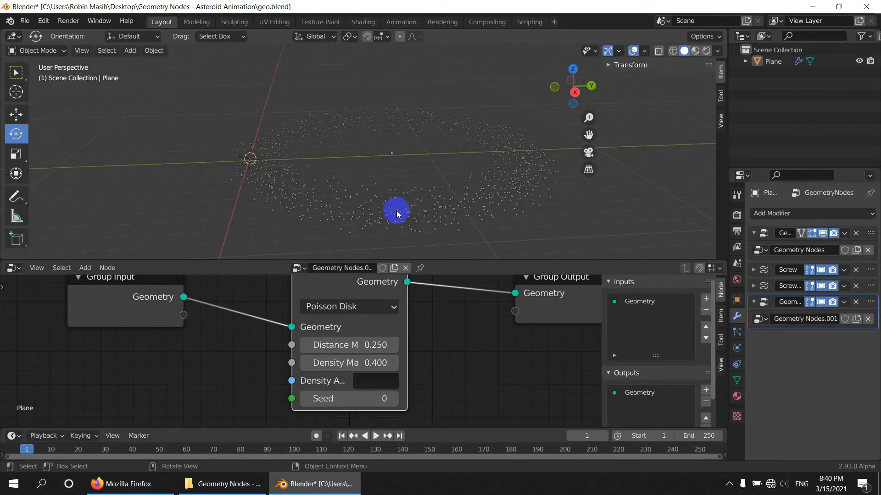
# Step: Import the FBX model astroid.fbx from the project folder
pyautogui.click(23, 21)
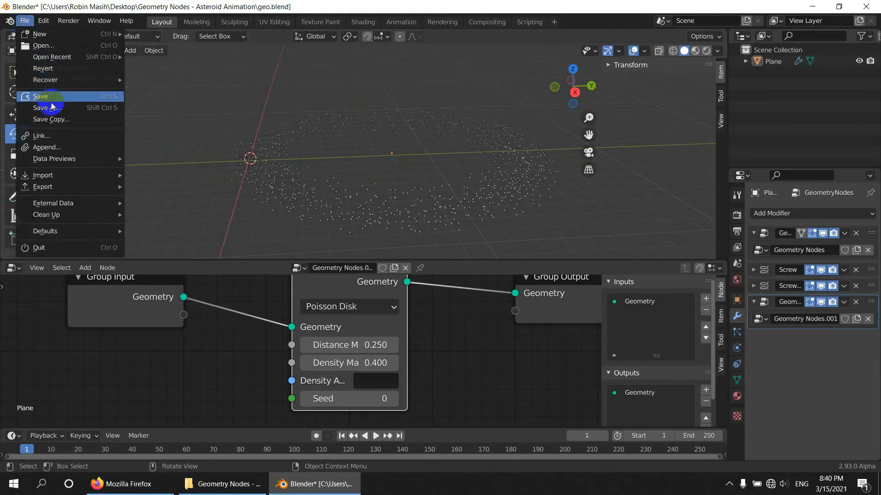
pyautogui.moveTo(54, 177)
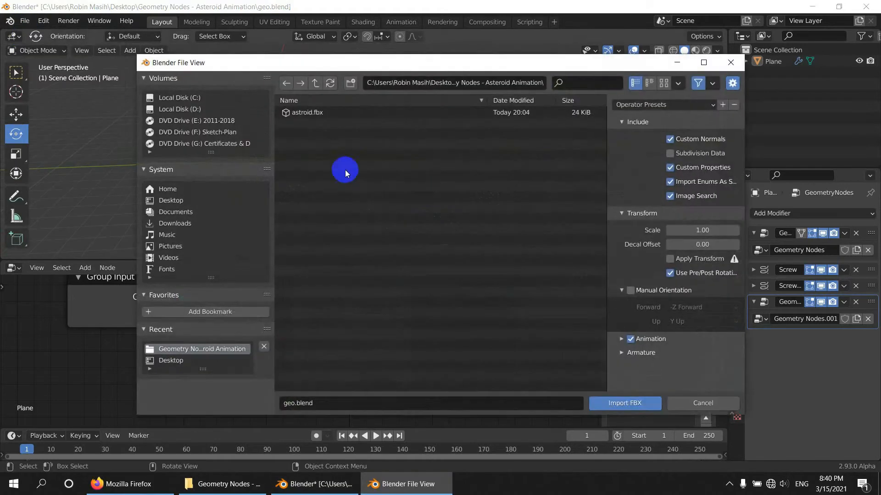
pyautogui.doubleClick(312, 112)
# Step: Move the imported asteroid clear of the ring of points and deselect it
pyautogui.scroll(3, 241, 171)
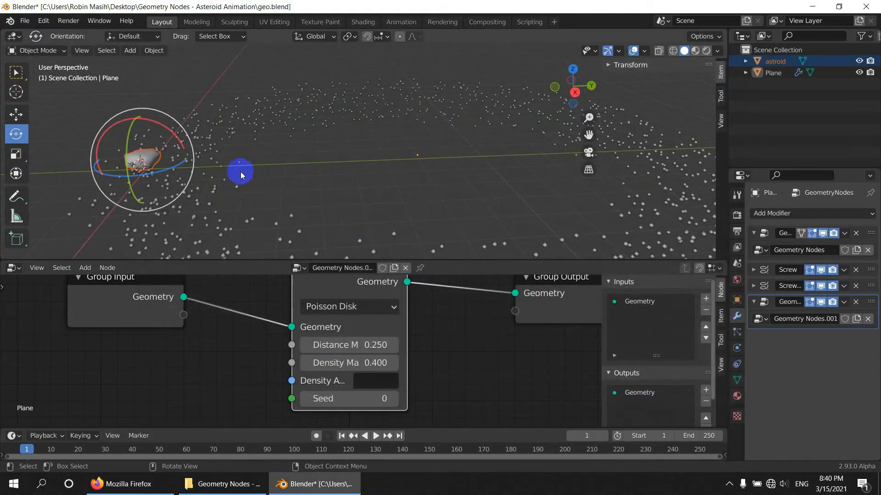
pyautogui.keyDown('shift'); pyautogui.moveTo(241, 171); pyautogui.dragTo(358, 147, button='middle'); pyautogui.keyUp('shift')
pyautogui.scroll(2, 304, 136)
pyautogui.scroll(-1, 343, 162)
pyautogui.scroll(-3, 344, 165)
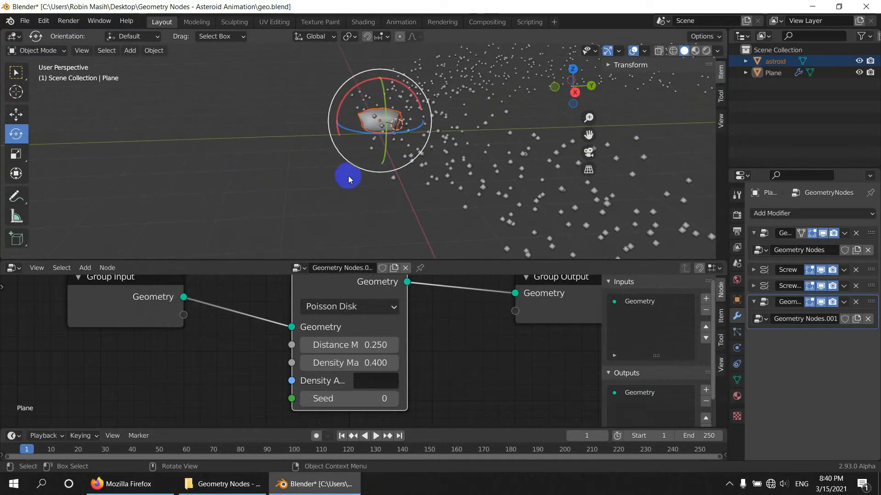
pyautogui.press('g')
pyautogui.click(219, 174)
pyautogui.moveTo(369, 151); pyautogui.dragTo(288, 127, button='middle')
pyautogui.scroll(2, 402, 204)
pyautogui.click(425, 114)
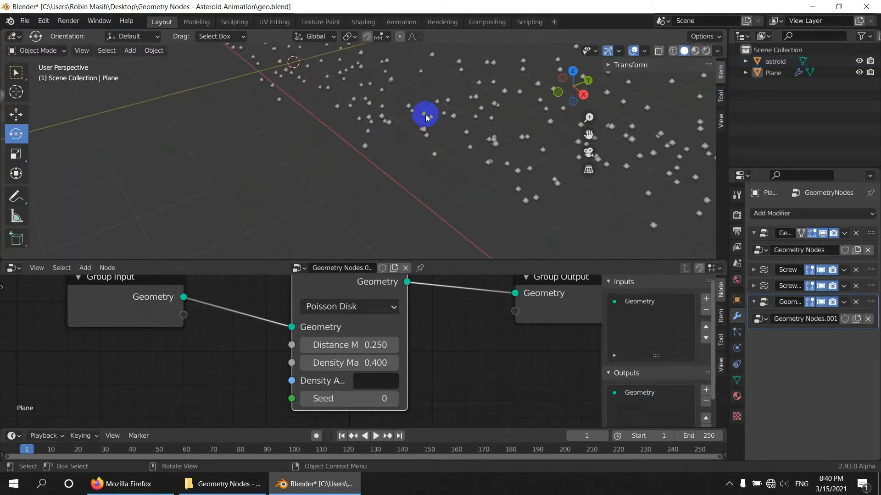
# Step: Insert a Point Instance node between the Point Distribute and Group Output nodes
pyautogui.scroll(-2, 426, 194)
pyautogui.moveTo(441, 331); pyautogui.dragTo(332, 359, button='middle')
pyautogui.scroll(-1, 332, 359)
pyautogui.scroll(-1, 331, 353)
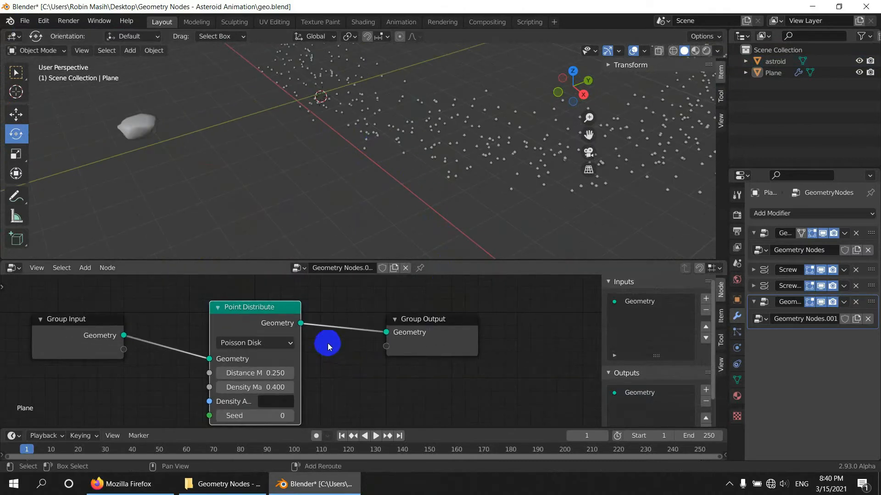
pyautogui.hotkey('shift', 'a')
pyautogui.click(392, 365)
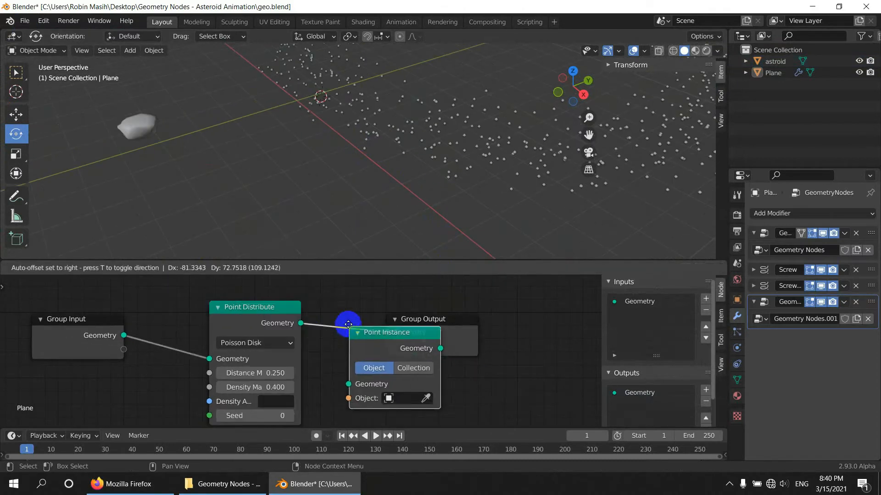
pyautogui.click(378, 323)
# Step: Pick the imported asteroid in the viewport as the Point Instance node's object
pyautogui.click(431, 372)
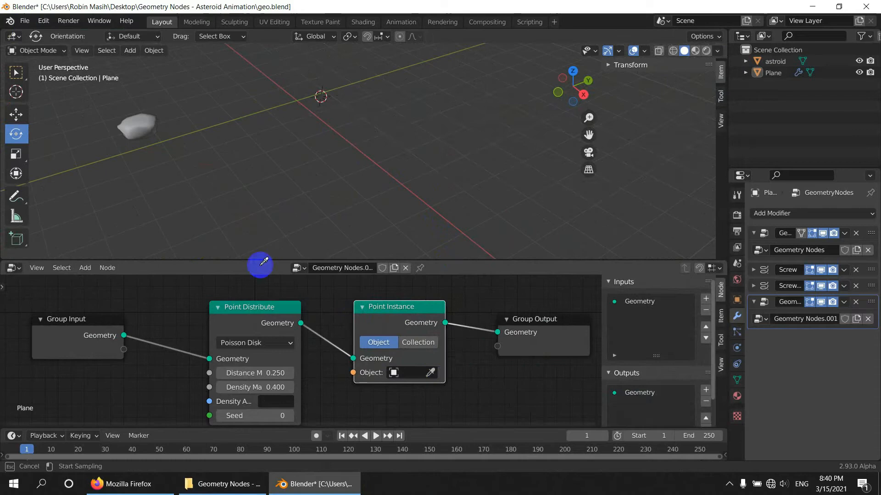
pyautogui.click(137, 121)
pyautogui.moveTo(368, 157); pyautogui.dragTo(424, 178, button='middle')
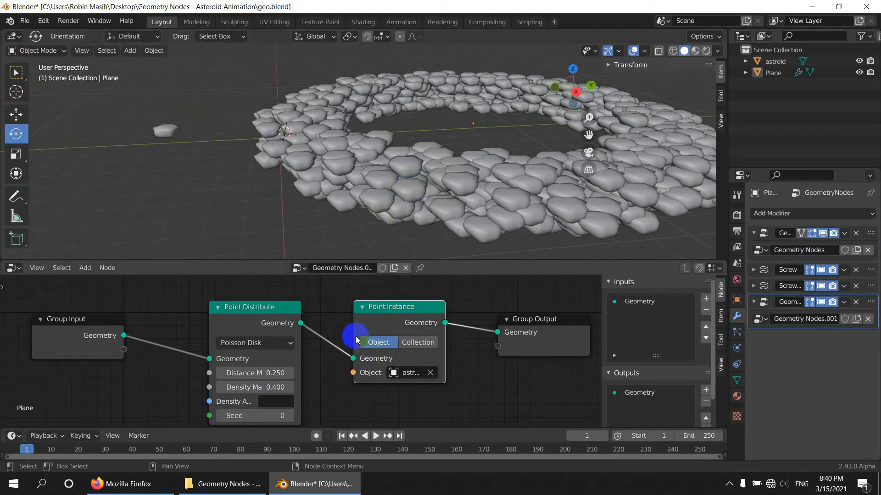
# Step: Insert an Attribute Randomize node between Point Distribute and Point Instance and set its attribute to rotation
pyautogui.hotkey('shift', 'a')
pyautogui.moveTo(340, 280)
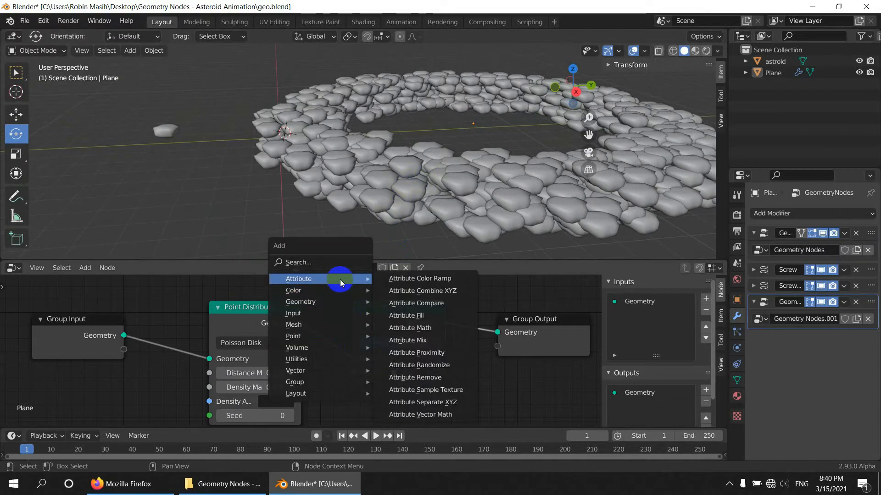
pyautogui.click(419, 365)
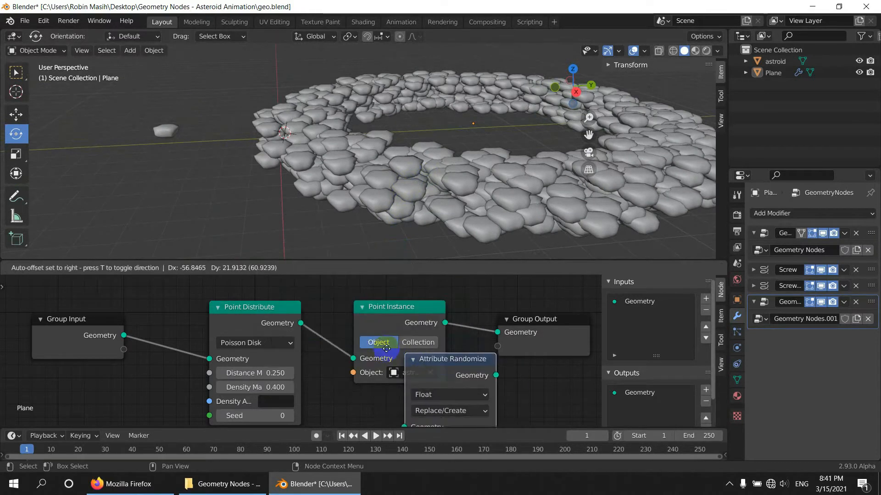
pyautogui.click(310, 306)
pyautogui.moveTo(517, 372); pyautogui.dragTo(496, 314, button='middle')
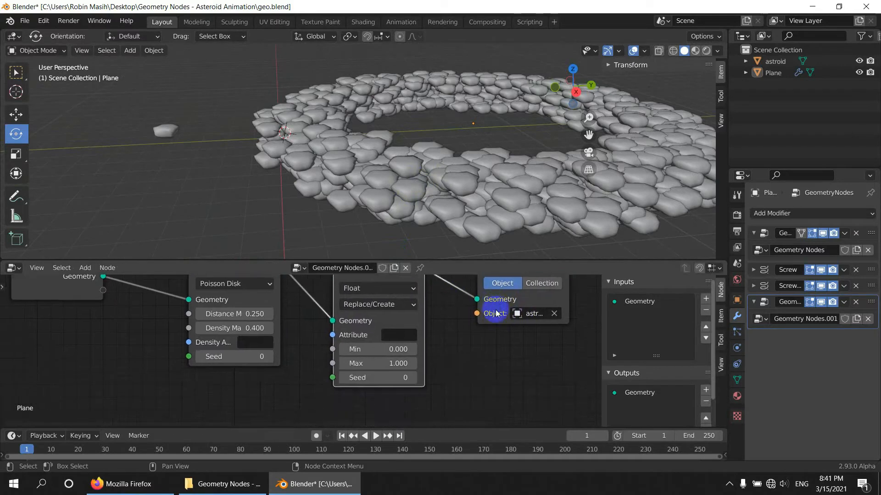
pyautogui.click(390, 336)
pyautogui.click(438, 234)
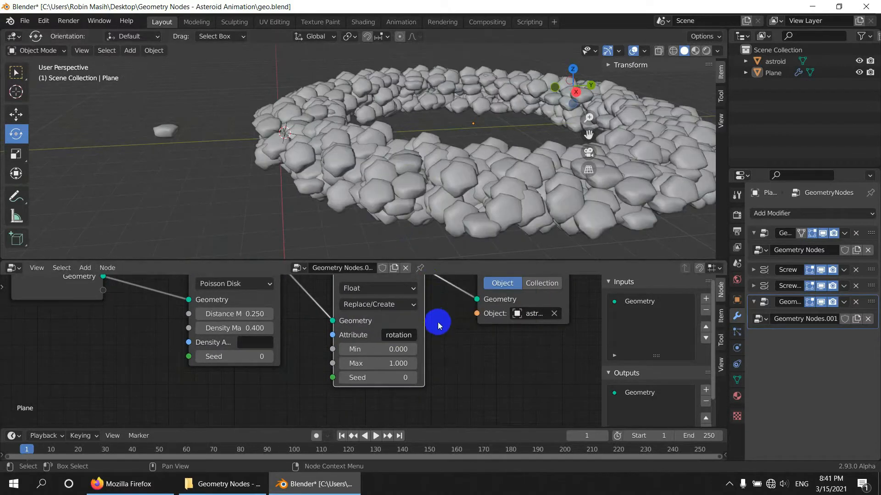
# Step: Set the Attribute Randomize node's attribute to scale and its data type to Vector
pyautogui.scroll(1, 412, 365)
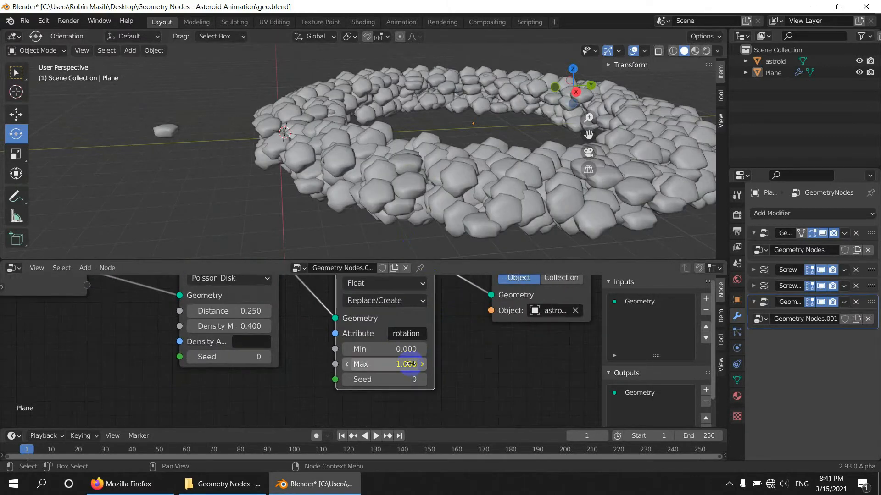
pyautogui.click(412, 334)
pyautogui.write('scale')
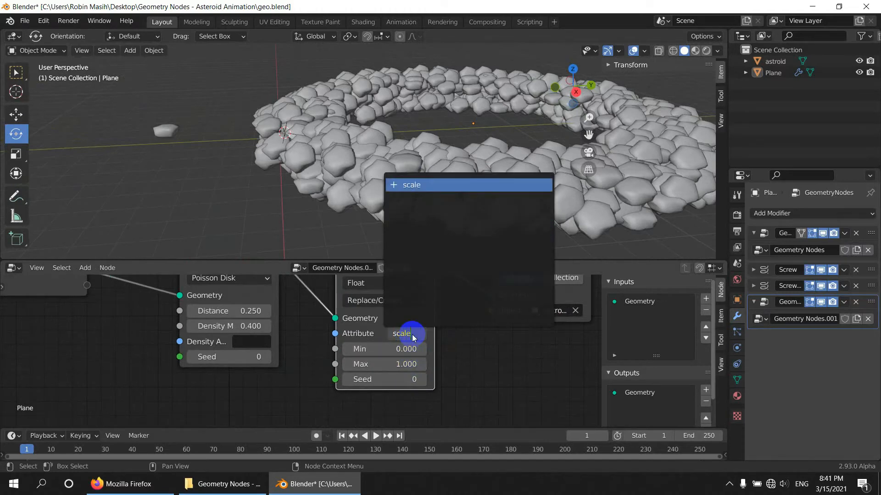
pyautogui.press('Return')
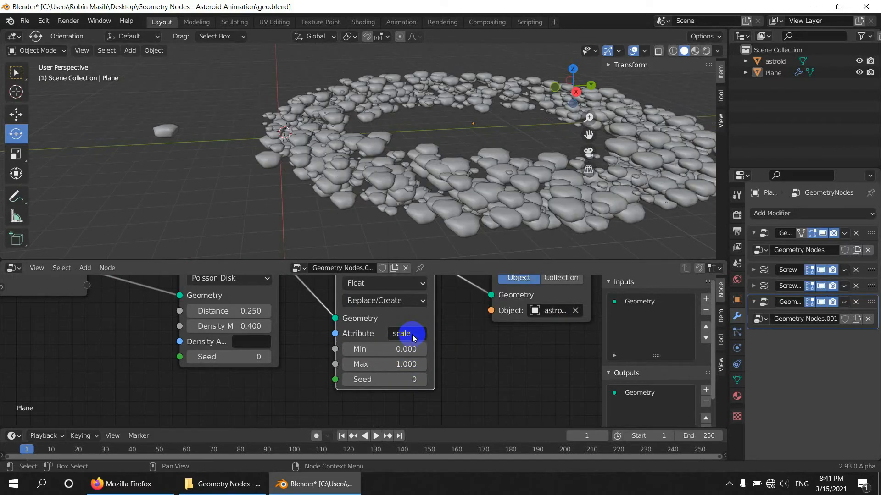
pyautogui.scroll(1, 413, 351)
pyautogui.moveTo(421, 292); pyautogui.dragTo(420, 337, button='middle')
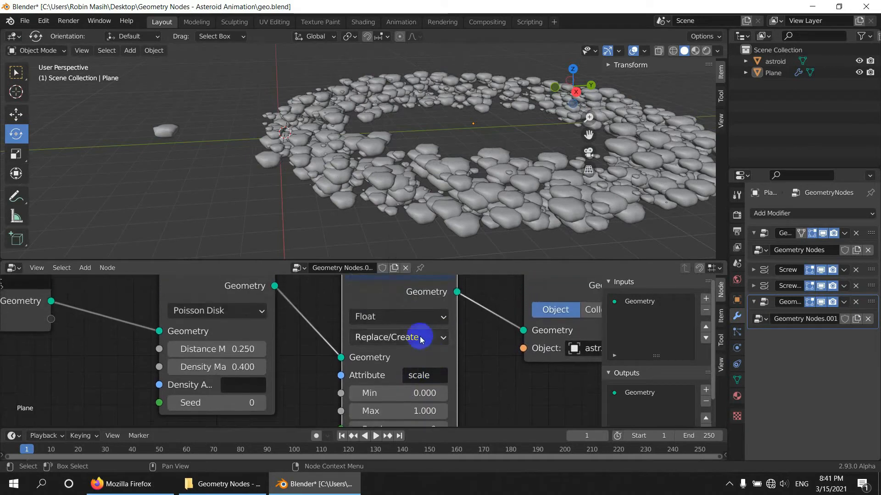
pyautogui.click(404, 319)
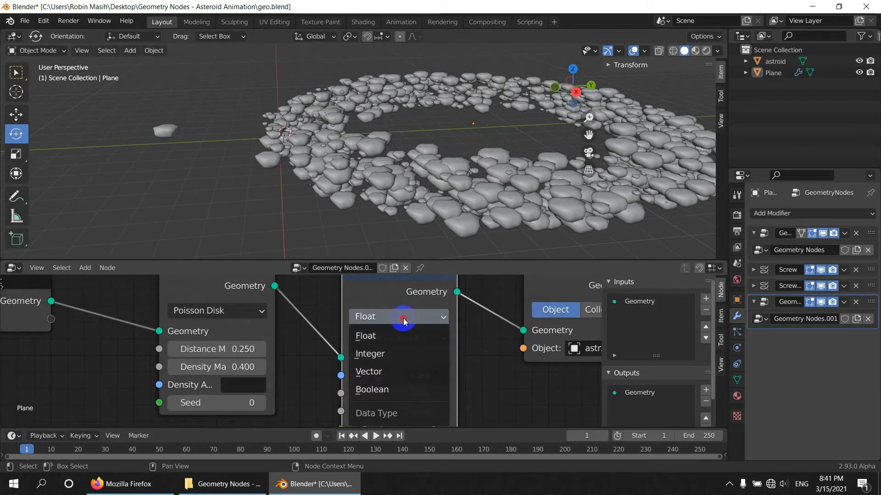
pyautogui.click(385, 371)
pyautogui.moveTo(489, 366)
pyautogui.mouseDown(button='middle')
pyautogui.moveTo(480, 321)
pyautogui.moveTo(490, 306)
pyautogui.mouseUp(button='middle')
pyautogui.moveTo(429, 364); pyautogui.dragTo(448, 324, button='middle')
pyautogui.scroll(6, 428, 194)
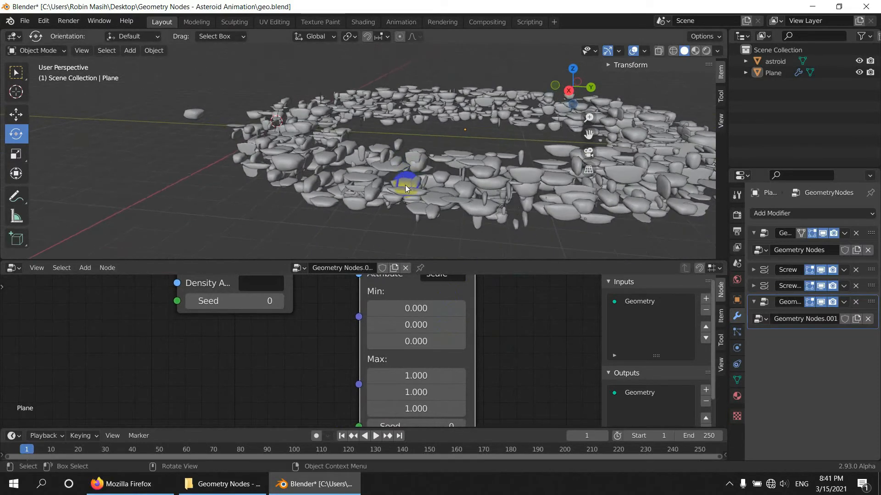
# Step: Set all three Min values of the scale randomization to 0.1
pyautogui.moveTo(456, 371); pyautogui.dragTo(468, 350, button='middle')
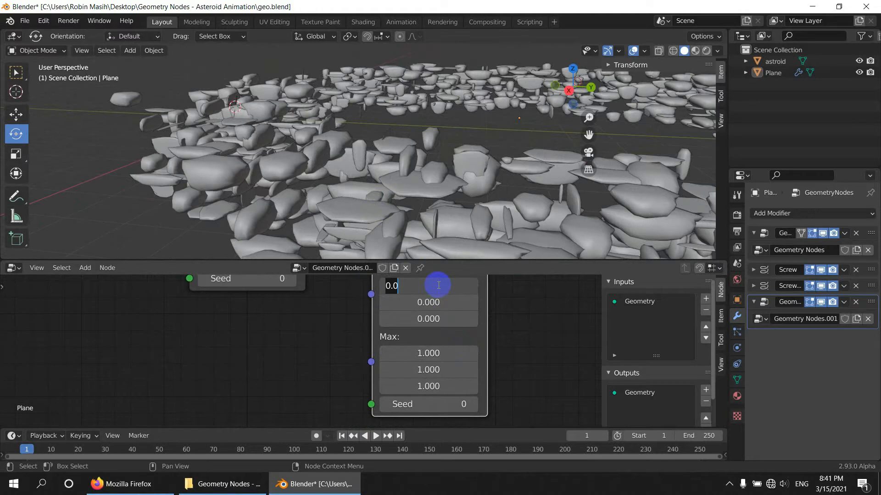
pyautogui.press('Return')
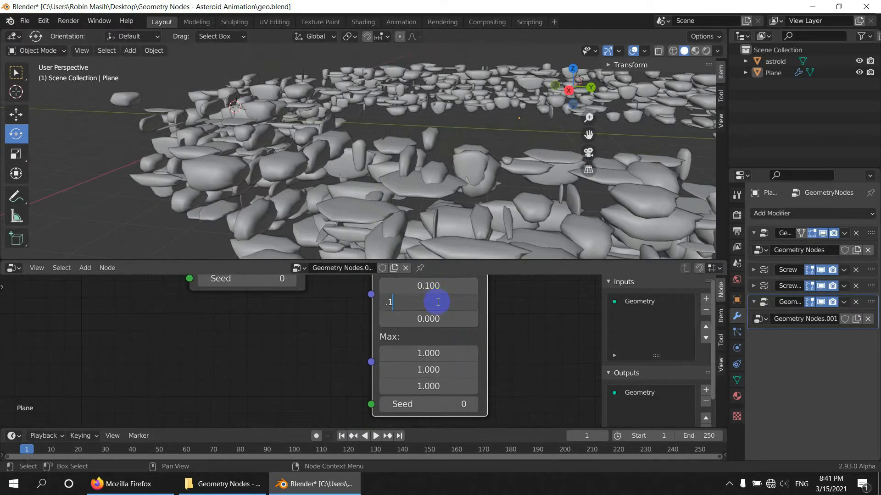
pyautogui.click(438, 302)
pyautogui.write('.1')
pyautogui.press('Return')
pyautogui.click(434, 320)
pyautogui.write('.')
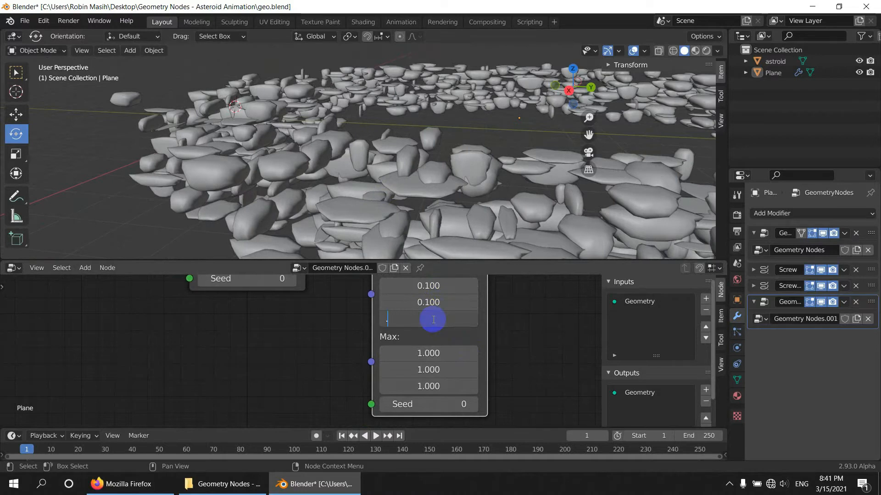
pyautogui.write('1')
pyautogui.press('Return')
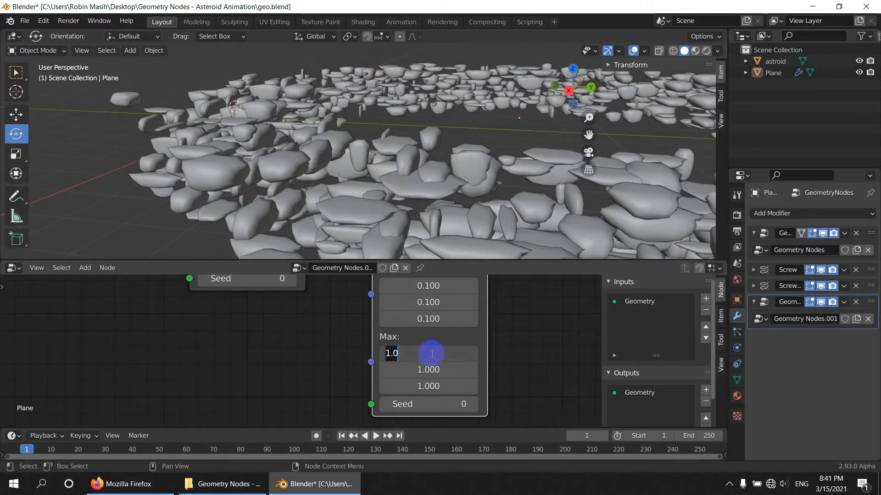
# Step: Set the Max values of the scale randomization to 0.3, 0.4 and 0.25
pyautogui.click(432, 354)
pyautogui.write('.3')
pyautogui.press('Return')
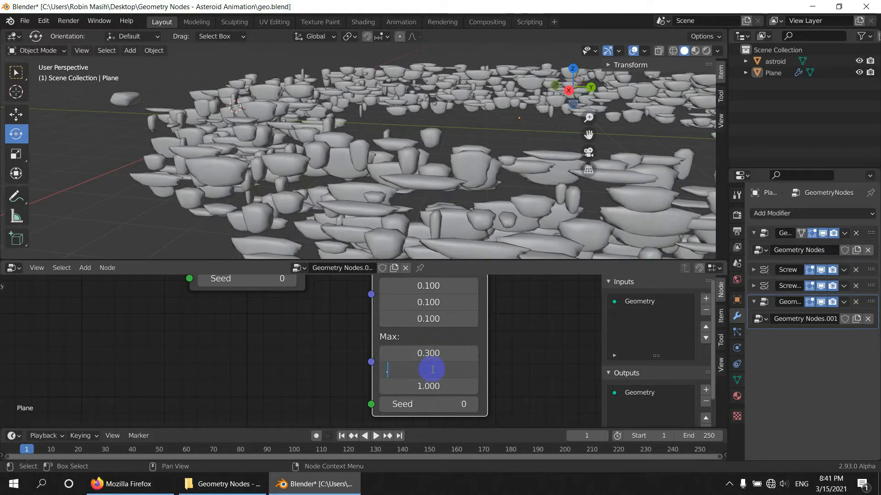
pyautogui.click(432, 370)
pyautogui.write('.4')
pyautogui.press('Return')
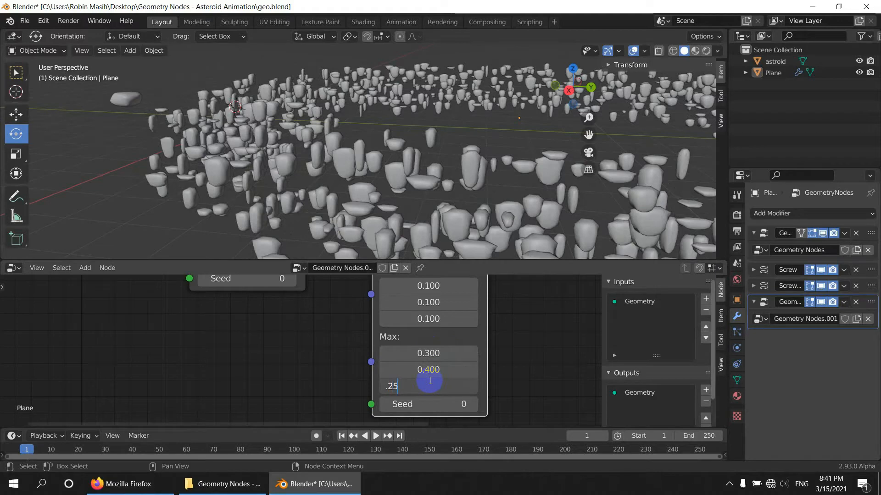
pyautogui.press('Return')
# Step: Select the asteroid ring and set the Point Distribute node's Density Max to 0.3
pyautogui.moveTo(433, 188); pyautogui.dragTo(387, 205, button='middle')
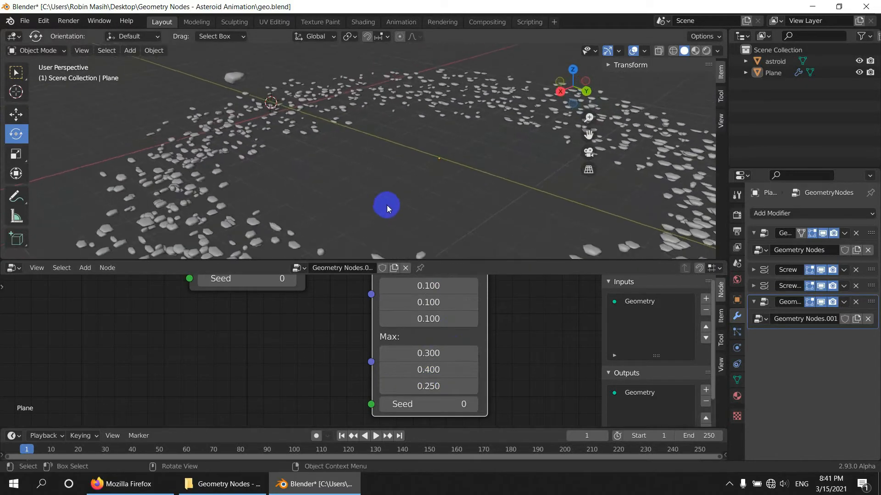
pyautogui.scroll(2, 386, 205)
pyautogui.keyDown('shift'); pyautogui.moveTo(324, 202); pyautogui.dragTo(518, 166, button='middle'); pyautogui.keyUp('shift')
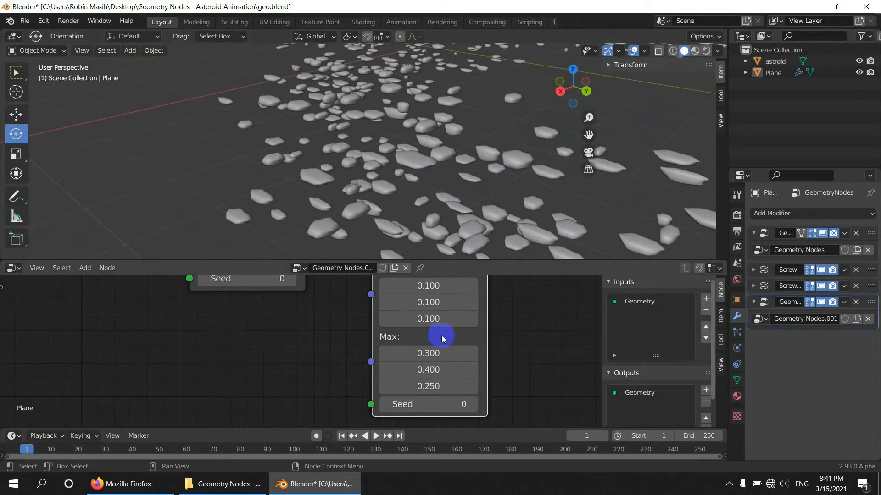
pyautogui.moveTo(415, 167); pyautogui.dragTo(312, 194, button='middle')
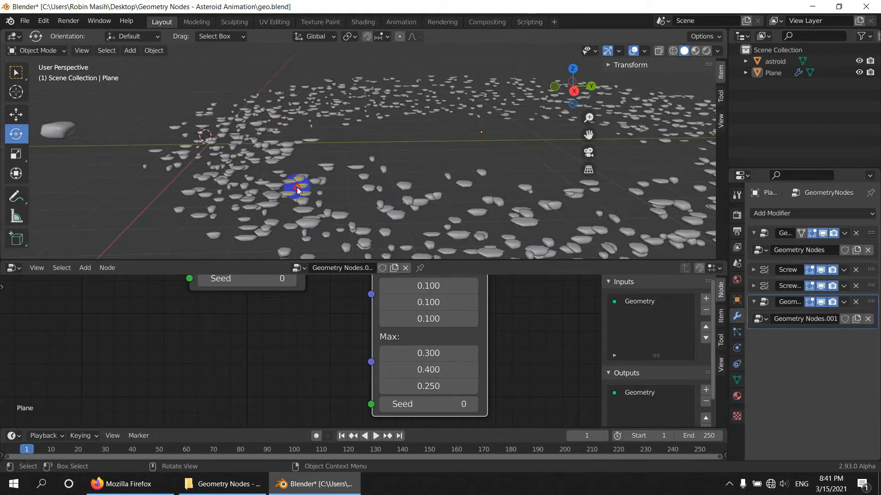
pyautogui.click(296, 188)
pyautogui.moveTo(312, 278); pyautogui.dragTo(323, 342, button='middle')
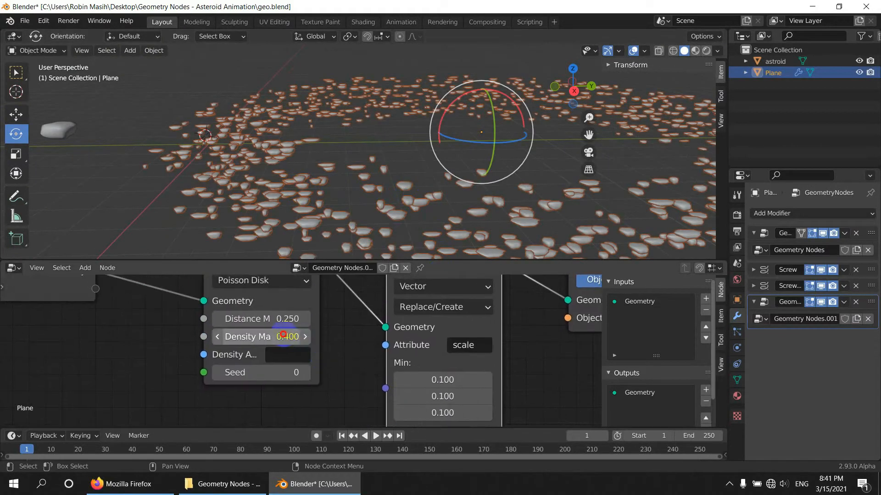
pyautogui.press('Return')
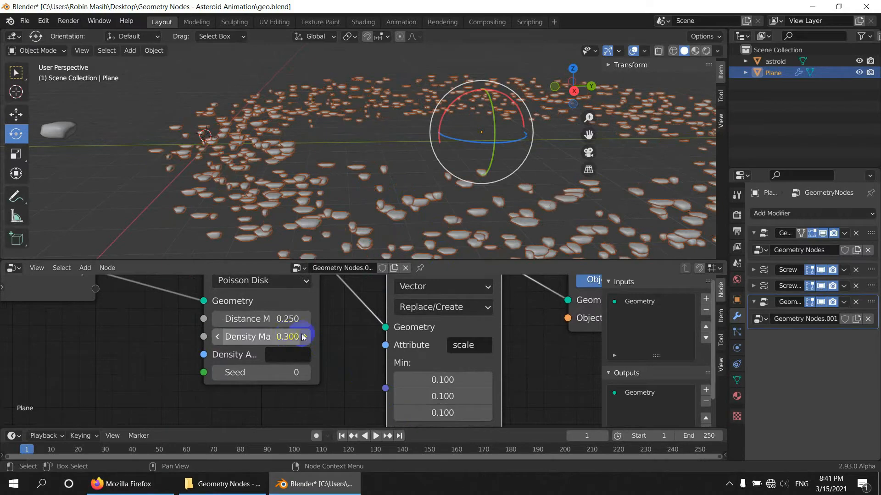
# Step: Duplicate the Attribute Randomize node, insert the copy before Point Instance and set its attribute to rotation
pyautogui.moveTo(372, 293); pyautogui.dragTo(374, 338, button='middle')
pyautogui.moveTo(368, 164); pyautogui.dragTo(388, 150, button='middle')
pyautogui.scroll(1, 470, 211)
pyautogui.scroll(-3, 478, 342)
pyautogui.moveTo(435, 312); pyautogui.dragTo(344, 301, button='middle')
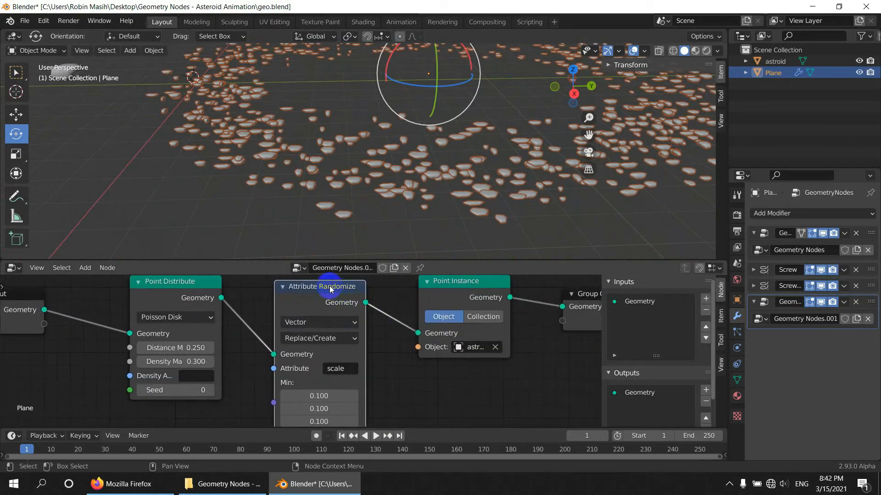
pyautogui.hotkey('shift', 'd')
pyautogui.click(473, 289)
pyautogui.click(479, 369)
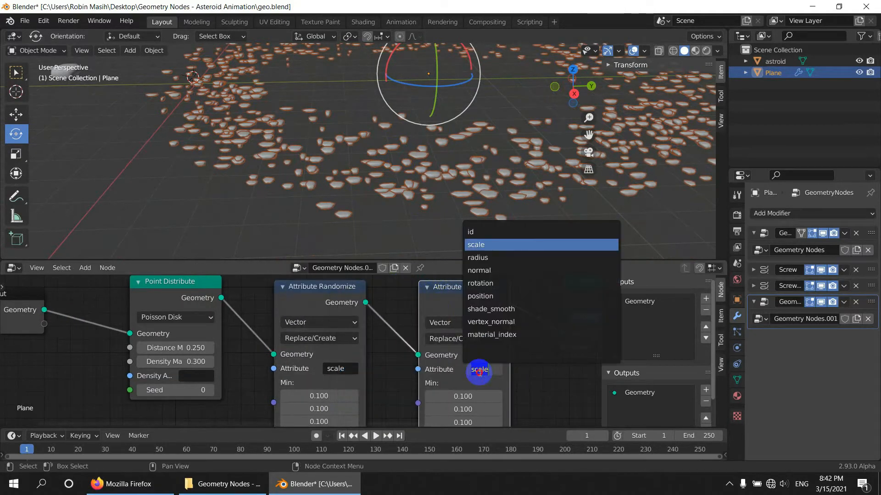
pyautogui.click(496, 283)
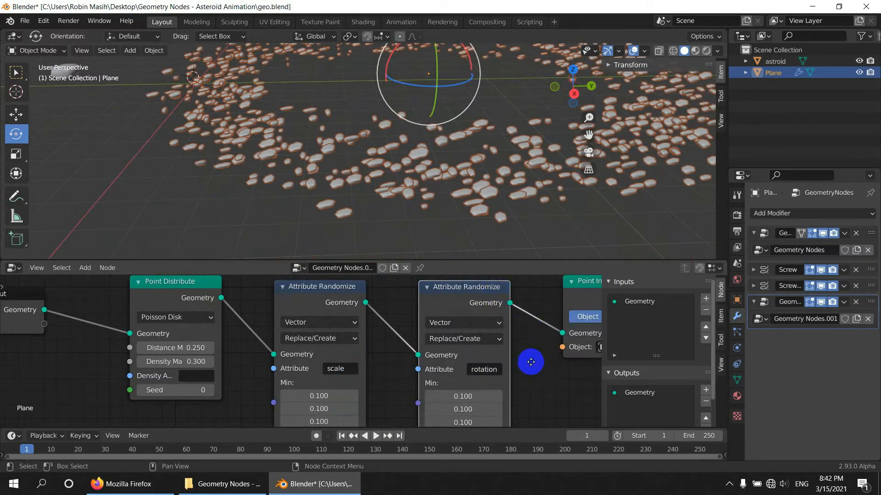
# Step: Set the rotation randomizer's data type to Float, with Min at 7 and Max at 5.5
pyautogui.moveTo(531, 362); pyautogui.dragTo(515, 292, button='middle')
pyautogui.moveTo(492, 323); pyautogui.dragTo(486, 387, button='middle')
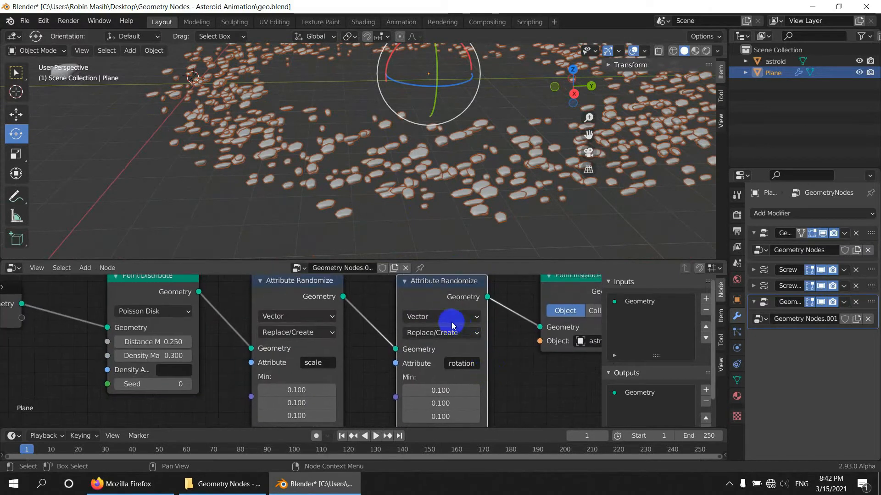
pyautogui.click(451, 325)
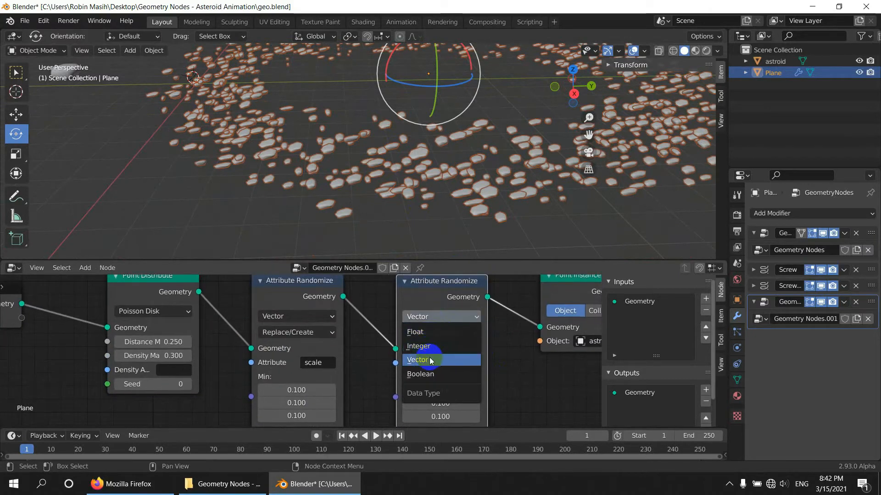
pyautogui.scroll(-3, 523, 341)
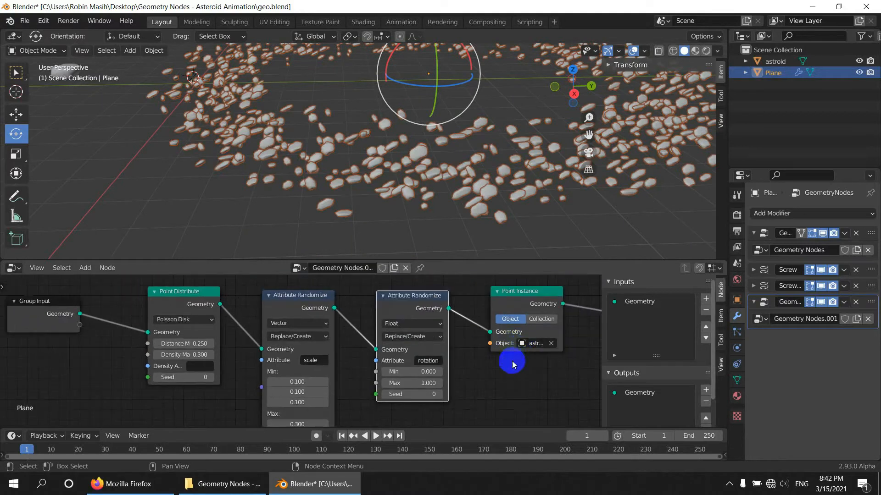
pyautogui.moveTo(433, 380); pyautogui.dragTo(467, 360, button='middle')
pyautogui.scroll(4, 466, 361)
pyautogui.moveTo(488, 350); pyautogui.dragTo(511, 365)
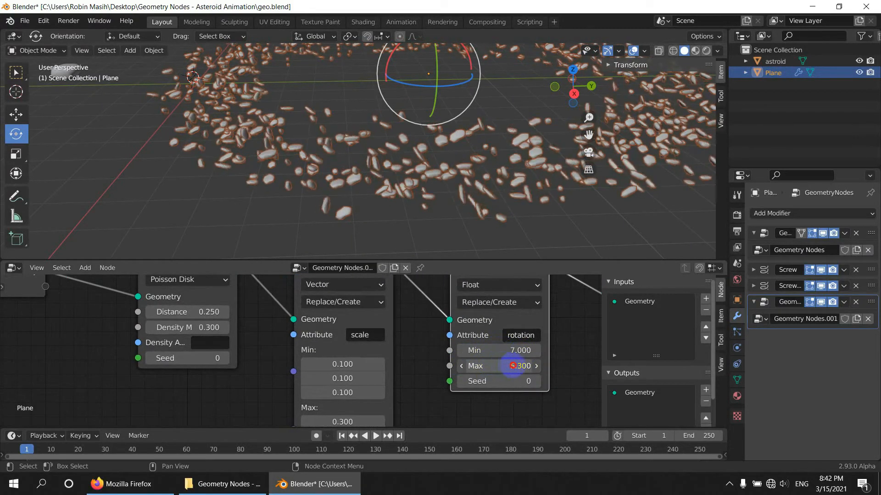
# Step: Switch the viewport to Material Preview shading and inspect the textured asteroids up close
pyautogui.moveTo(422, 230); pyautogui.dragTo(400, 216, button='middle')
pyautogui.scroll(6, 407, 184)
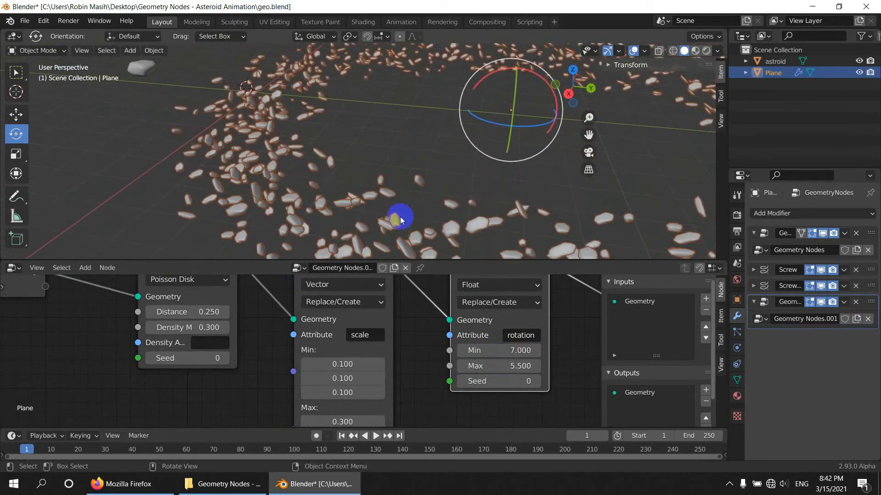
pyautogui.scroll(-2, 326, 175)
pyautogui.click(695, 50)
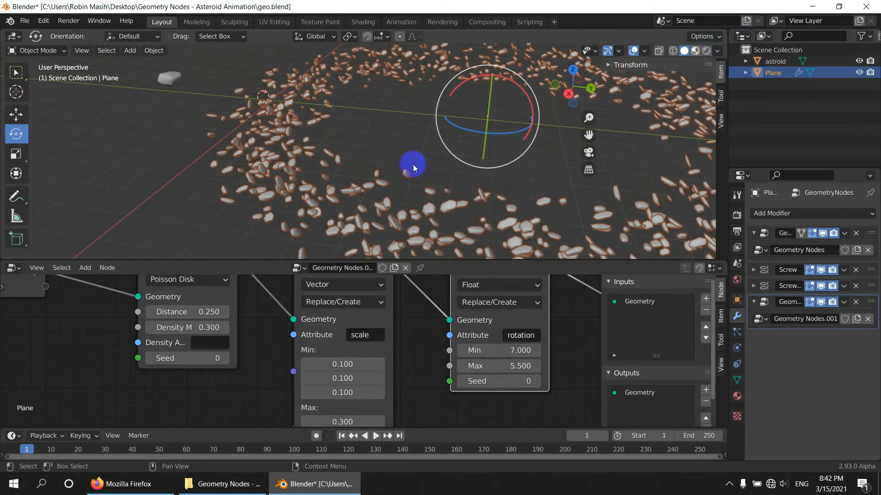
pyautogui.scroll(5, 370, 208)
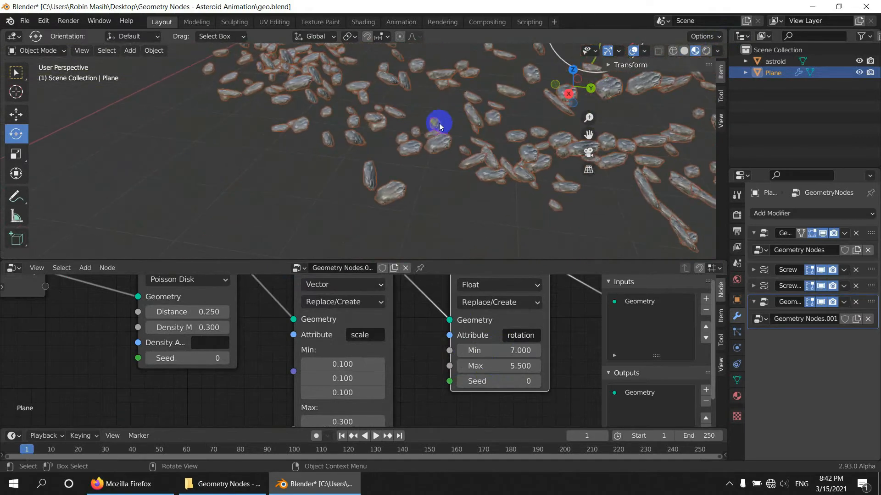
# Step: Expose the rotation randomizer's Min and Max as modifier inputs by linking both sockets to the Group Input node
pyautogui.scroll(-5, 409, 145)
pyautogui.keyDown('shift'); pyautogui.moveTo(433, 119); pyautogui.dragTo(482, 257, button='middle'); pyautogui.keyUp('shift')
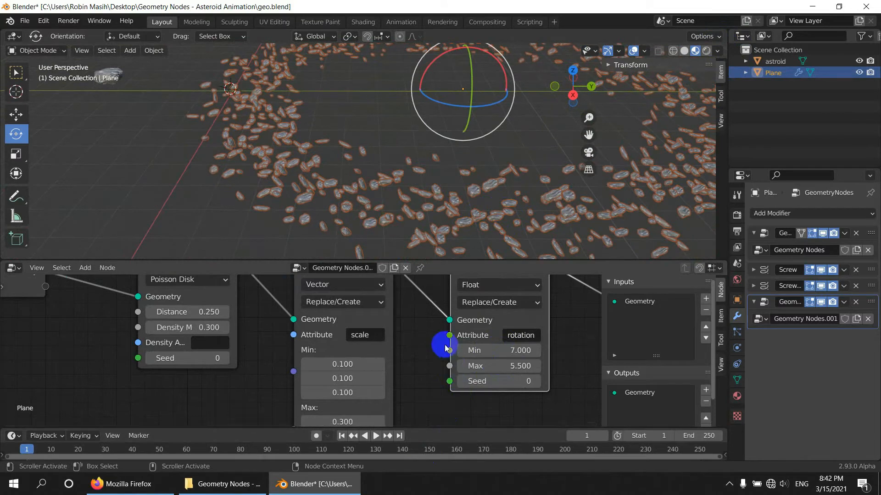
pyautogui.scroll(-3, 264, 389)
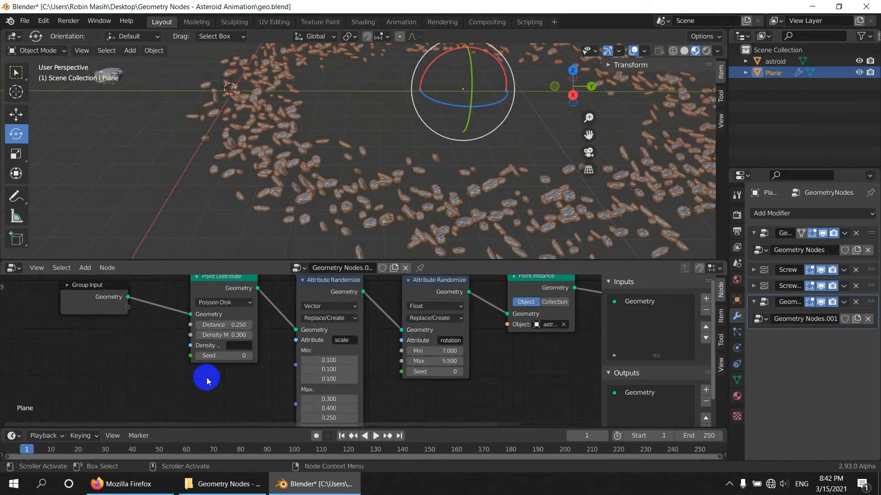
pyautogui.moveTo(141, 303); pyautogui.dragTo(76, 327)
pyautogui.scroll(1, 369, 383)
pyautogui.moveTo(450, 378); pyautogui.dragTo(527, 389, button='middle')
pyautogui.moveTo(489, 364); pyautogui.dragTo(313, 367)
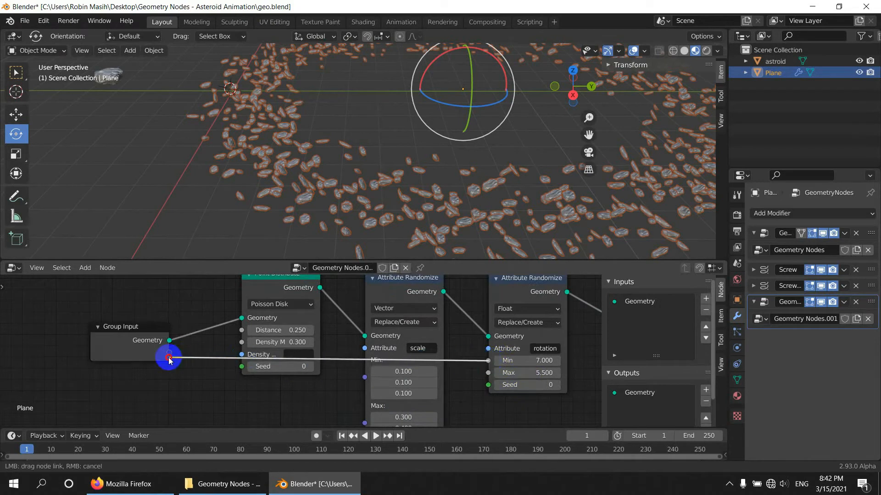
pyautogui.moveTo(171, 357); pyautogui.dragTo(169, 367)
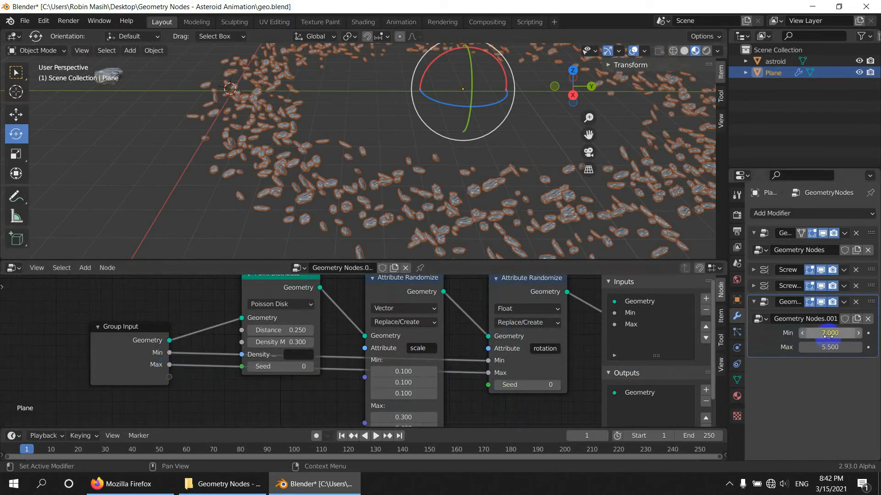
# Step: Set the Geometry Nodes.001 modifier's Min to 15.7 and Max to 23.88, and check the whole ring
pyautogui.moveTo(862, 335); pyautogui.dragTo(351, 377)
pyautogui.moveTo(823, 347); pyautogui.dragTo(800, 363)
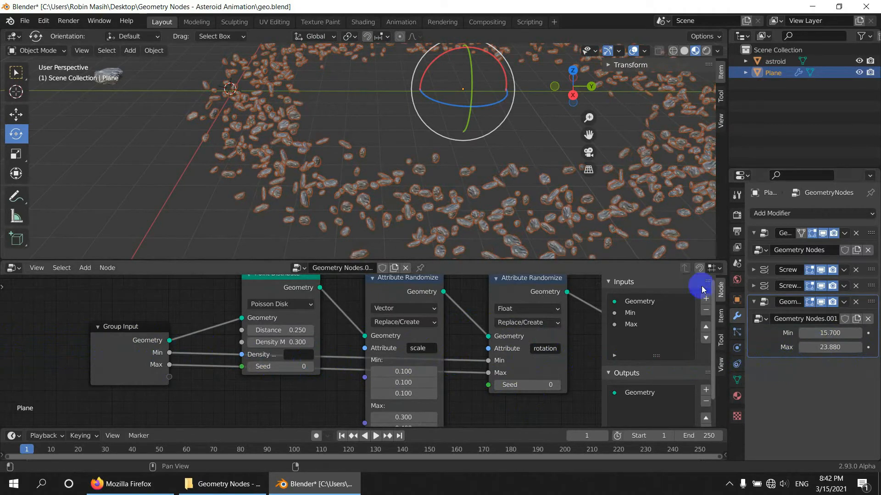
pyautogui.moveTo(430, 133); pyautogui.dragTo(456, 215)
pyautogui.moveTo(301, 209); pyautogui.dragTo(439, 167, button='middle')
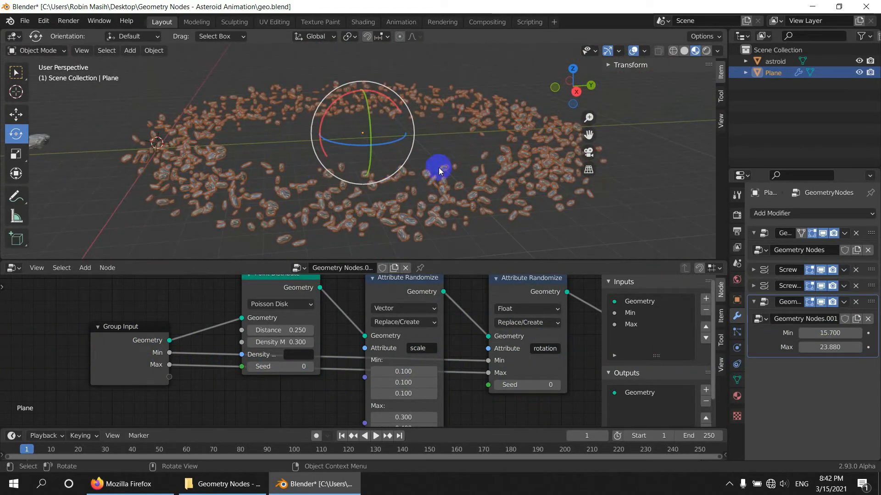
# Step: Switch to the Animation workspace and set the scene's end frame to 1500, fitting the full frame range in the Dope Sheet
pyautogui.click(397, 25)
pyautogui.moveTo(515, 169); pyautogui.dragTo(482, 164, button='middle')
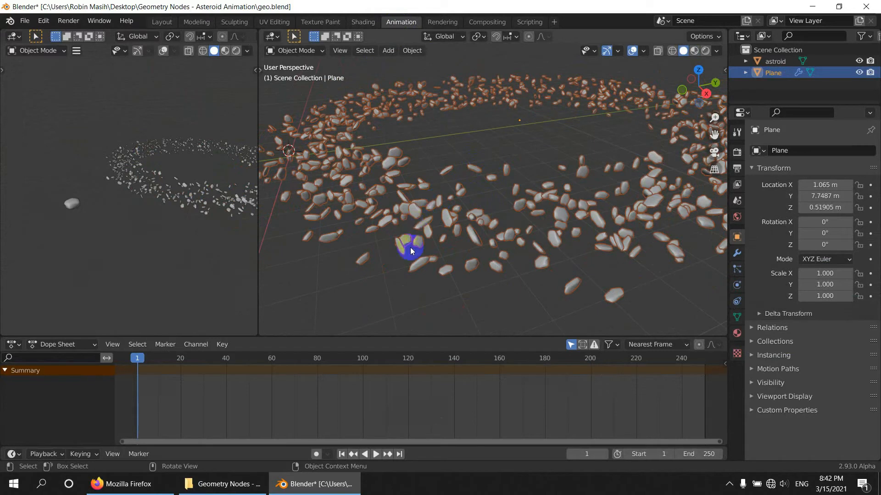
pyautogui.scroll(-4, 466, 384)
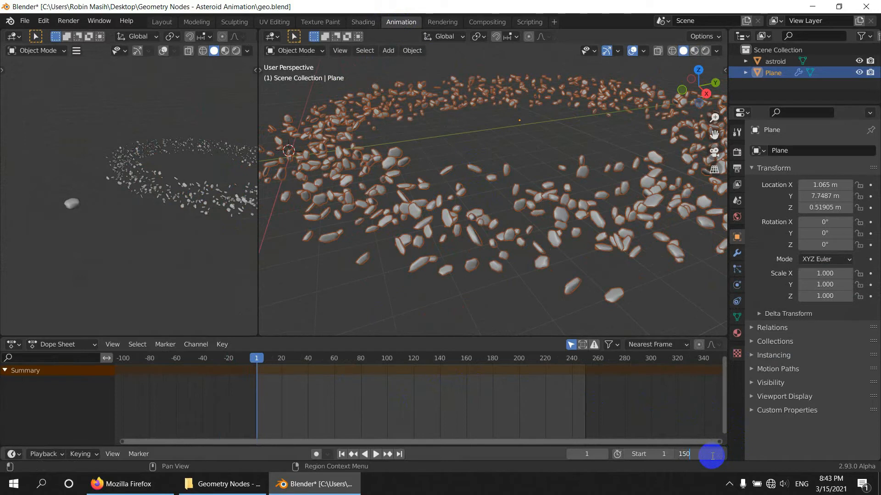
pyautogui.press('Return')
pyautogui.scroll(-4, 434, 391)
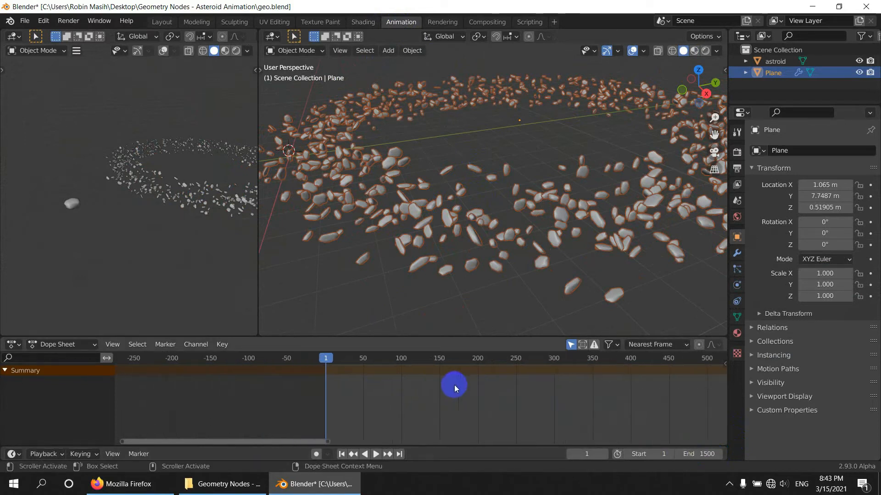
pyautogui.moveTo(515, 391); pyautogui.dragTo(408, 382, button='middle')
pyautogui.scroll(-7, 434, 388)
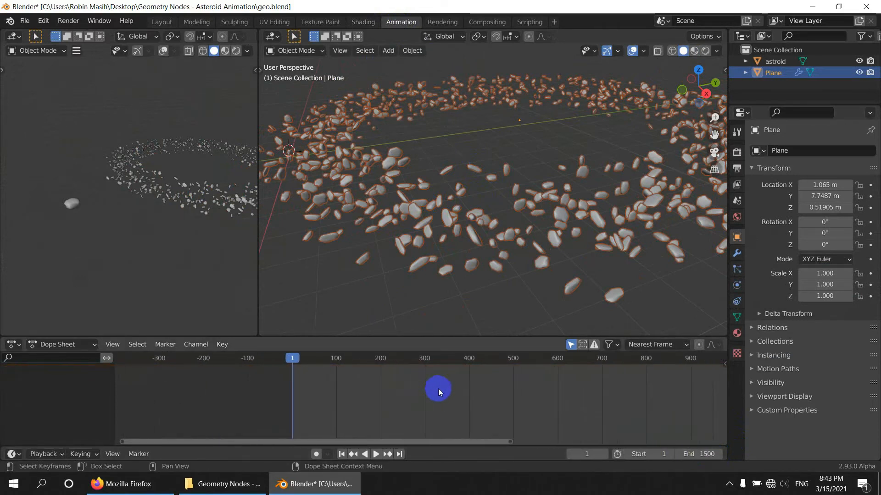
pyautogui.scroll(3, 439, 390)
pyautogui.scroll(-11, 438, 389)
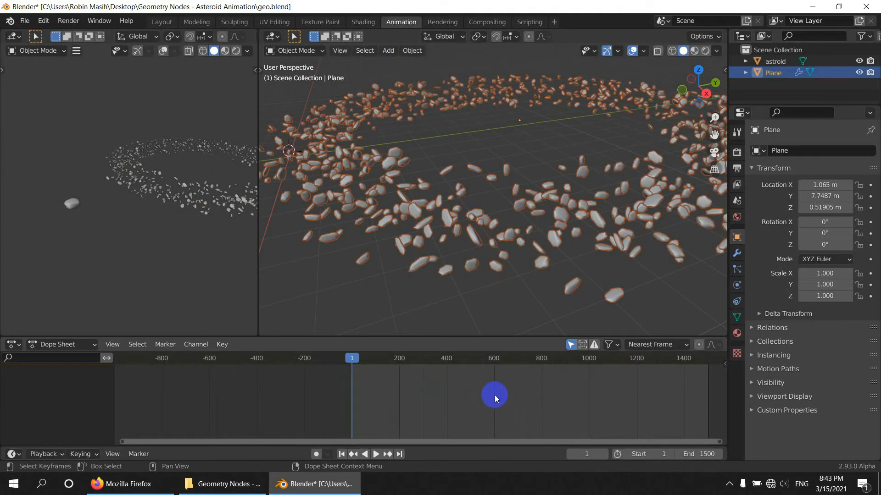
pyautogui.scroll(-1, 602, 398)
pyautogui.moveTo(603, 398); pyautogui.dragTo(474, 399, button='middle')
pyautogui.scroll(1, 405, 409)
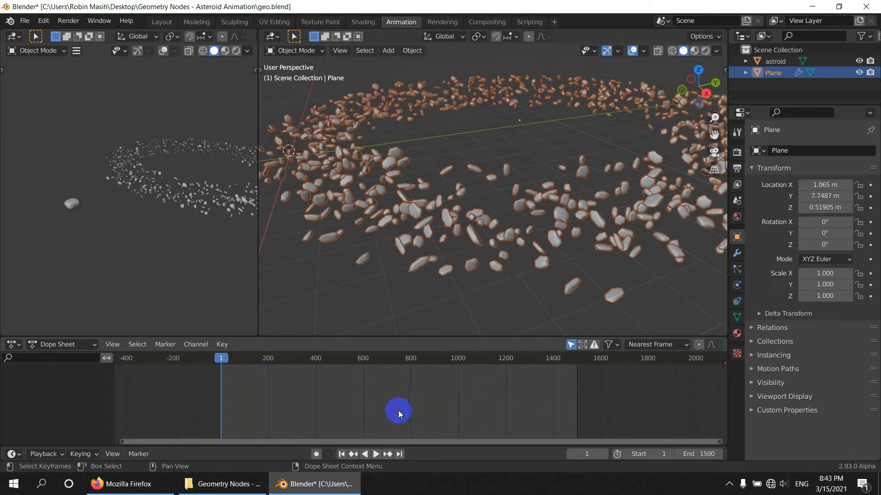
# Step: Enable auto keying and keyframe the asteroid ring at frame 1 with a Z rotation of 0°
pyautogui.click(316, 454)
pyautogui.click(258, 71)
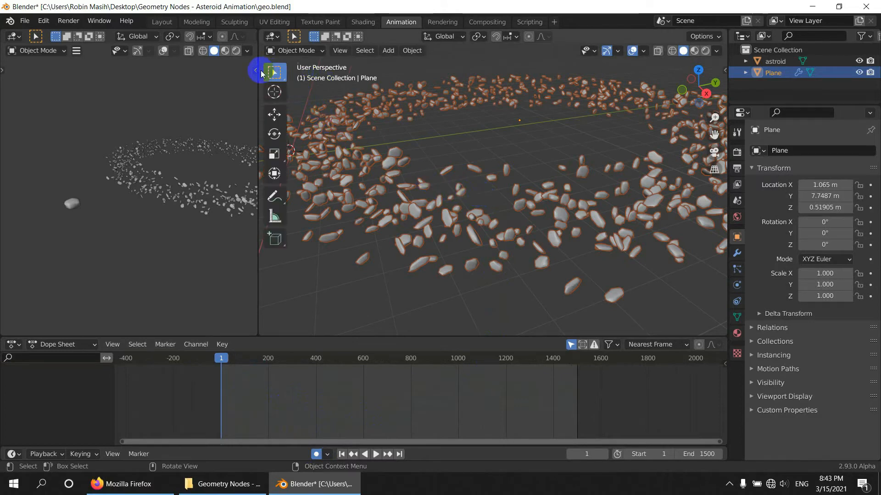
pyautogui.click(275, 137)
pyautogui.moveTo(508, 137); pyautogui.dragTo(544, 137)
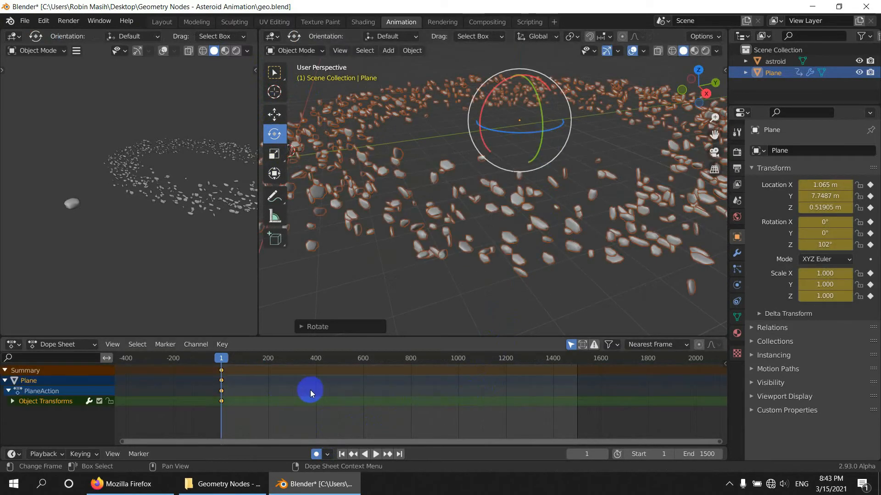
pyautogui.click(829, 209)
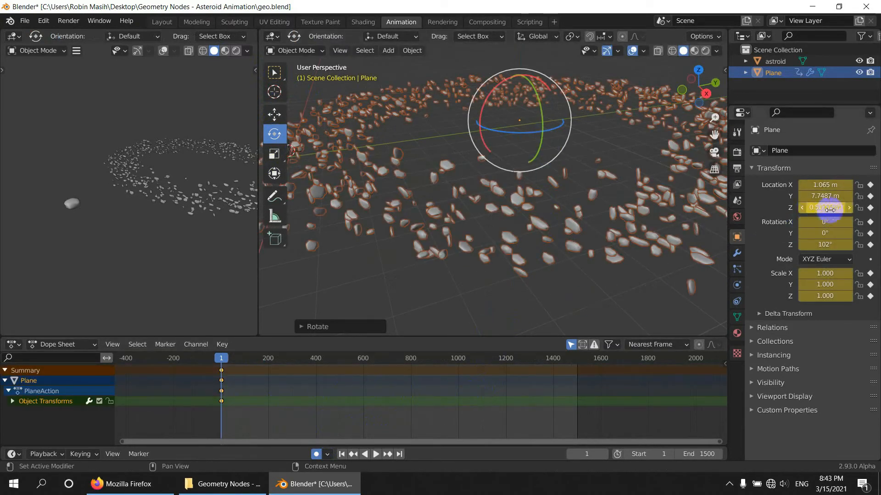
pyautogui.click(827, 245)
pyautogui.write('0')
pyautogui.press('Return')
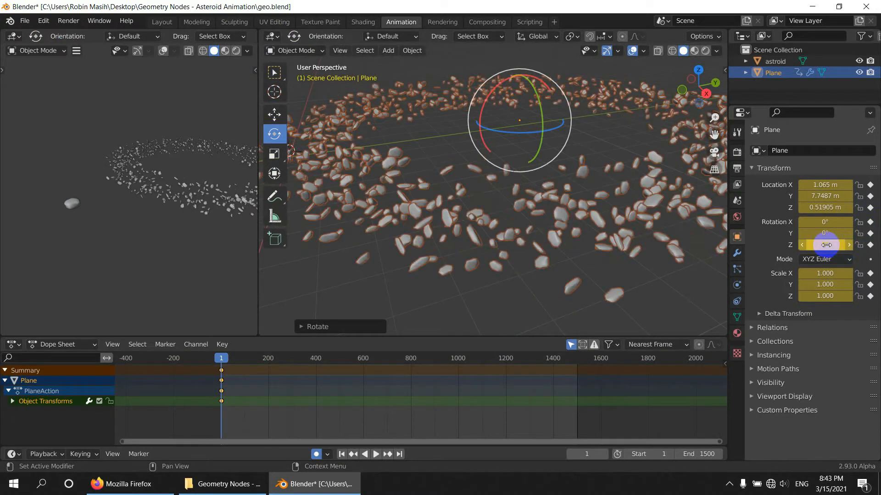
# Step: Keyframe the asteroid ring at frame 1500 with a Z rotation of 360°
pyautogui.press('space')
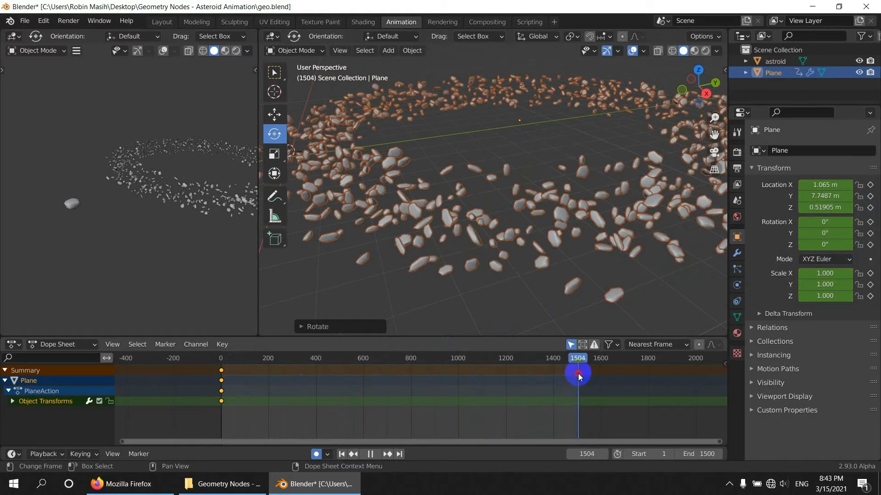
pyautogui.moveTo(577, 374); pyautogui.dragTo(577, 374)
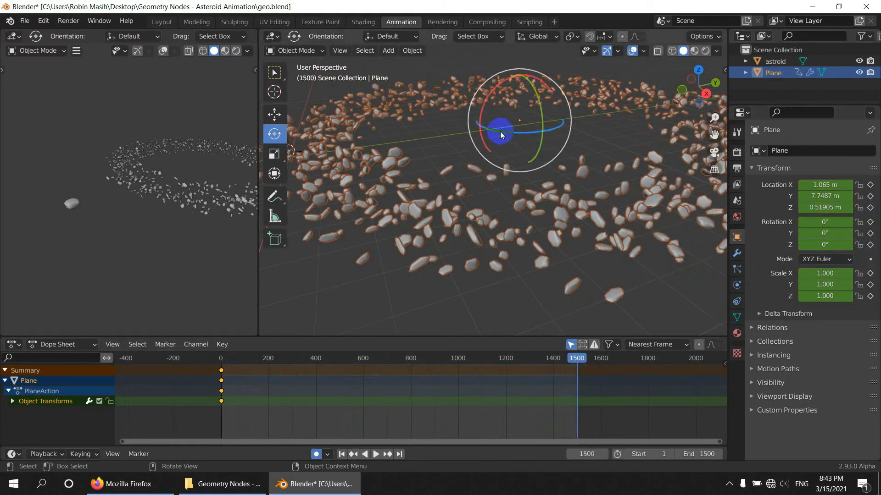
pyautogui.moveTo(502, 132); pyautogui.dragTo(542, 140)
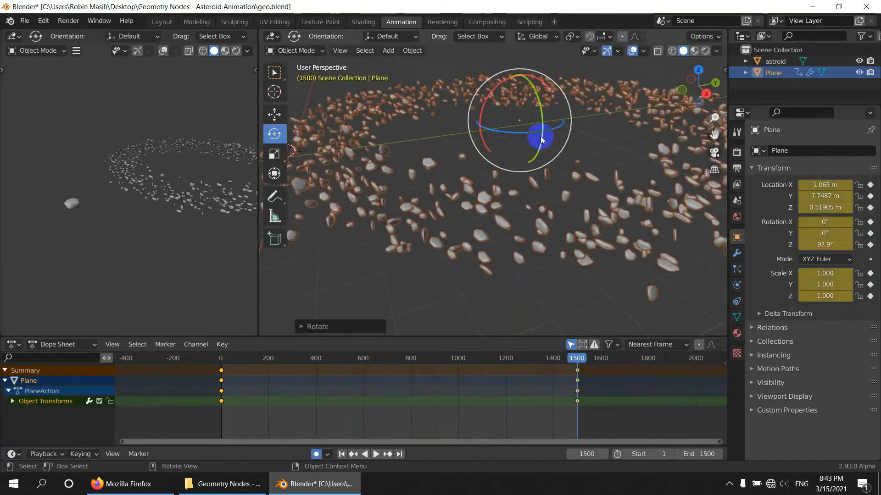
pyautogui.click(832, 246)
pyautogui.write('360')
pyautogui.press('Return')
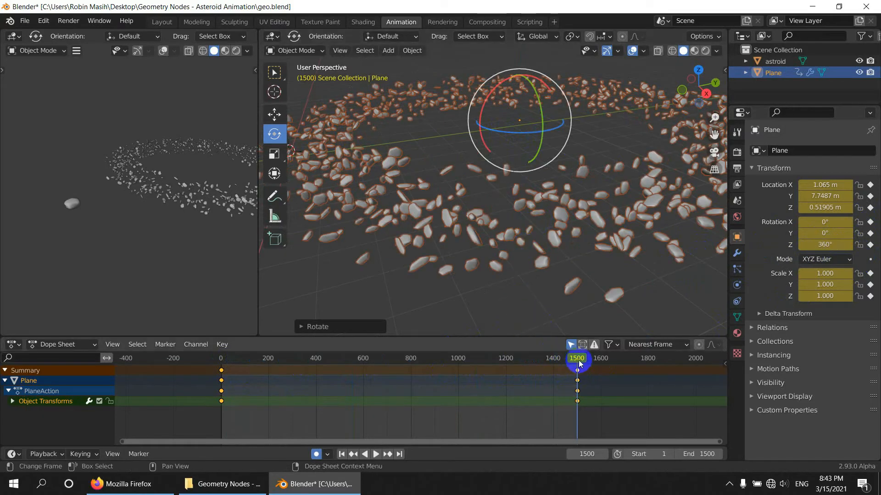
# Step: Select all of the ring's rotation keyframes and set their handle type to Vector
pyautogui.moveTo(579, 363); pyautogui.dragTo(376, 367)
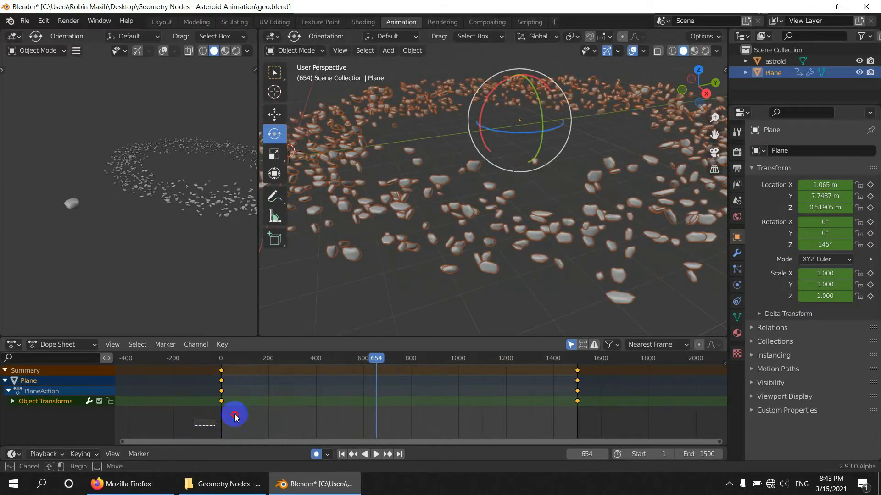
pyautogui.moveTo(235, 417); pyautogui.dragTo(651, 351)
pyautogui.rightClick(533, 381)
pyautogui.moveTo(533, 382)
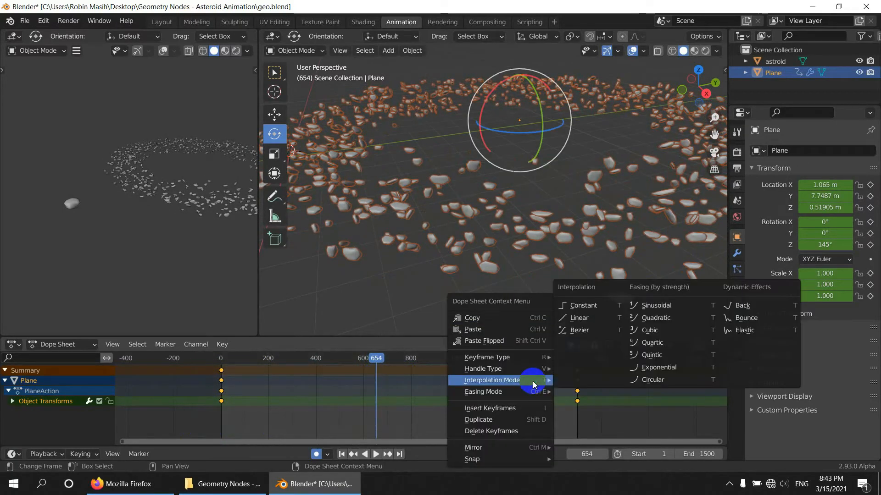
pyautogui.moveTo(516, 369)
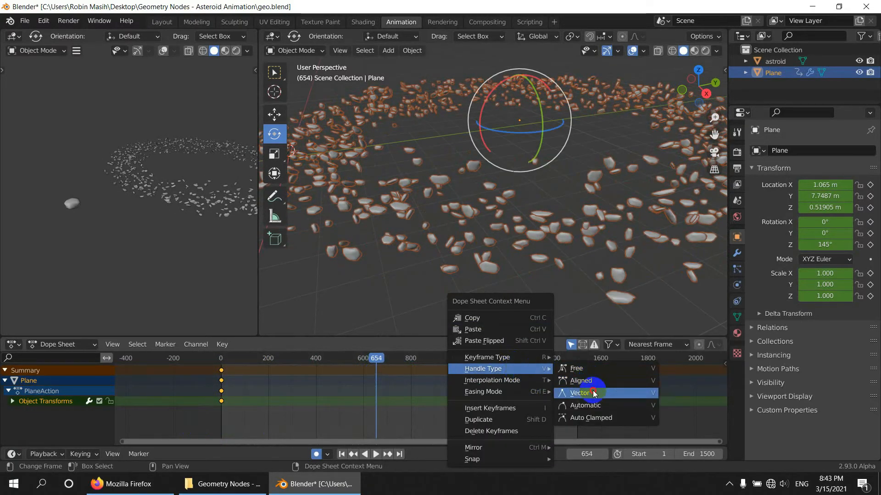
pyautogui.click(580, 393)
# Step: Play the ring's rotation animation from frame 0 to check its motion, and stop playback
pyautogui.moveTo(371, 360); pyautogui.dragTo(203, 364)
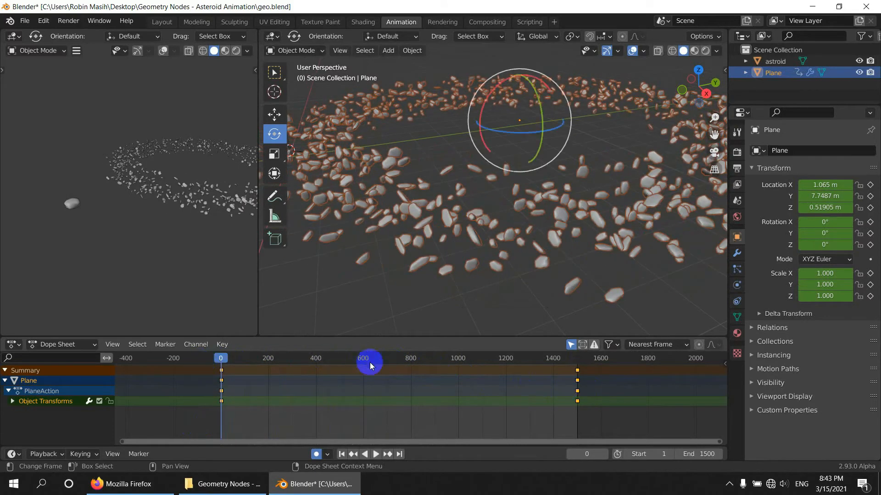
pyautogui.click(375, 454)
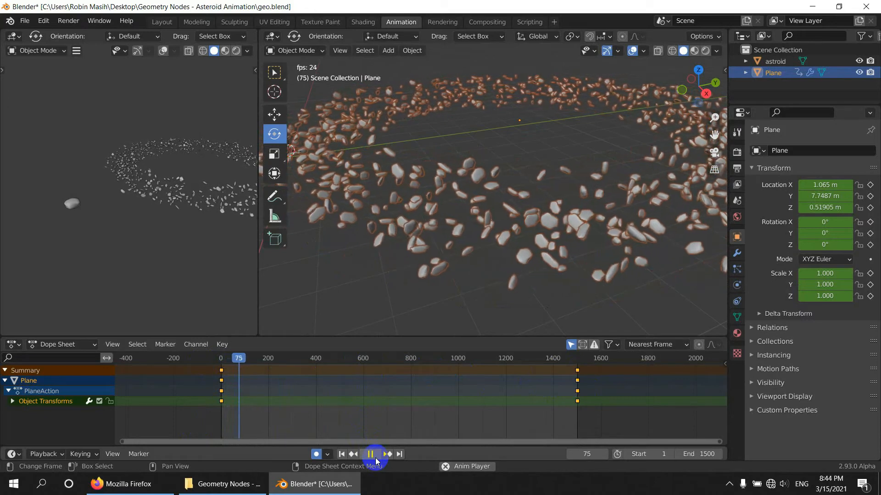
pyautogui.click(374, 455)
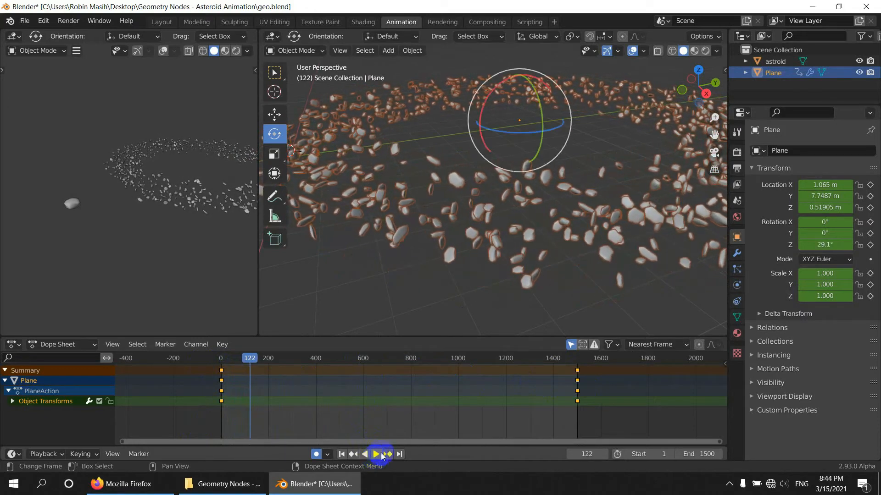
# Step: Insert keyframes at frame 122 on the Min and Max inputs of the Geometry Nodes.001 modifier
pyautogui.moveTo(472, 213); pyautogui.dragTo(500, 220, button='middle')
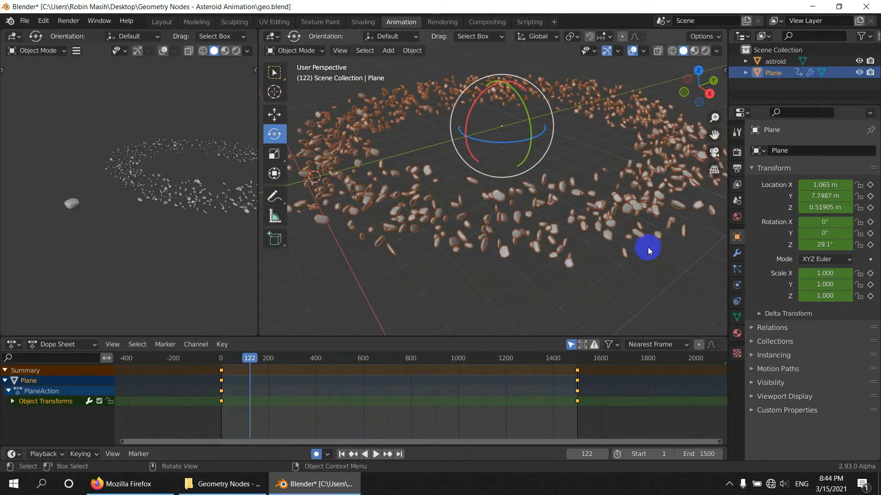
pyautogui.click(737, 254)
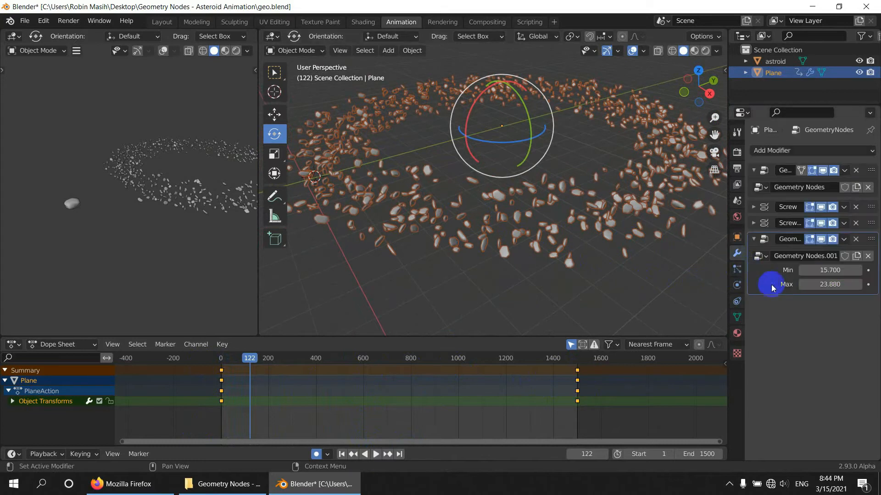
pyautogui.click(868, 272)
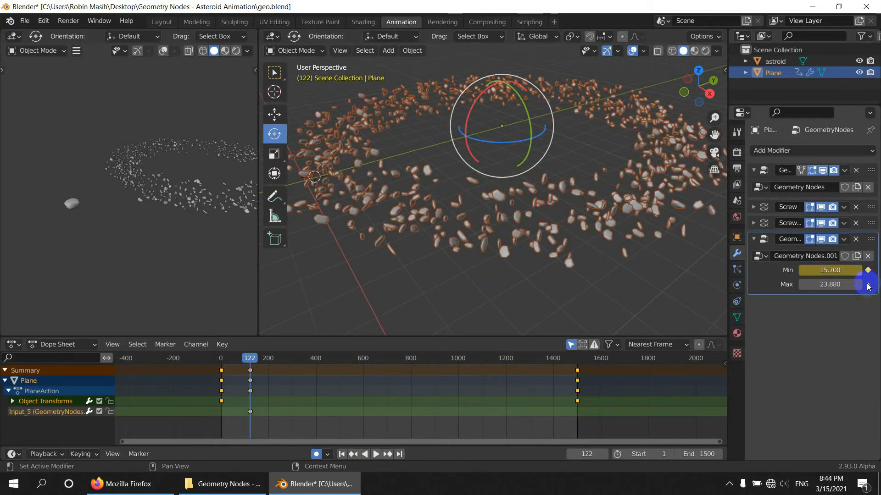
pyautogui.click(868, 285)
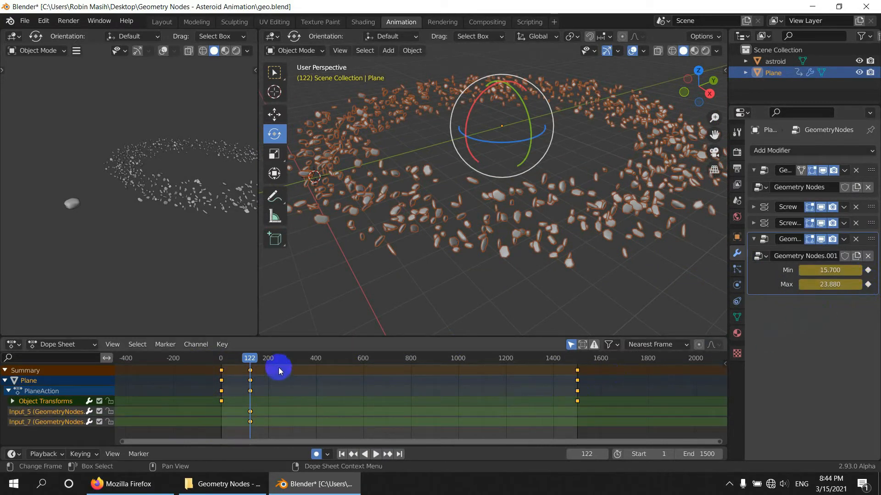
# Step: At frame 1353, keyframe the Geometry Nodes.001 modifier's Min at 120 and Max at 130
pyautogui.moveTo(251, 362); pyautogui.dragTo(543, 371)
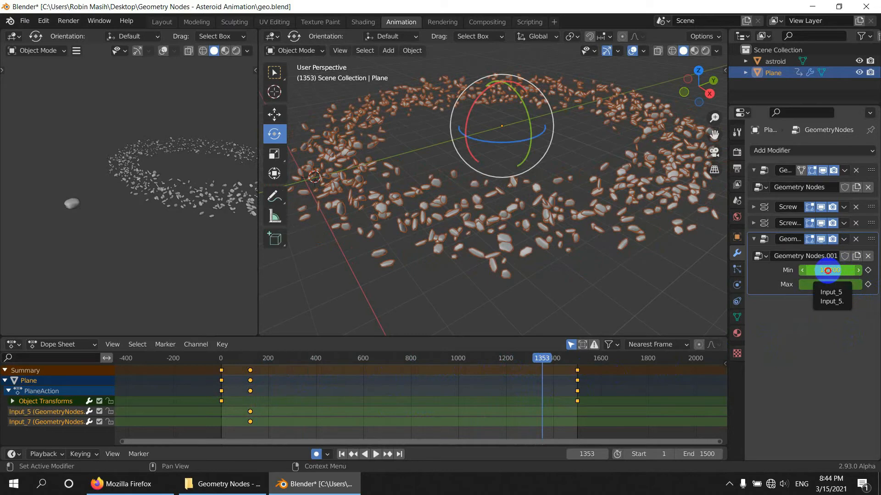
pyautogui.press('Return')
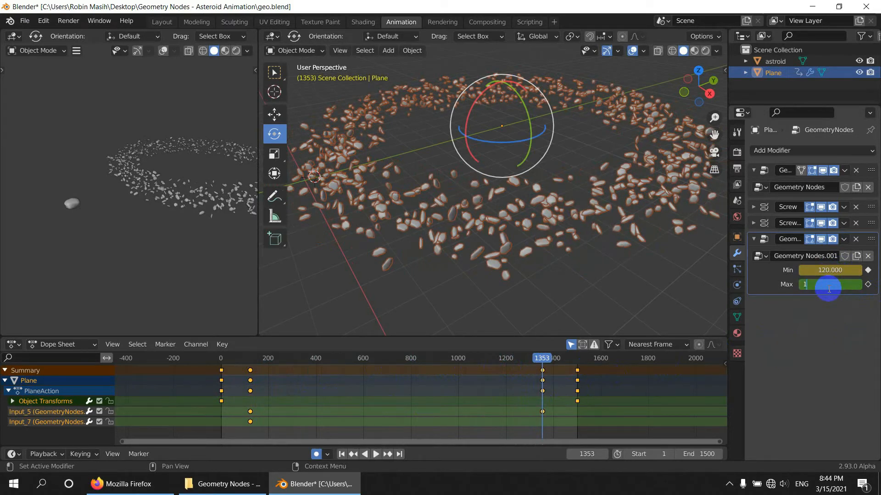
pyautogui.press('Return')
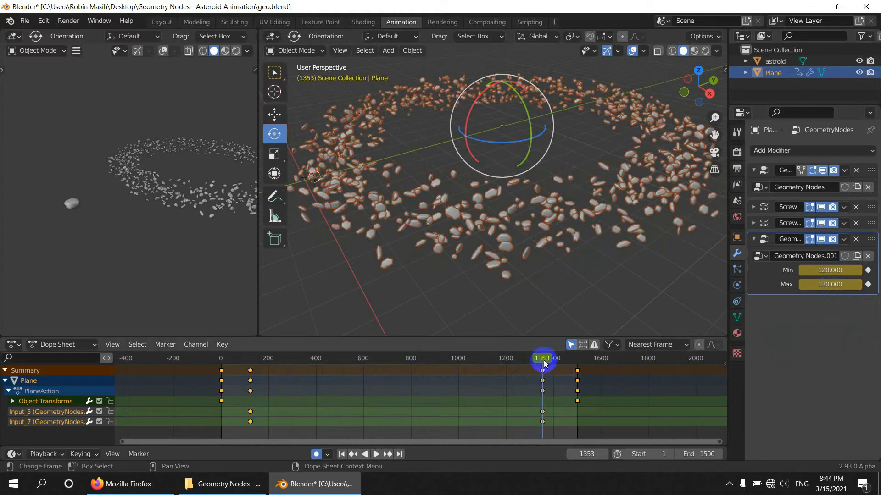
# Step: Play the animation from about frame 126 to check the asteroids' individual tumbling
pyautogui.moveTo(543, 362); pyautogui.dragTo(251, 373)
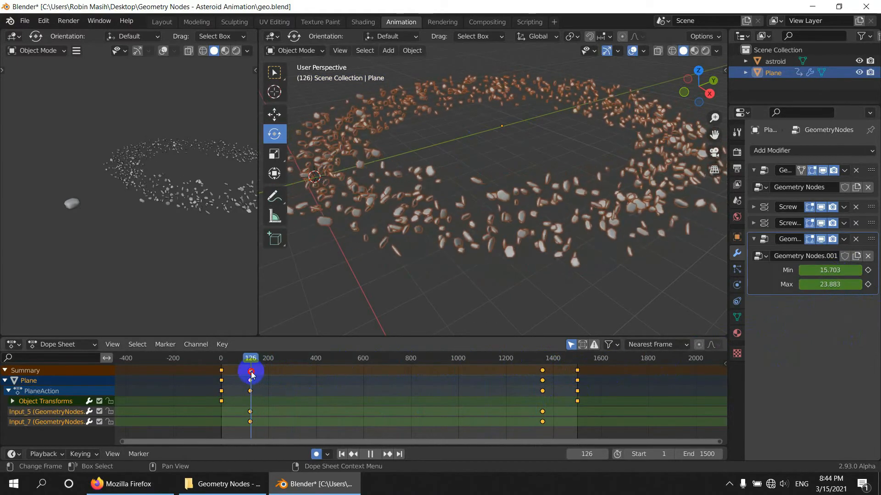
pyautogui.click(372, 454)
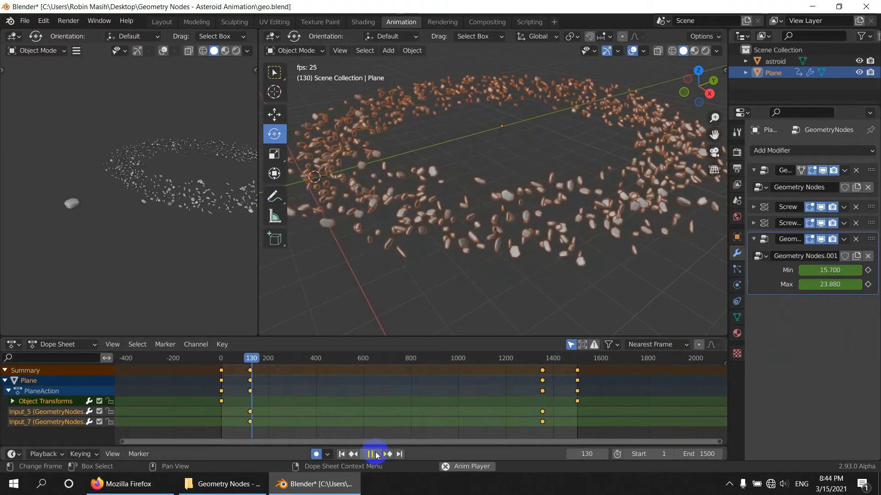
# Step: Stop playback and set the handle type of the Min and Max keyframes at frames 122 and 1353 to Vector
pyautogui.click(376, 455)
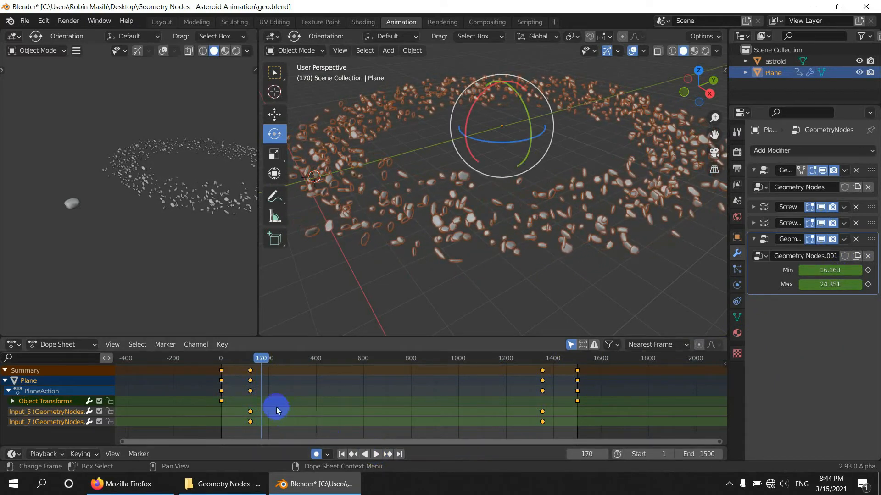
pyautogui.moveTo(241, 370); pyautogui.dragTo(568, 357)
pyautogui.rightClick(437, 384)
pyautogui.moveTo(419, 376)
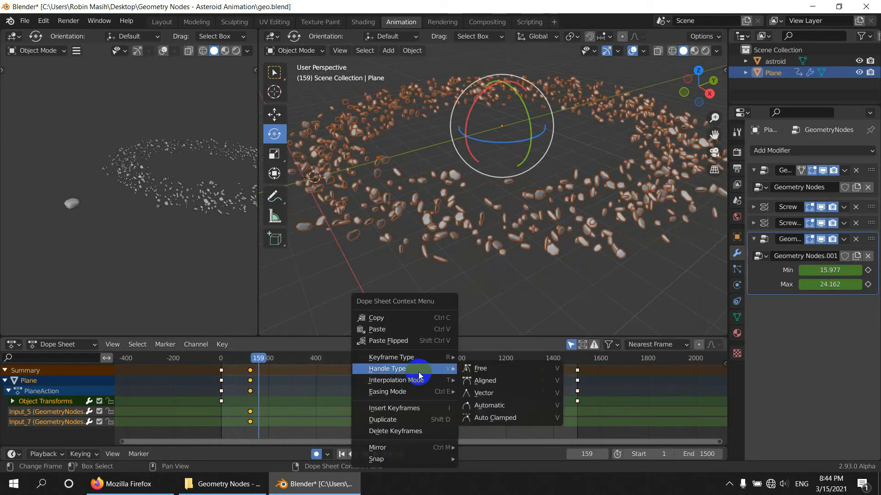
pyautogui.click(493, 393)
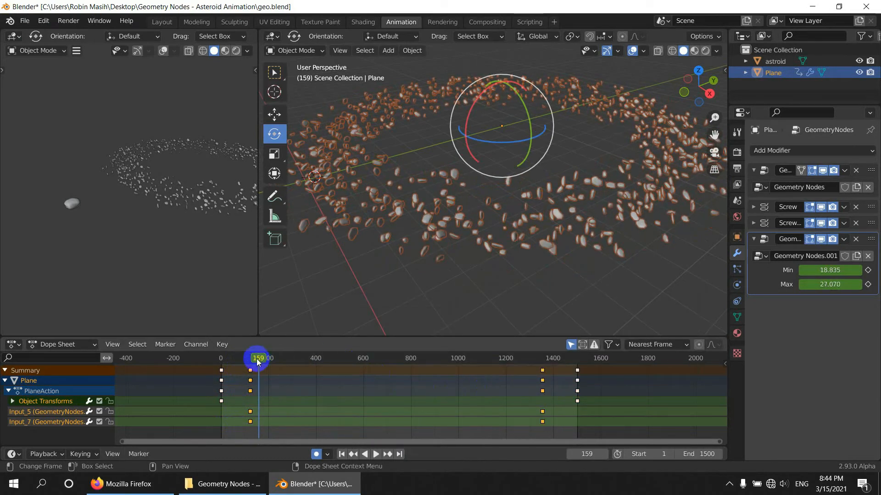
# Step: Play the animation from just before frame 100 to check the asteroids' tumbling up close, and stop playback
pyautogui.moveTo(258, 362); pyautogui.dragTo(243, 363)
pyautogui.click(375, 454)
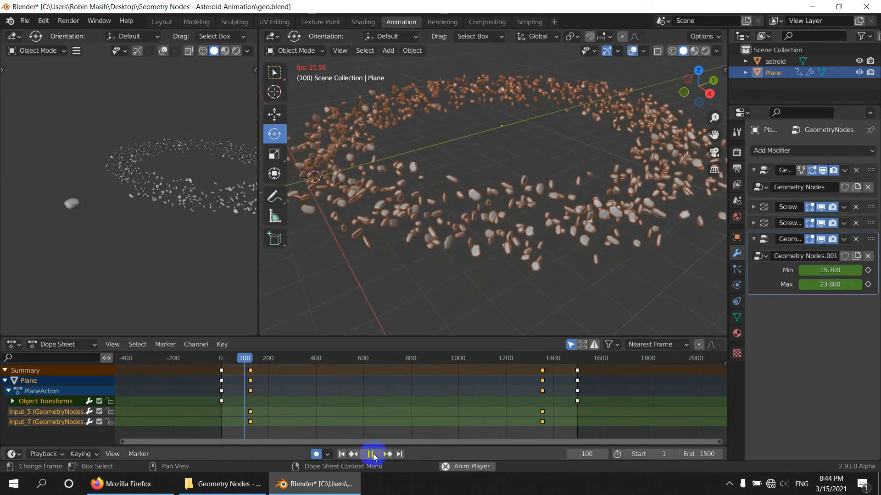
pyautogui.scroll(4, 467, 271)
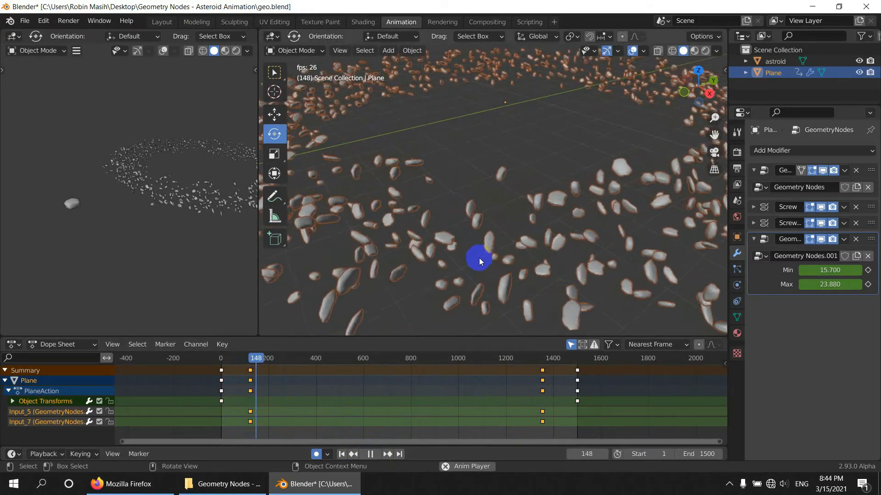
pyautogui.scroll(-4, 512, 275)
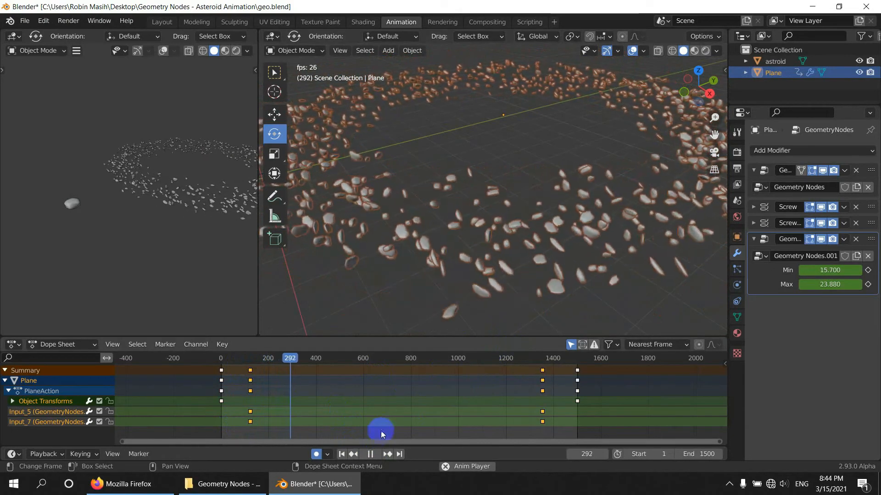
pyautogui.click(370, 454)
# Step: Move the first Min and Max keyframes to frame 0 and the last ones to frame 1500
pyautogui.moveTo(250, 390); pyautogui.dragTo(270, 422)
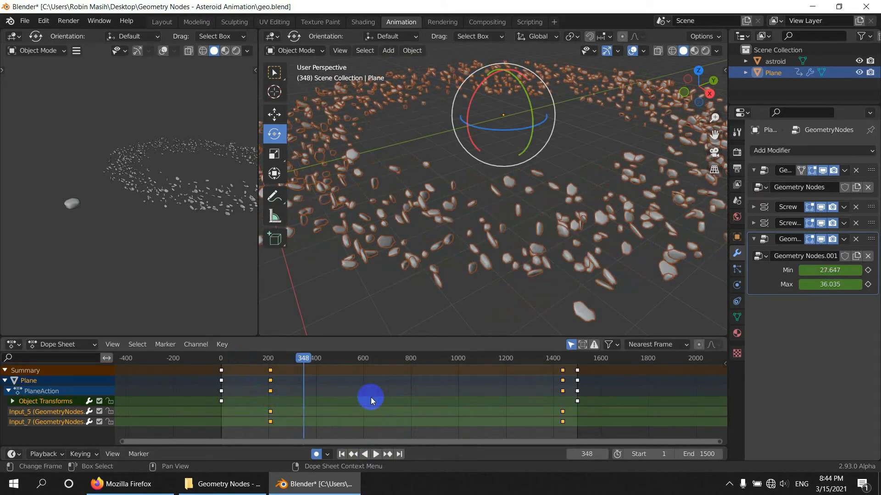
pyautogui.press('g')
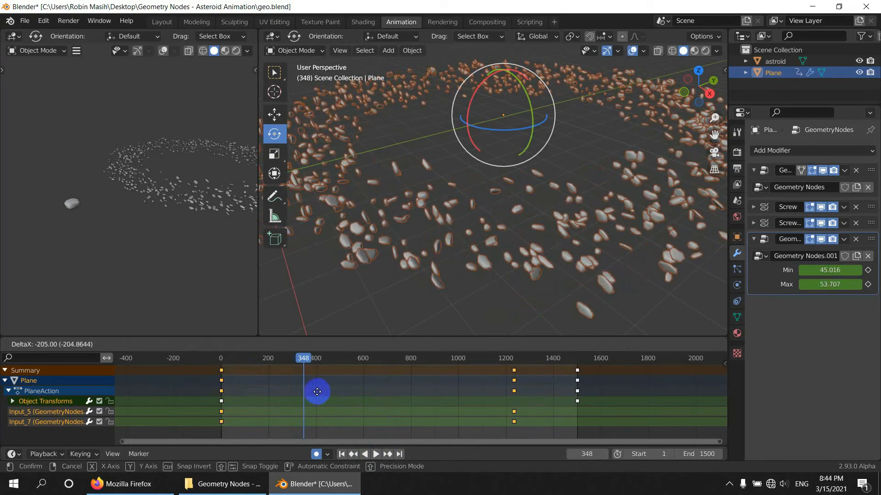
pyautogui.click(317, 391)
pyautogui.click(500, 431)
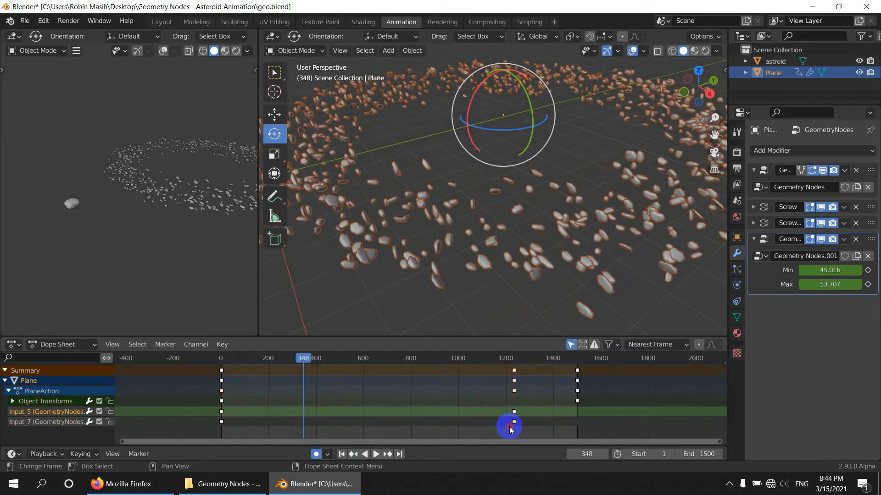
pyautogui.moveTo(510, 429); pyautogui.dragTo(542, 354)
pyautogui.press('g')
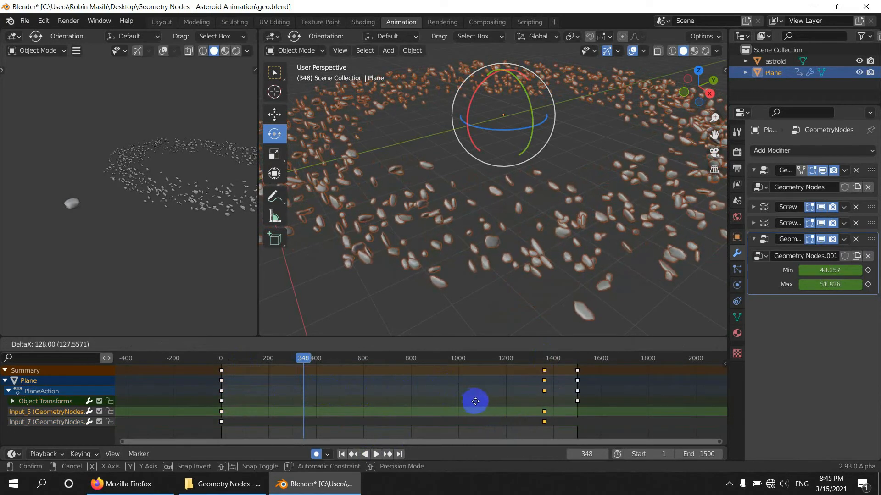
pyautogui.click(508, 401)
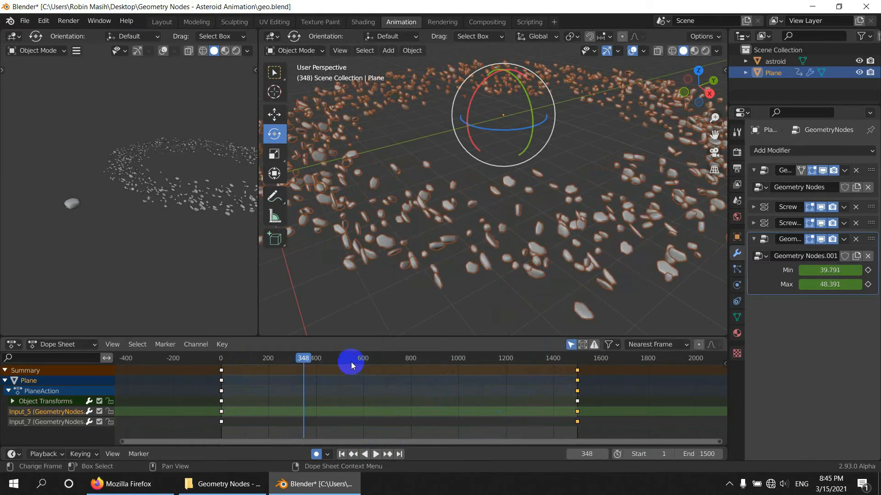
# Step: Play the animation from frame 348 to check the asteroids' tumbling with the retimed keyframes
pyautogui.click(376, 454)
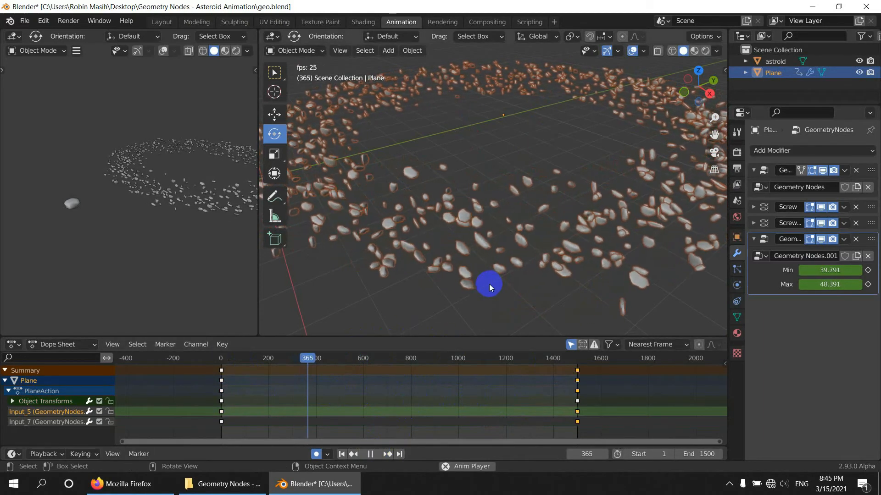
pyautogui.scroll(-3, 489, 284)
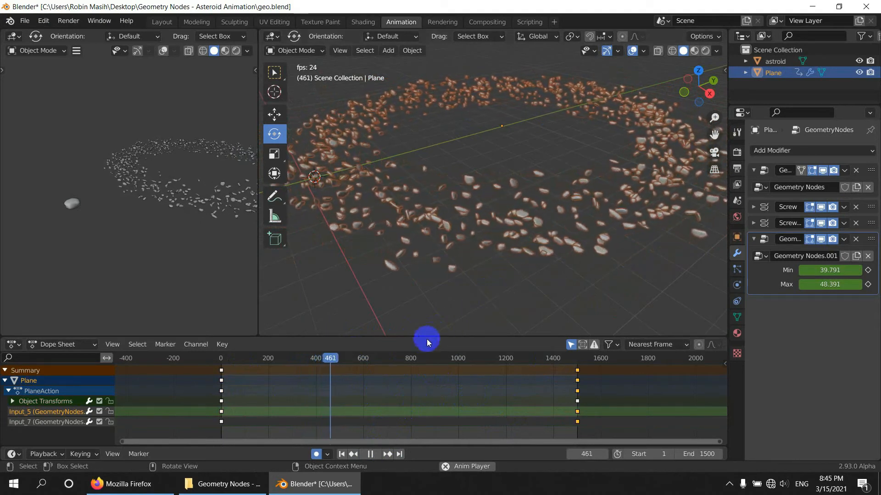
pyautogui.scroll(4, 474, 272)
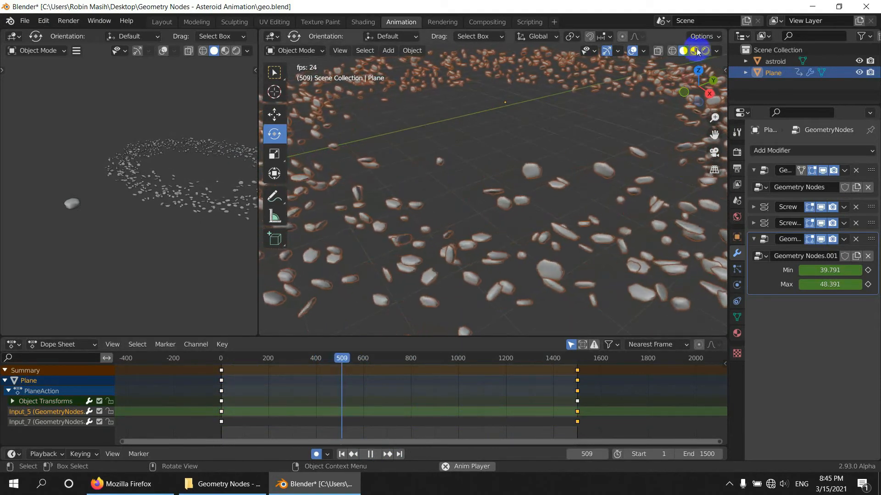
# Step: Switch to Material Preview shading and open the Layout workspace to inspect the textured asteroids up close during playback
pyautogui.click(695, 50)
pyautogui.click(163, 22)
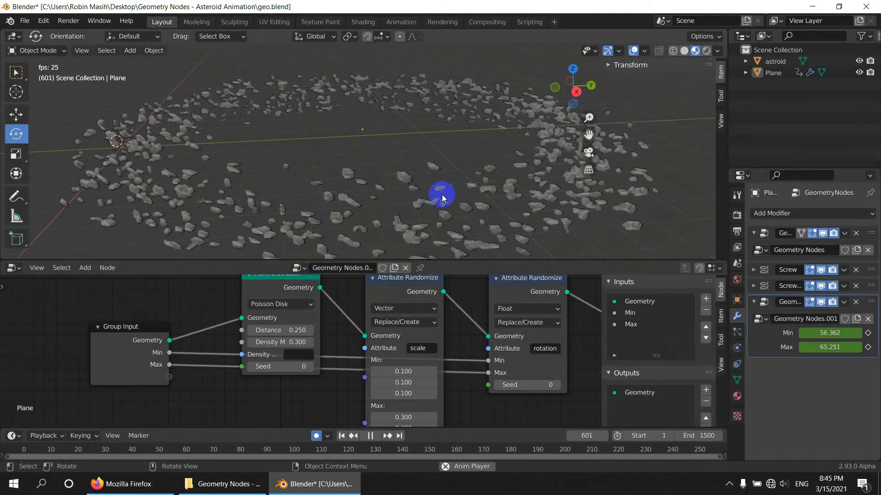
pyautogui.scroll(4, 445, 156)
pyautogui.moveTo(434, 156); pyautogui.dragTo(414, 192, button='middle')
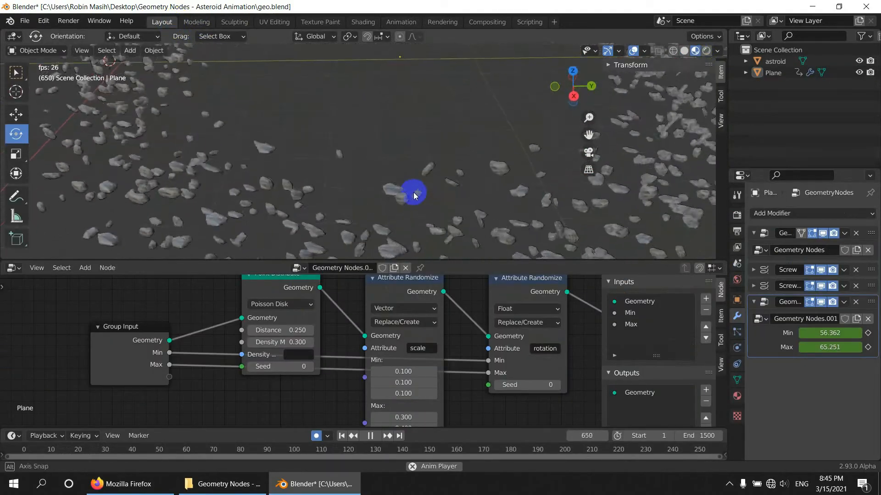
pyautogui.scroll(3, 238, 206)
pyautogui.moveTo(236, 206)
pyautogui.keyDown('shift'); pyautogui.mouseDown(button='middle')
pyautogui.moveTo(359, 193)
pyautogui.moveTo(201, 213)
pyautogui.moveTo(216, 218)
pyautogui.moveTo(216, 198)
pyautogui.moveTo(197, 179)
pyautogui.moveTo(244, 163)
pyautogui.moveTo(229, 195)
pyautogui.moveTo(204, 208)
pyautogui.moveTo(243, 191)
pyautogui.mouseUp(button='middle'); pyautogui.keyUp('shift')
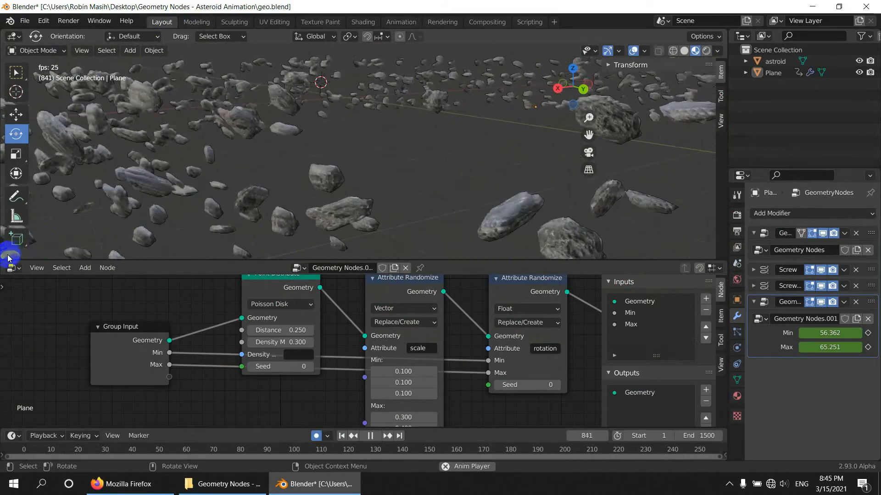
# Step: Enlarge the 3D viewport over the node editor and stop playback at about frame 990 with the whole ring in view
pyautogui.moveTo(4, 256); pyautogui.dragTo(4, 369)
pyautogui.scroll(-6, 411, 232)
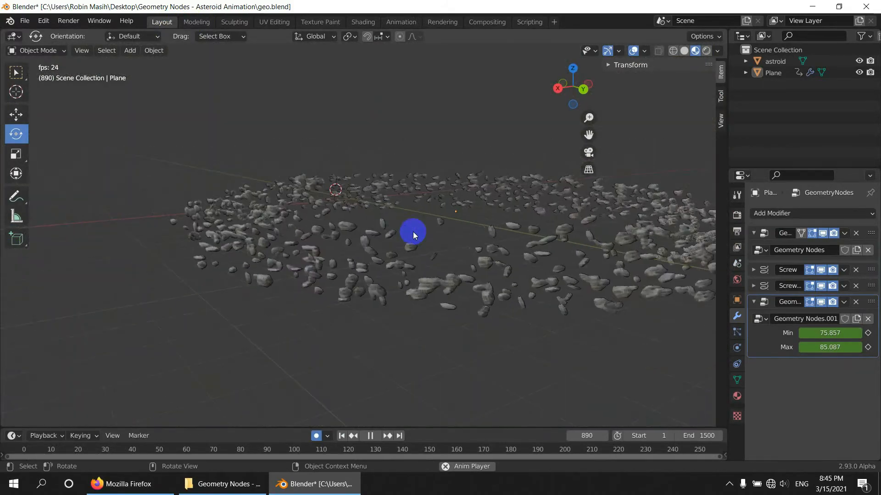
pyautogui.moveTo(411, 232); pyautogui.dragTo(360, 387, button='middle')
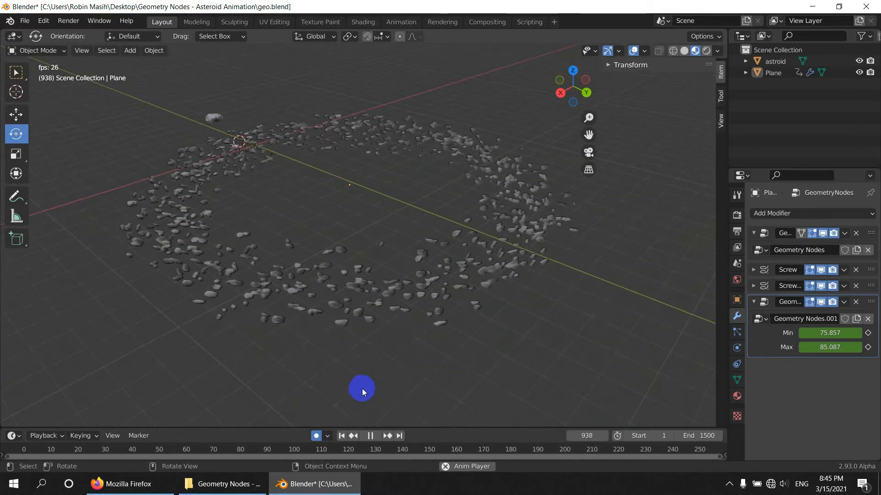
pyautogui.click(370, 436)
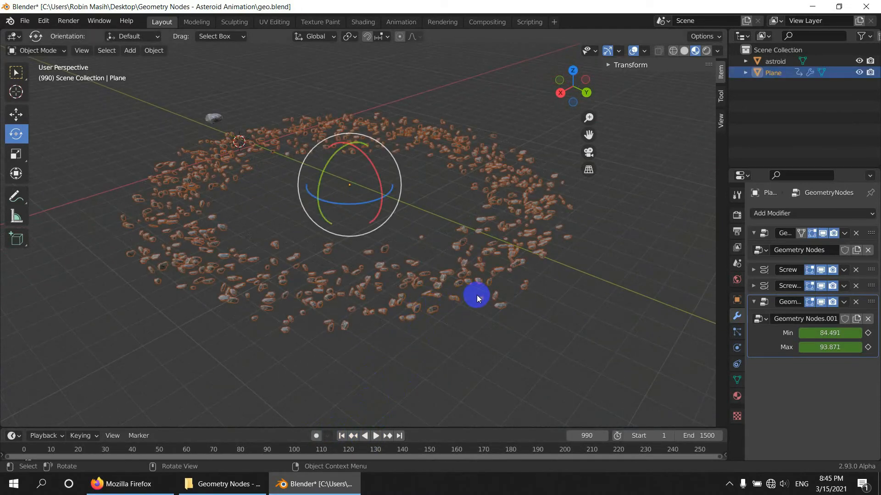
# Step: Enter Edit Mode on the Plane object that generates the asteroid ring
pyautogui.press('Tab')
pyautogui.keyDown('shift'); pyautogui.moveTo(550, 222); pyautogui.dragTo(405, 232, button='middle'); pyautogui.keyUp('shift')
pyautogui.scroll(3, 404, 229)
pyautogui.keyDown('shift'); pyautogui.moveTo(388, 191); pyautogui.dragTo(397, 236, button='middle'); pyautogui.keyUp('shift')
pyautogui.moveTo(324, 103); pyautogui.dragTo(398, 328, button='middle')
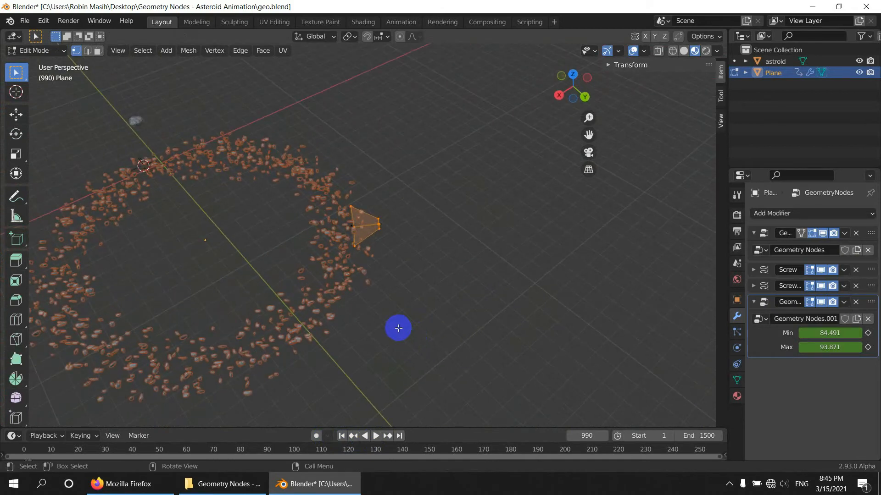
# Step: Try moving the plane's mesh away from the ring's centre to enlarge the asteroid ring
pyautogui.press('g')
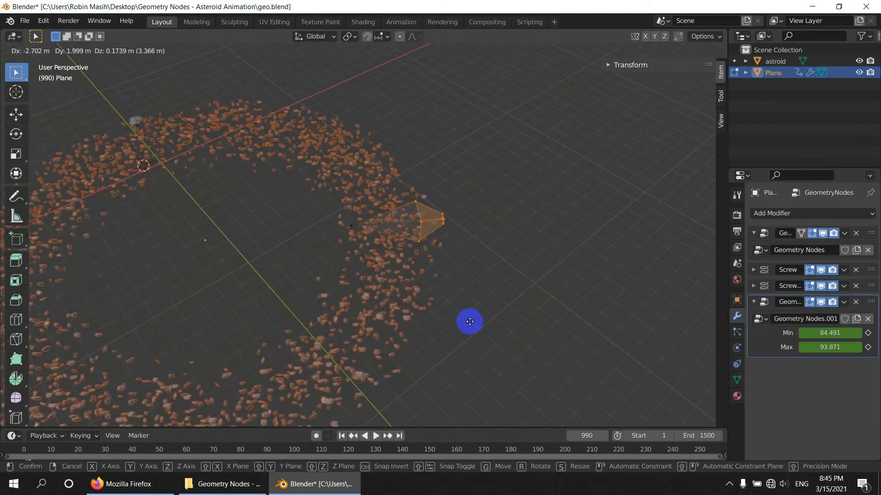
pyautogui.rightClick(466, 321)
pyautogui.moveTo(316, 131); pyautogui.dragTo(442, 307)
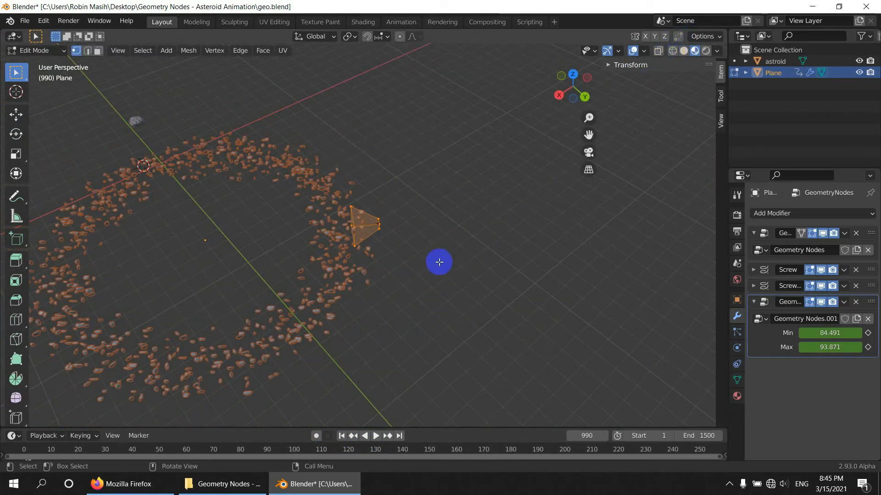
pyautogui.moveTo(440, 262); pyautogui.dragTo(368, 172, button='middle')
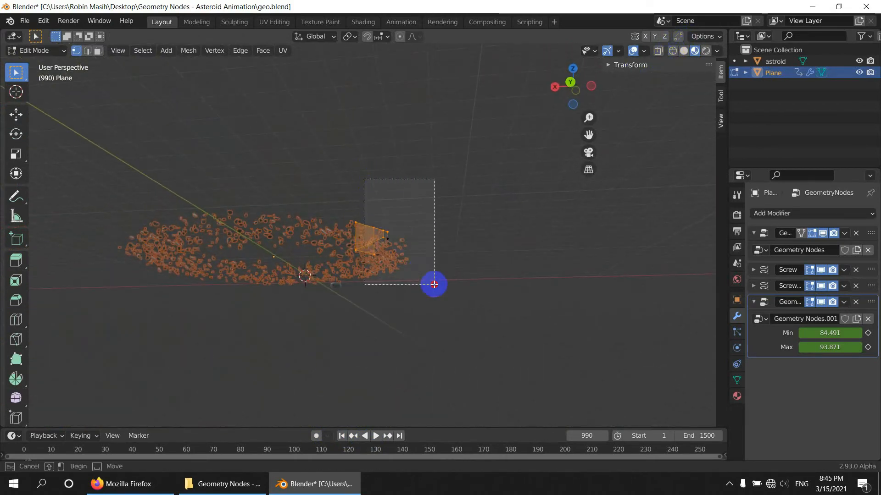
pyautogui.moveTo(427, 230); pyautogui.dragTo(440, 307, button='middle')
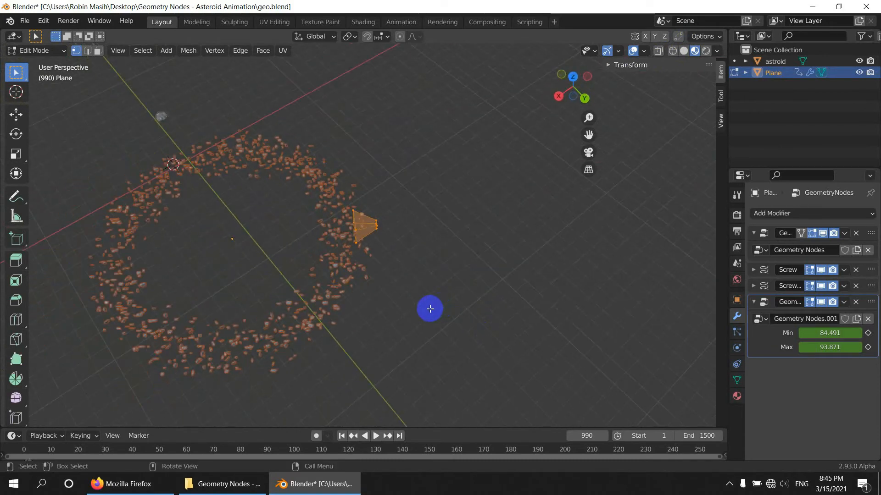
pyautogui.press('g')
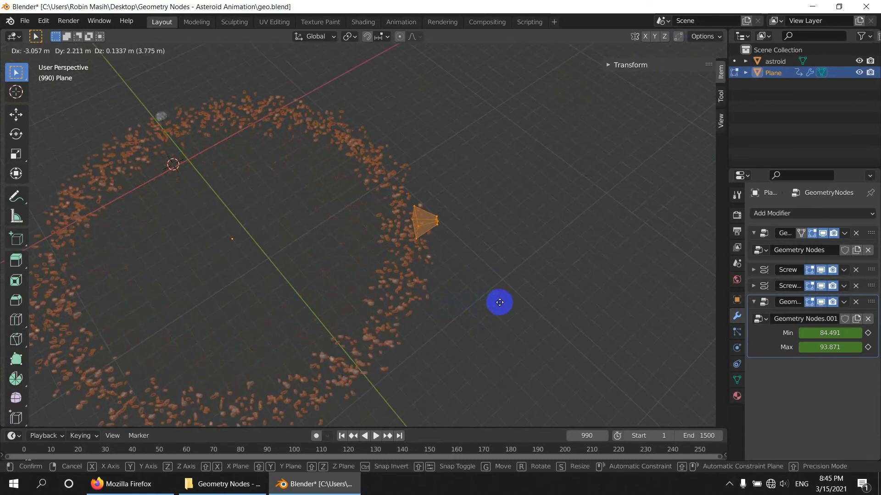
pyautogui.click(462, 301)
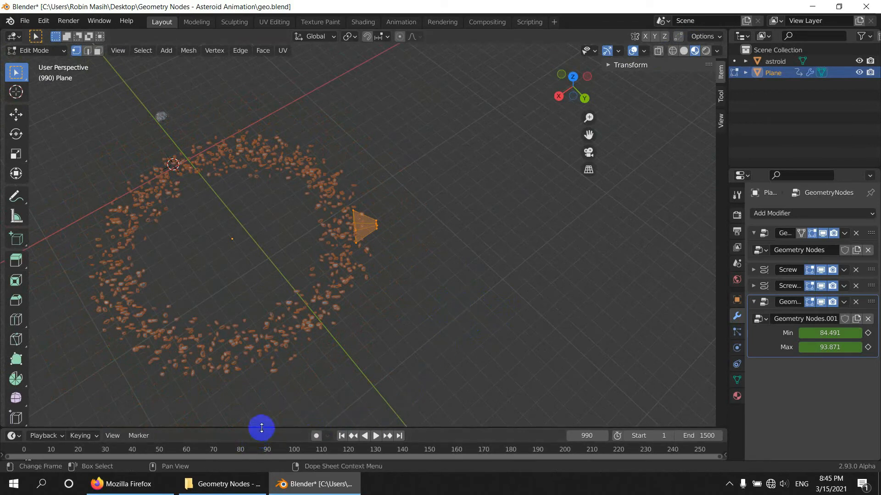
# Step: Enlarge the timeline area and set the current frame to 0
pyautogui.moveTo(261, 428); pyautogui.dragTo(269, 374)
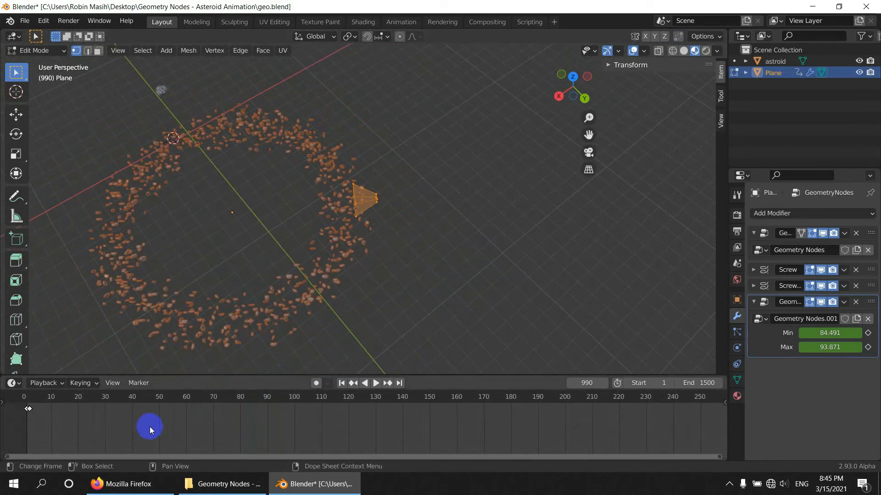
pyautogui.moveTo(219, 459); pyautogui.dragTo(152, 460)
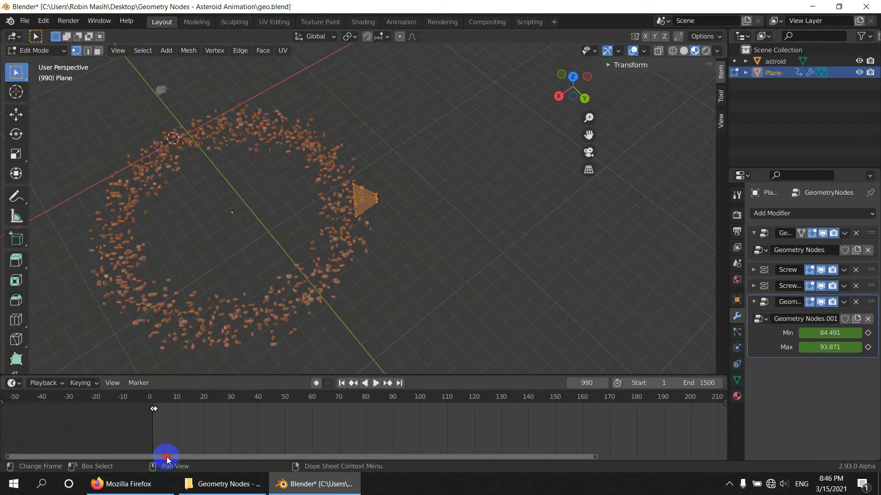
pyautogui.moveTo(300, 411); pyautogui.dragTo(124, 405)
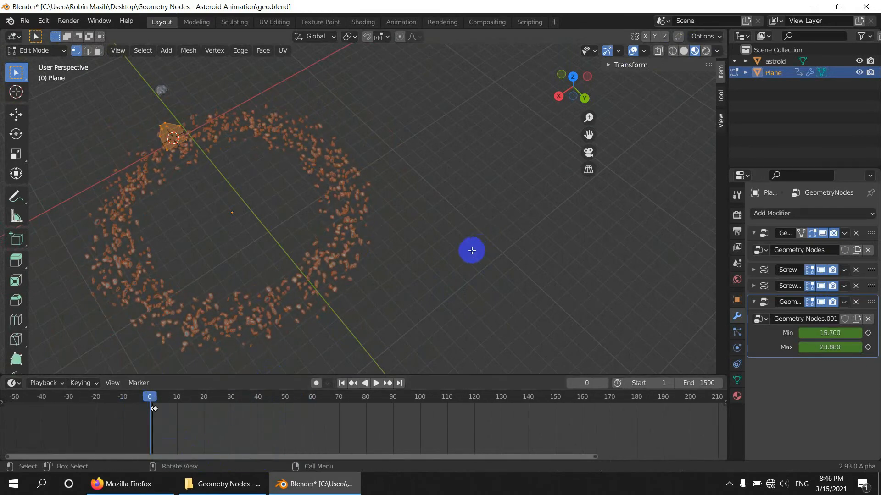
# Step: In top view, move the plane's mesh about -0.85 m along the global Y axis to widen the ring
pyautogui.press('KP_7')
pyautogui.keyDown('shift'); pyautogui.moveTo(444, 292); pyautogui.dragTo(388, 241, button='middle'); pyautogui.keyUp('shift')
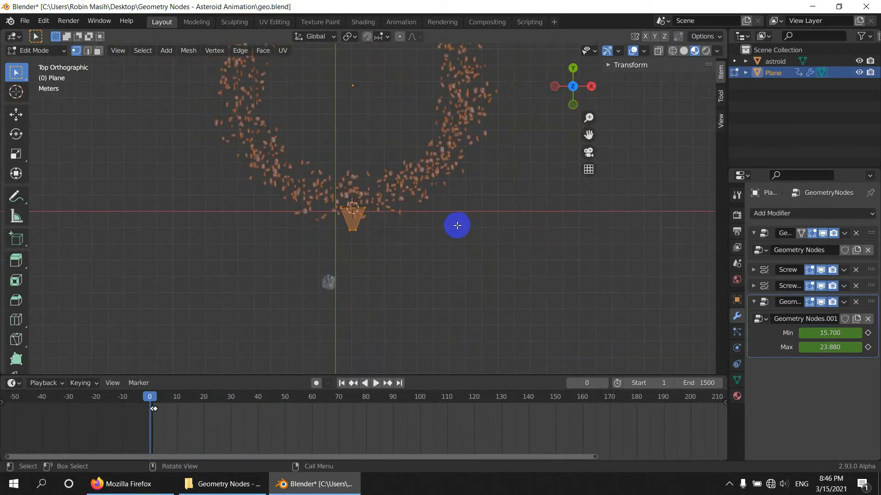
pyautogui.press('g')
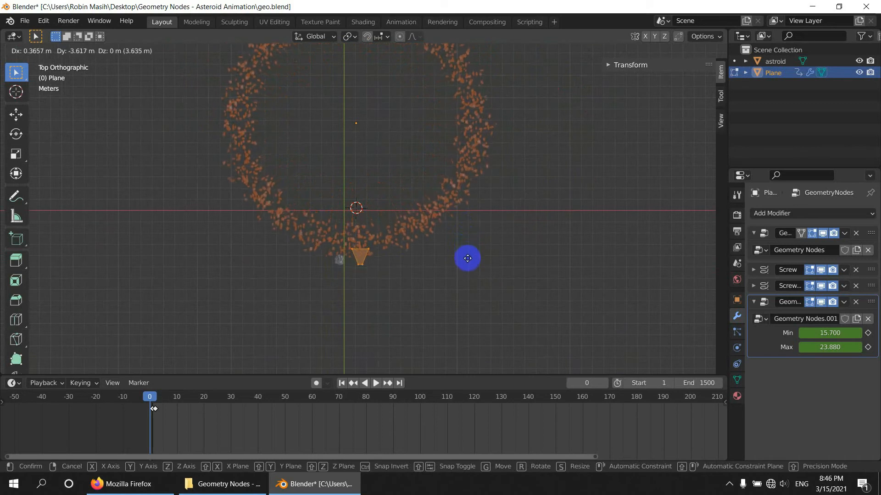
pyautogui.press('y')
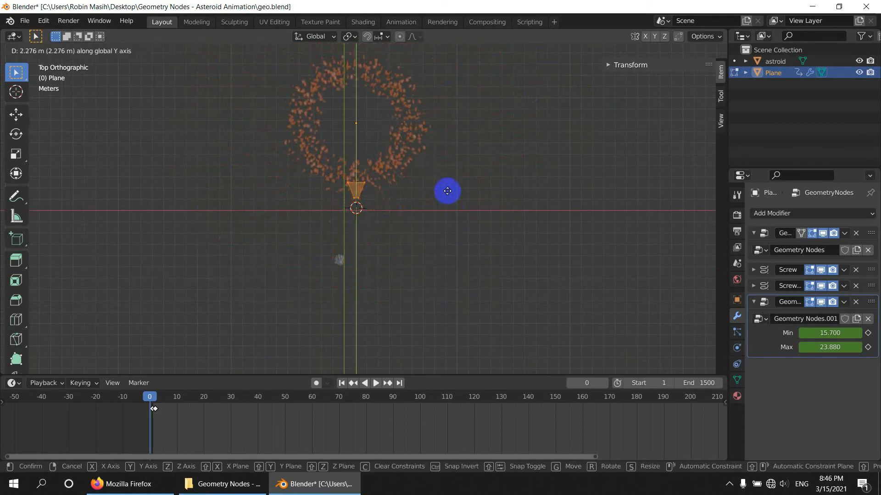
pyautogui.click(443, 228)
# Step: In face select mode, extrude the plane's face about 1.56 m along its normal, away from the ring's centre
pyautogui.moveTo(403, 253); pyautogui.dragTo(345, 231, button='middle')
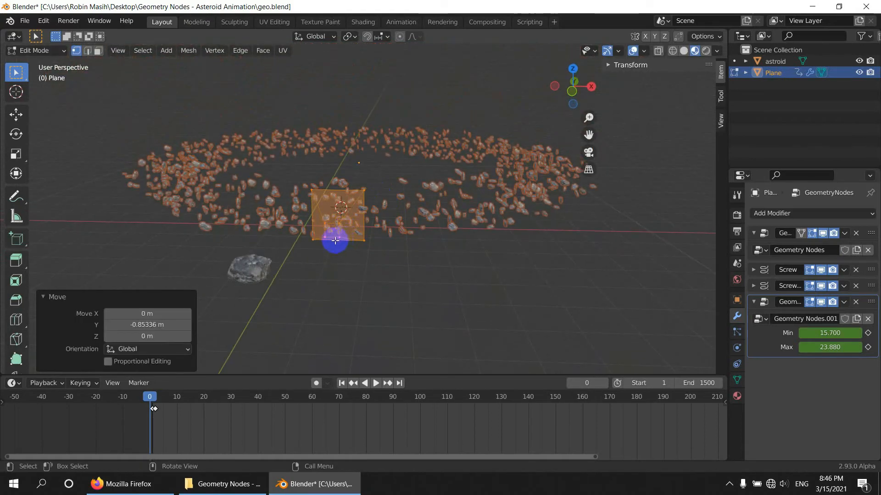
pyautogui.press('3')
pyautogui.press('KP_7')
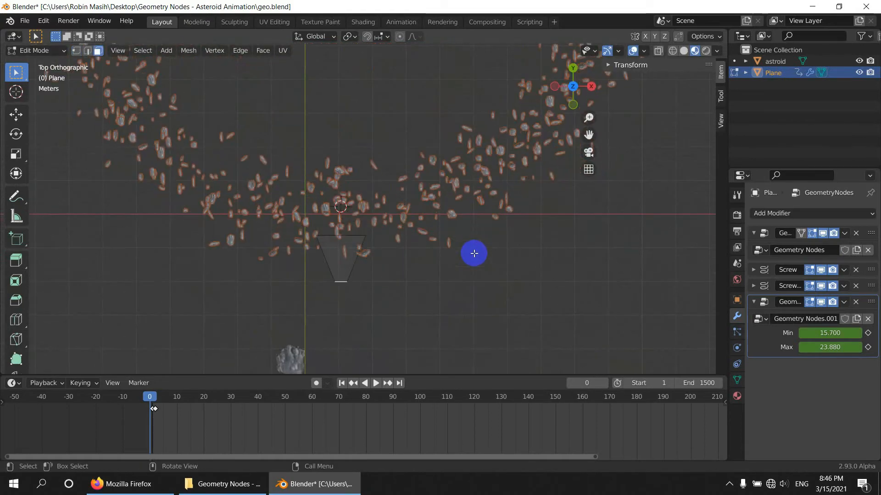
pyautogui.press('e')
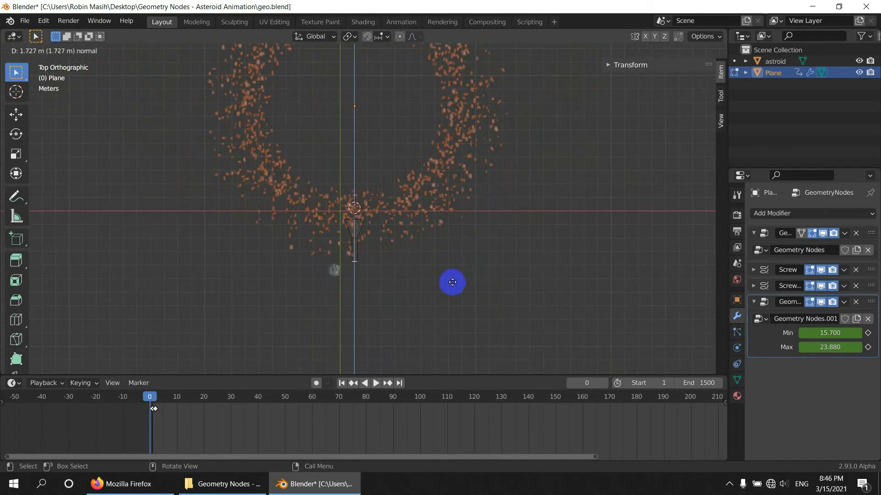
pyautogui.click(452, 280)
# Step: Scale the extruded end face uniformly by about 4.143 to thicken the outer part of the ring
pyautogui.moveTo(450, 287); pyautogui.dragTo(348, 181, button='middle')
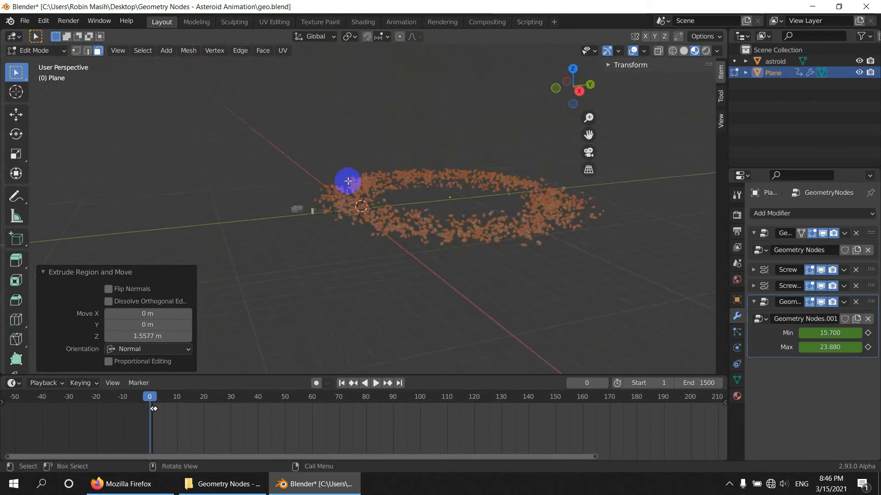
pyautogui.scroll(3, 353, 249)
pyautogui.moveTo(352, 250); pyautogui.dragTo(306, 276, button='middle')
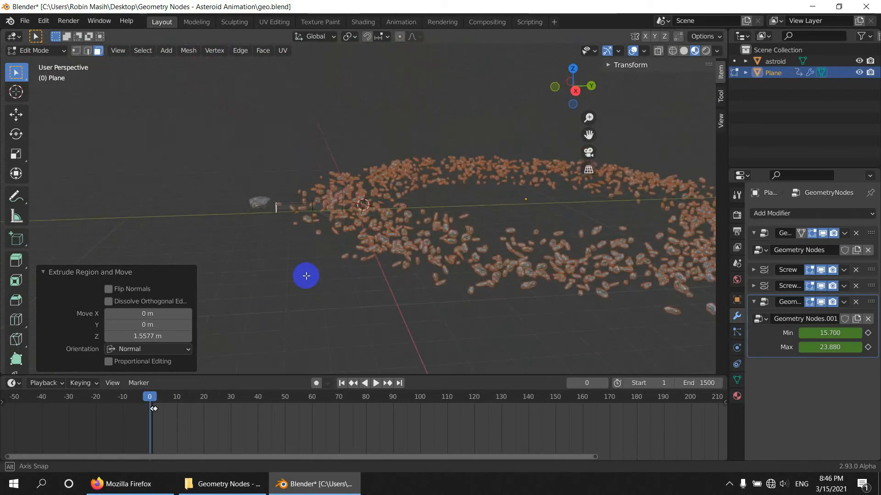
pyautogui.press('s')
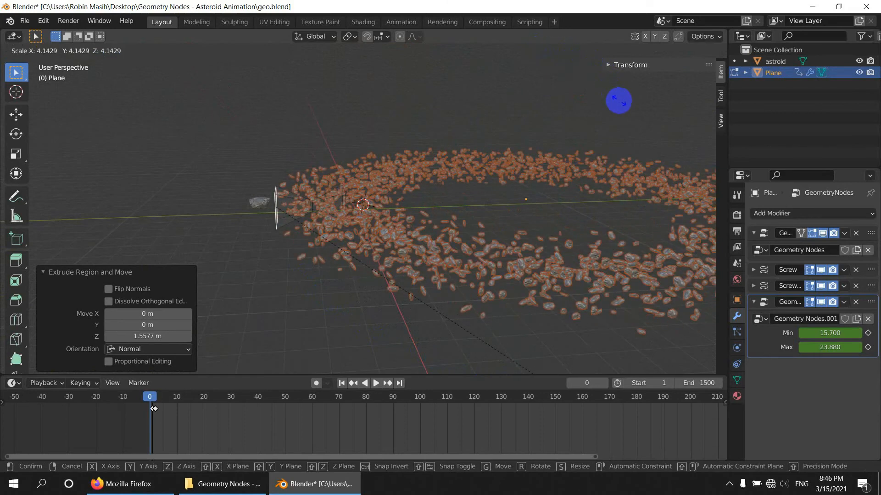
pyautogui.click(619, 100)
# Step: Move the enlarged end face outward along the global Y axis to broaden the ring, and return to Object Mode
pyautogui.keyDown('ctrl'); pyautogui.moveTo(501, 93); pyautogui.dragTo(405, 250, button='middle'); pyautogui.keyUp('ctrl')
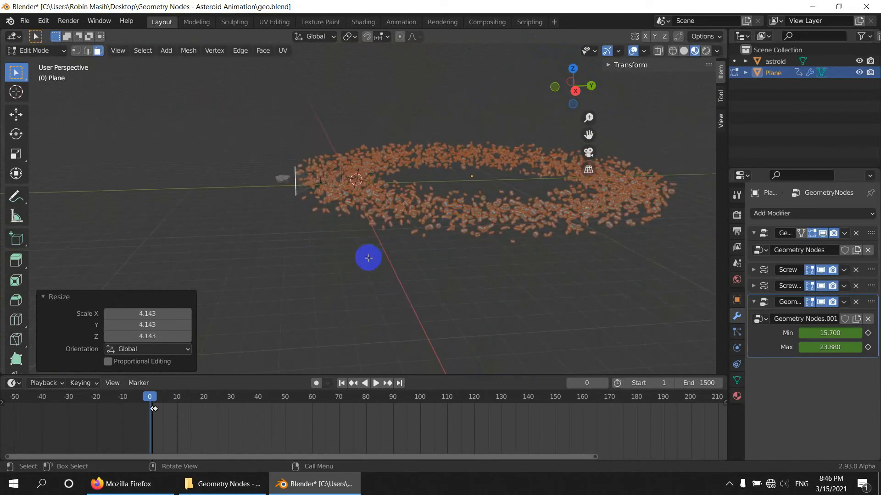
pyautogui.press('g')
pyautogui.press('y')
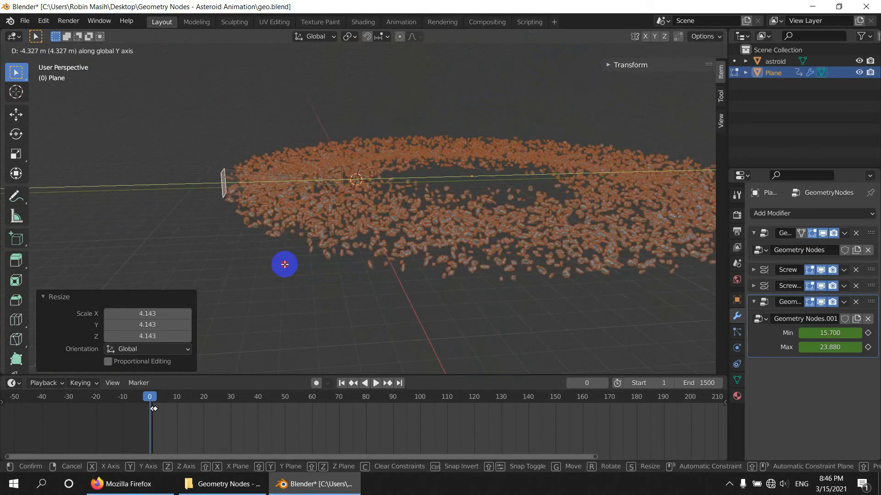
pyautogui.click(340, 236)
pyautogui.moveTo(340, 236); pyautogui.dragTo(381, 249, button='middle')
pyautogui.press('Tab')
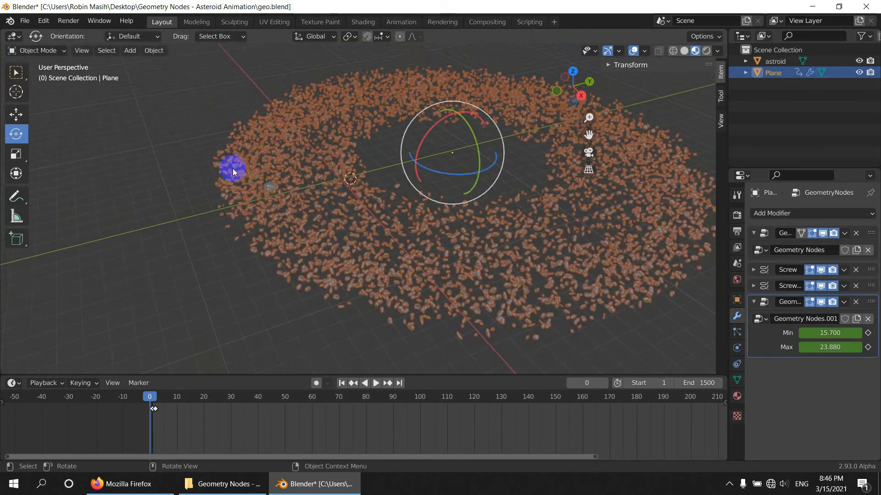
# Step: Deselect the Plane object and examine the broadened asteroid ring without its selection outline
pyautogui.click(210, 124)
pyautogui.click(331, 202)
pyautogui.scroll(2, 346, 241)
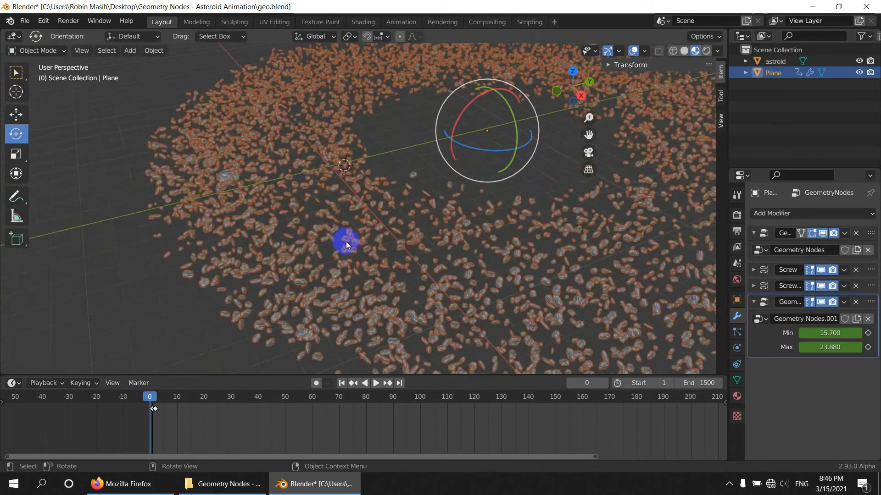
pyautogui.scroll(-1, 358, 219)
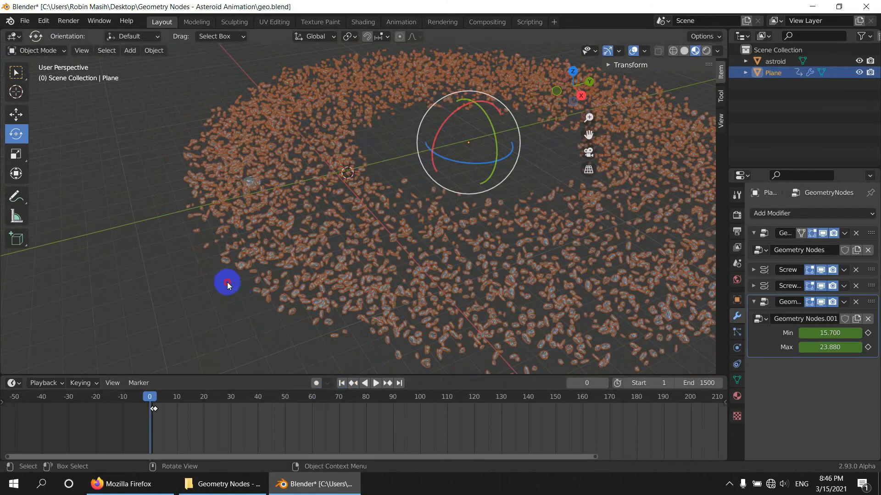
pyautogui.click(227, 282)
pyautogui.scroll(1, 334, 293)
pyautogui.scroll(1, 332, 280)
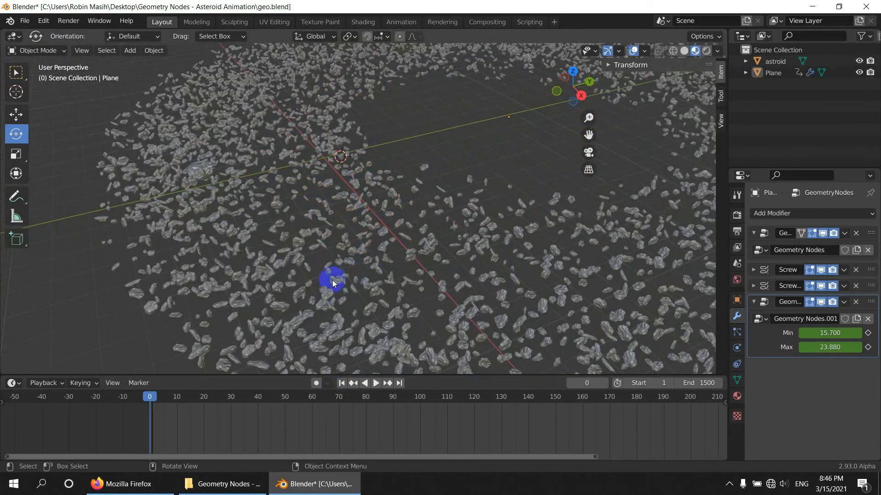
# Step: Play the animation, view the moving ring from another angle, and stop playback
pyautogui.click(376, 383)
pyautogui.moveTo(389, 259); pyautogui.dragTo(419, 362, button='middle')
pyautogui.scroll(-5, 376, 266)
pyautogui.click(420, 362)
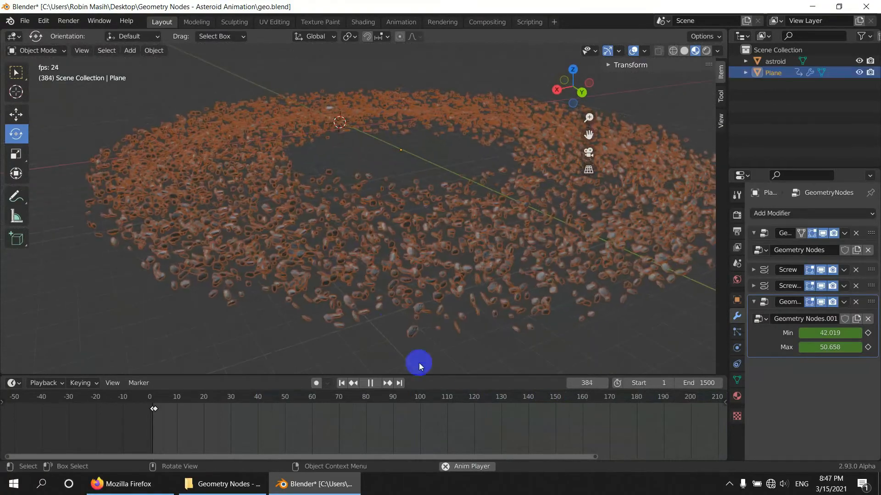
pyautogui.click(351, 325)
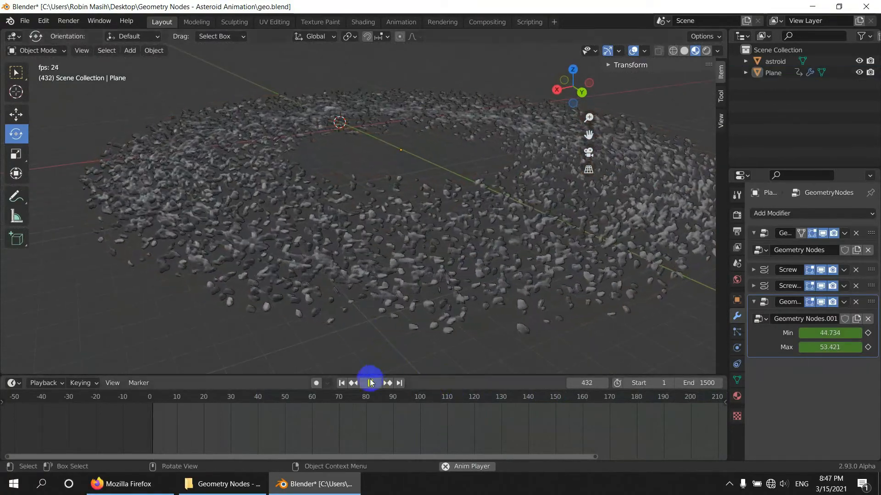
pyautogui.click(371, 382)
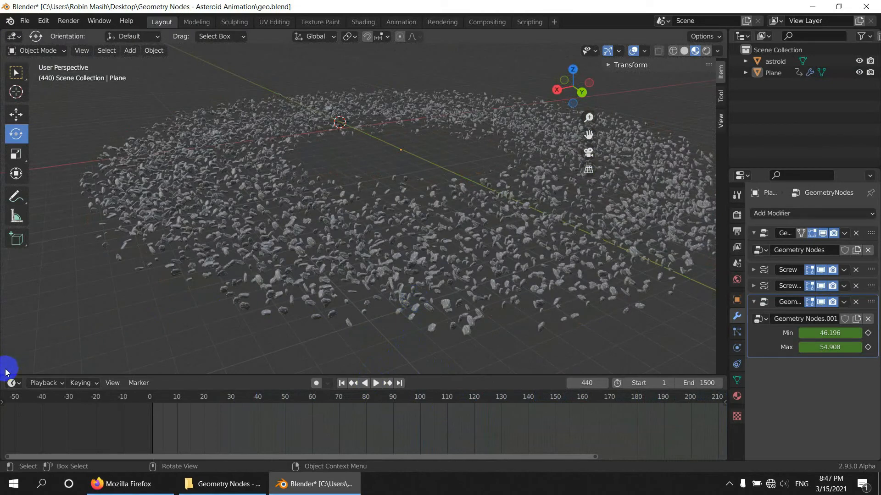
# Step: Split the 3D viewport horizontally and change the lower area to the Geometry Node Editor
pyautogui.moveTo(5, 370); pyautogui.dragTo(32, 232)
pyautogui.click(336, 295)
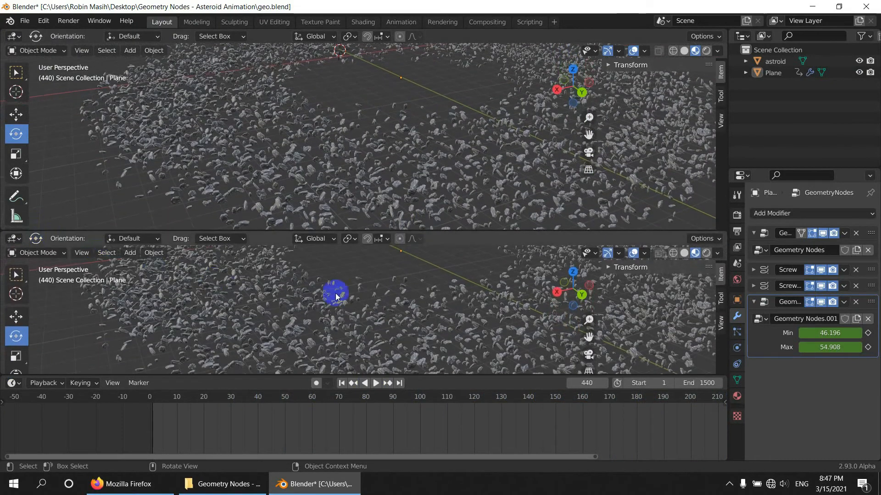
pyautogui.click(13, 239)
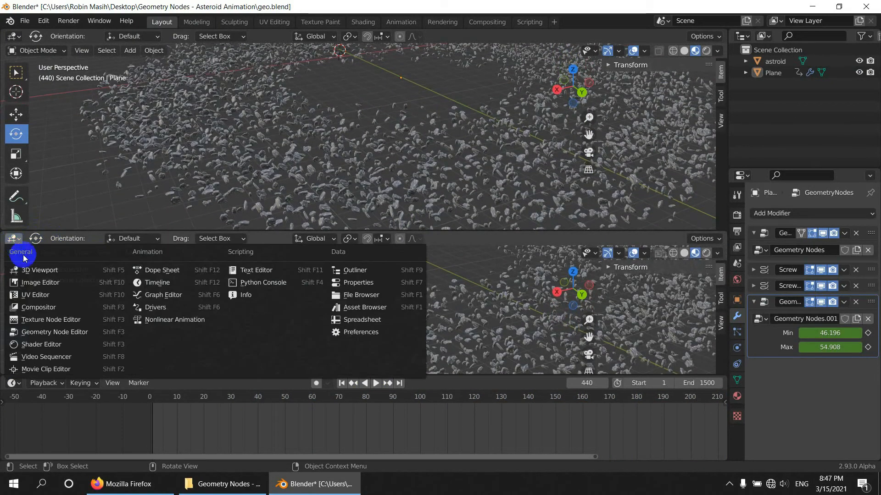
pyautogui.click(58, 332)
# Step: Set the Point Distribute node's Density Max to 0.1
pyautogui.moveTo(385, 318); pyautogui.dragTo(398, 274, button='middle')
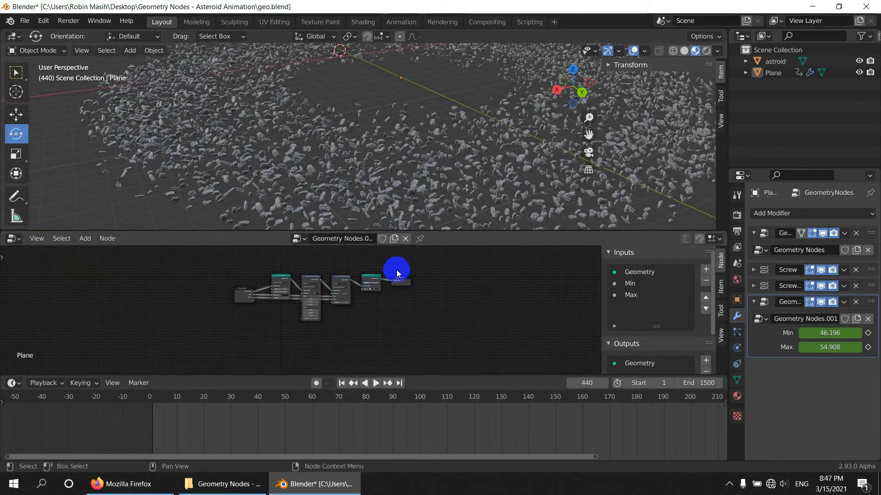
pyautogui.scroll(5, 359, 294)
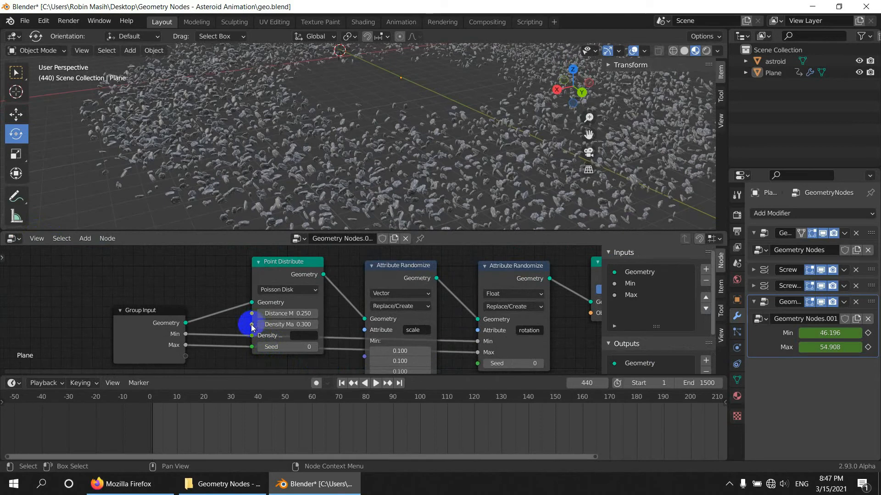
pyautogui.moveTo(288, 324); pyautogui.dragTo(282, 326)
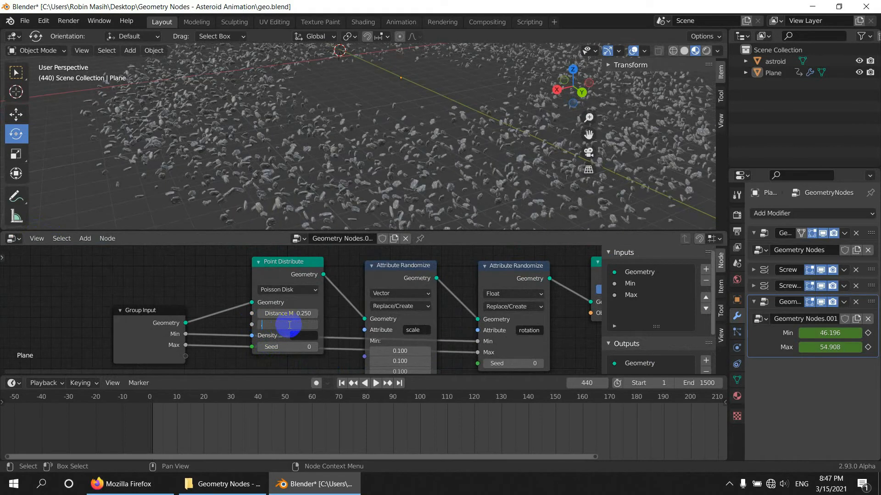
pyautogui.write('0.1')
pyautogui.press('Return')
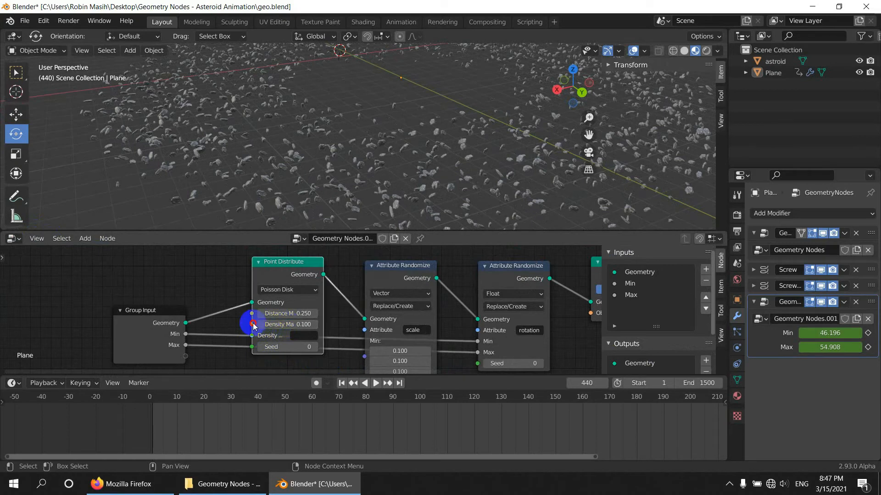
# Step: Expose Density Max as a group input with a value of 0.05, and close the node editor to enlarge the 3D viewport
pyautogui.moveTo(190, 357); pyautogui.dragTo(188, 356)
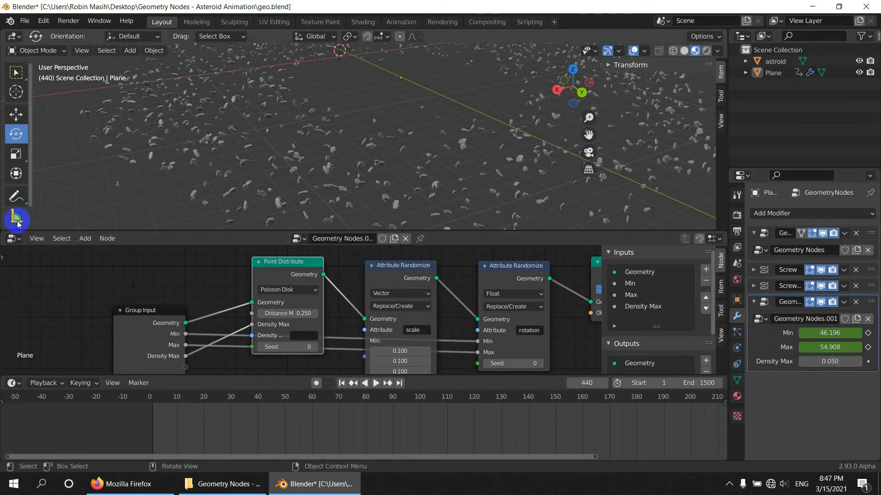
pyautogui.moveTo(4, 225); pyautogui.dragTo(41, 260)
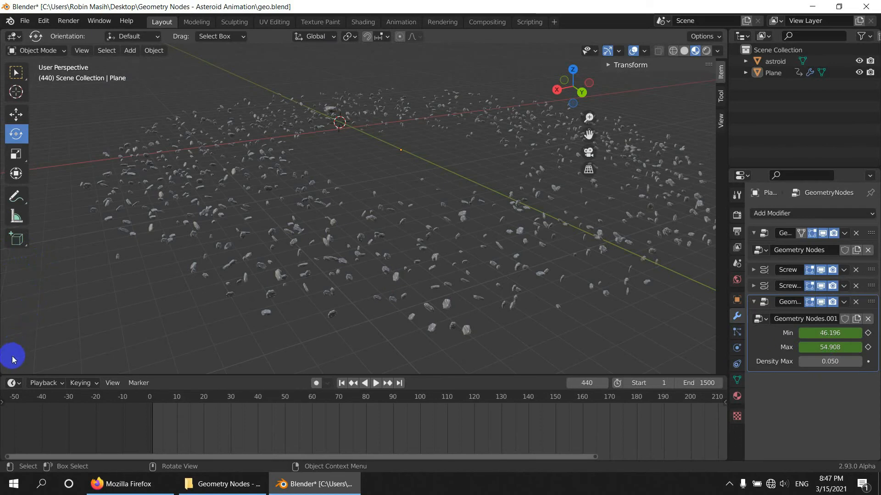
pyautogui.moveTo(164, 375); pyautogui.dragTo(163, 397)
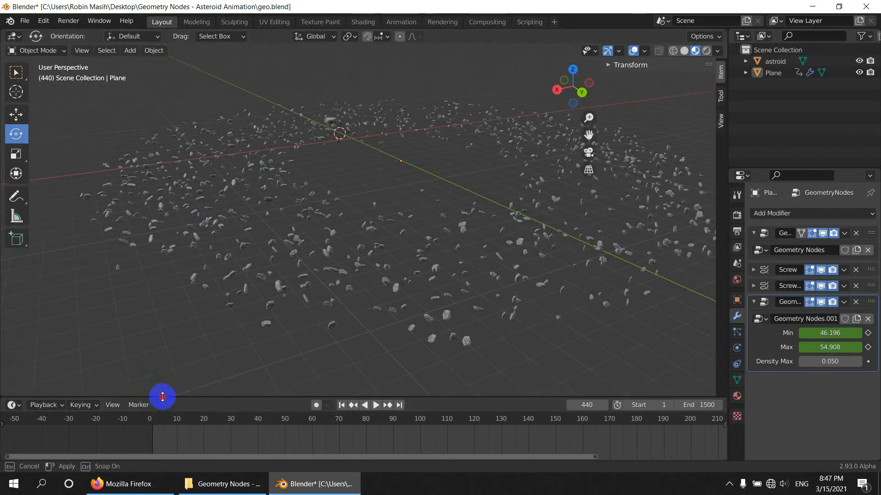
# Step: Play the animation and examine the sparser asteroid ring from several angles
pyautogui.moveTo(260, 228); pyautogui.dragTo(361, 246, button='middle')
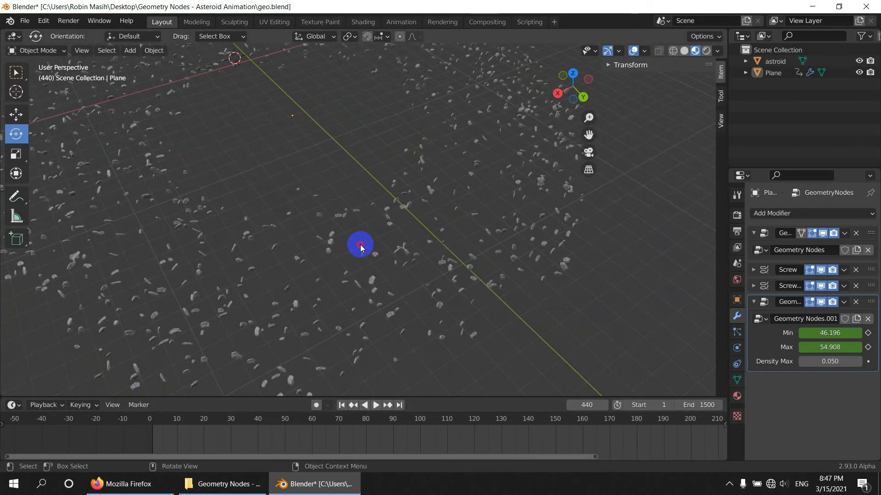
pyautogui.click(394, 280)
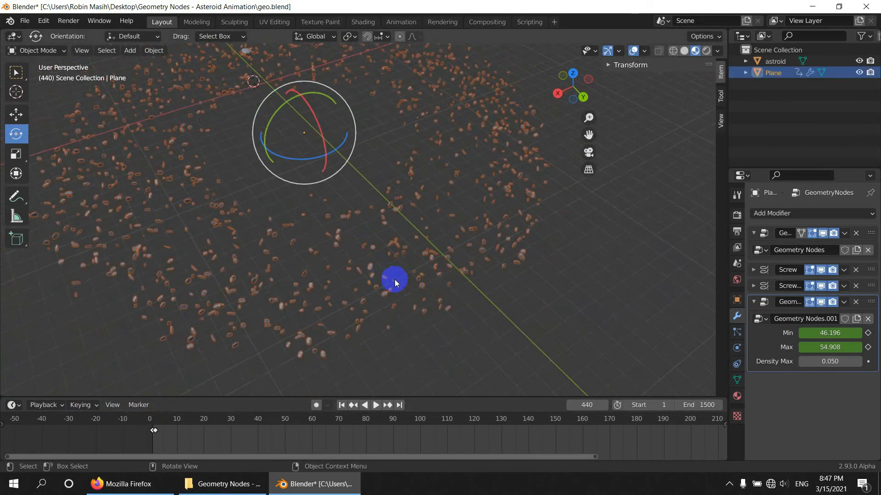
pyautogui.click(376, 405)
pyautogui.click(416, 298)
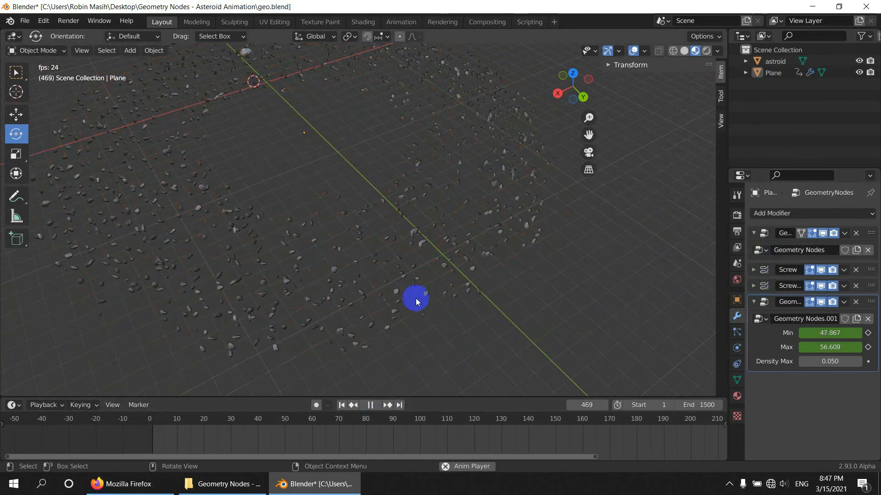
pyautogui.moveTo(416, 298); pyautogui.dragTo(285, 279, button='middle')
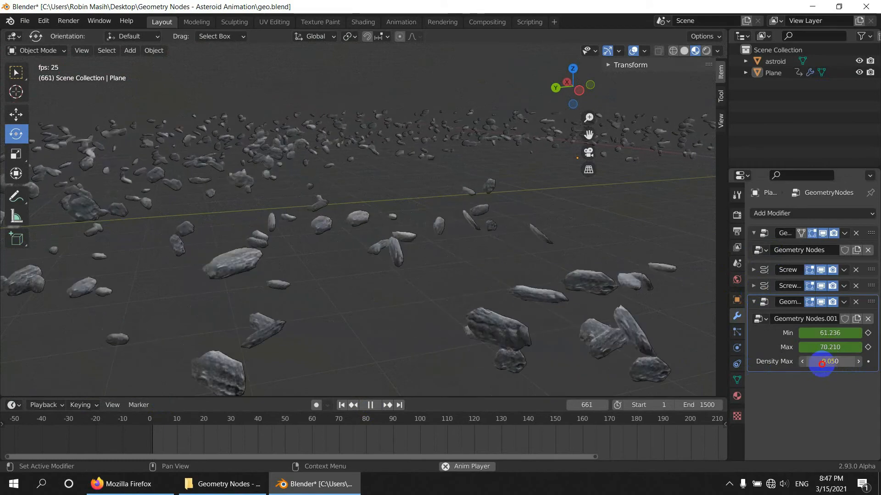
# Step: Try a Density Max of 0.02 in the Plane's geometry nodes modifier while the animation plays
pyautogui.moveTo(822, 364); pyautogui.dragTo(825, 364)
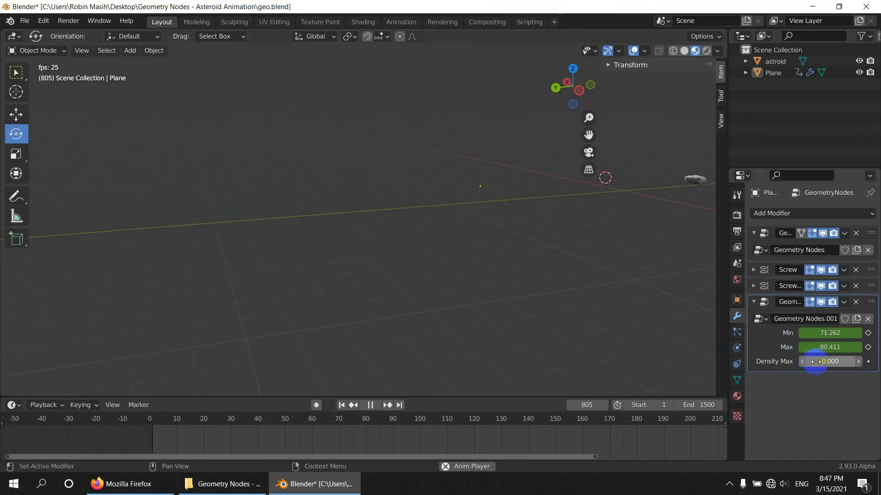
pyautogui.moveTo(824, 364); pyautogui.dragTo(823, 364)
pyautogui.click(397, 258)
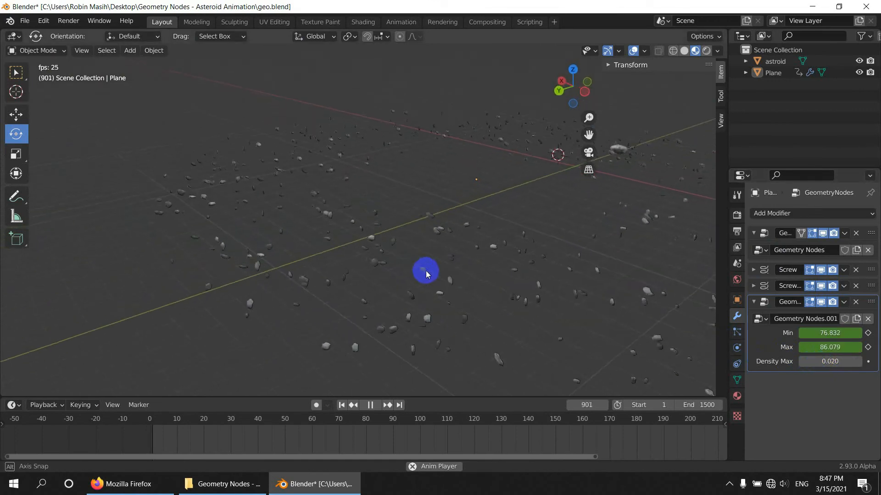
pyautogui.scroll(-2, 518, 243)
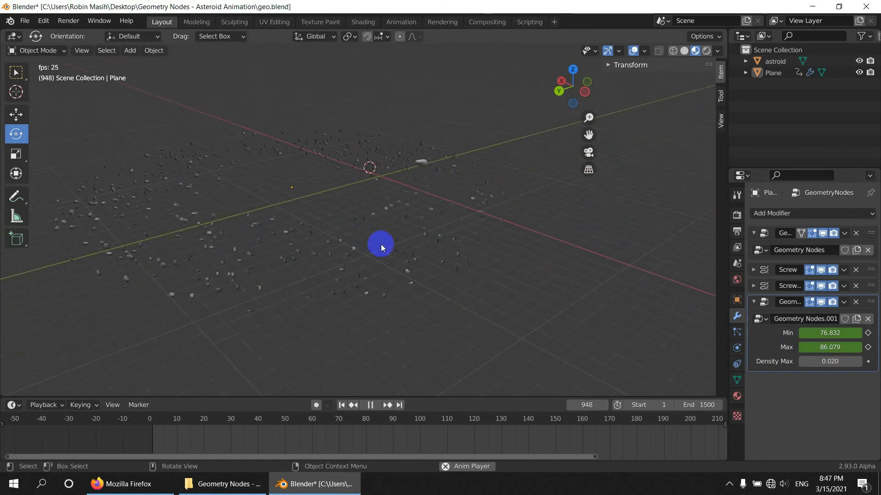
pyautogui.scroll(2, 381, 251)
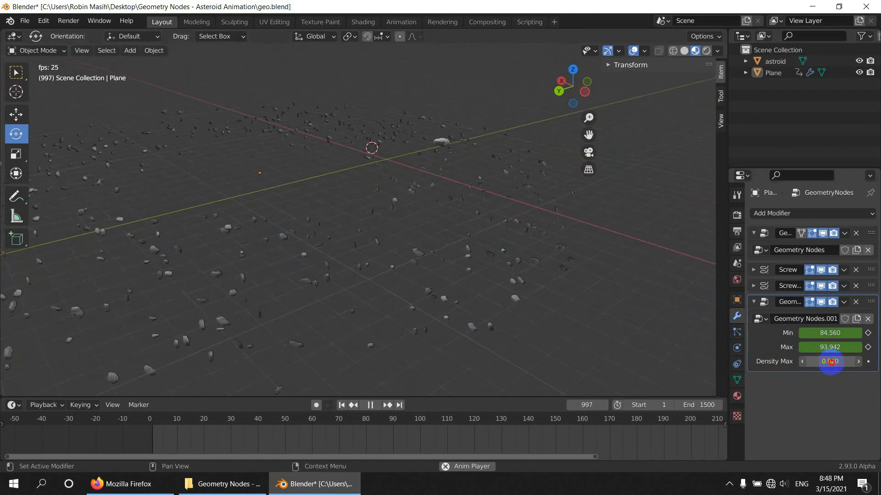
# Step: Set Density Max to 0.11 in the Plane's geometry nodes modifier, and check the ring up close and from the top
pyautogui.moveTo(833, 363); pyautogui.dragTo(837, 364)
pyautogui.scroll(3, 504, 321)
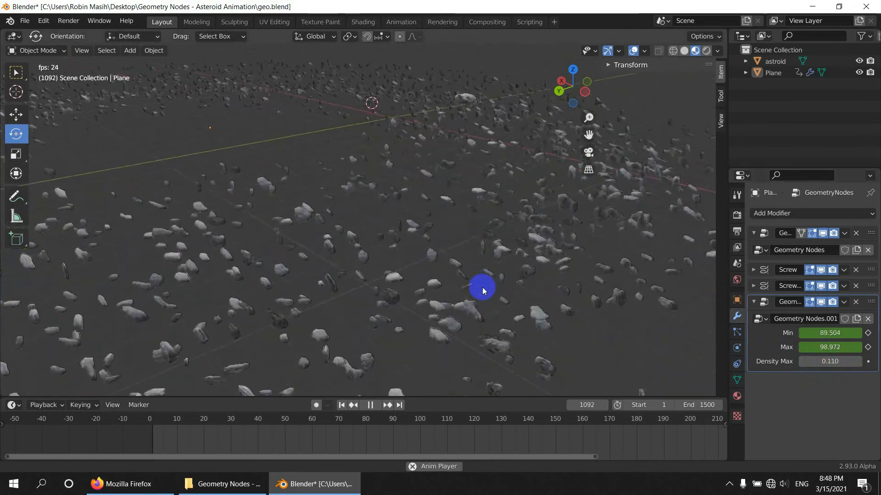
pyautogui.scroll(3, 446, 266)
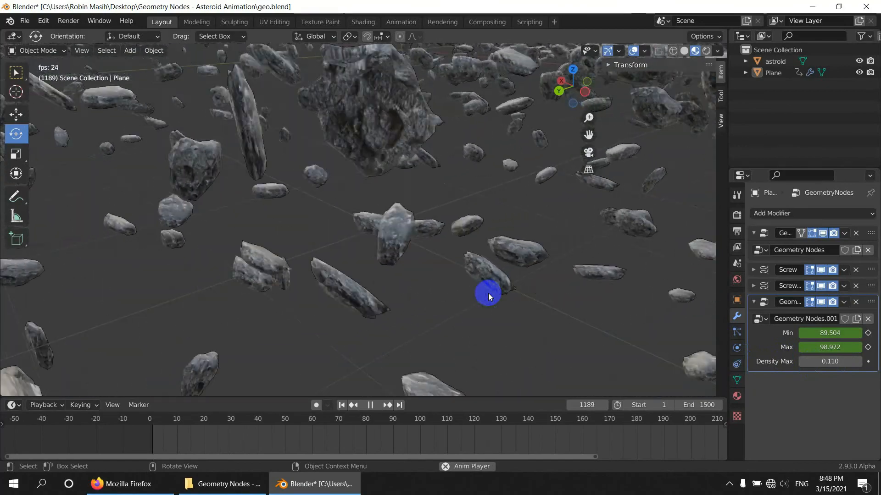
pyautogui.scroll(-3, 488, 293)
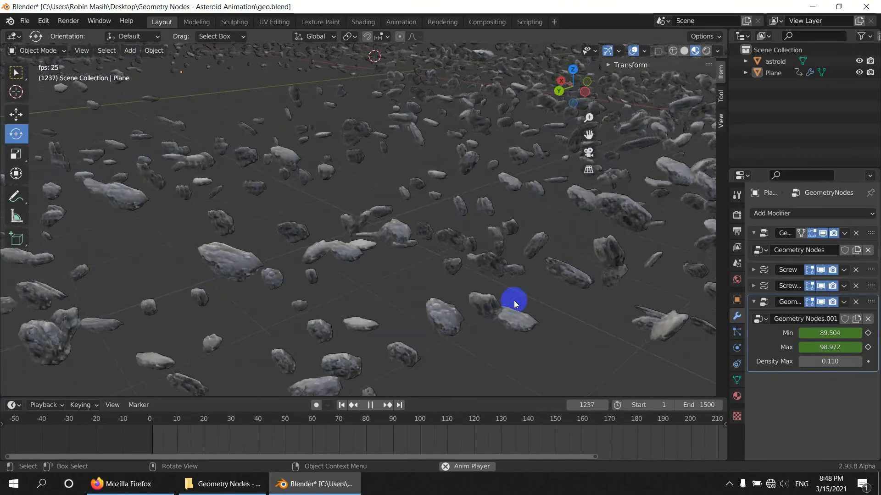
pyautogui.press('KP_7')
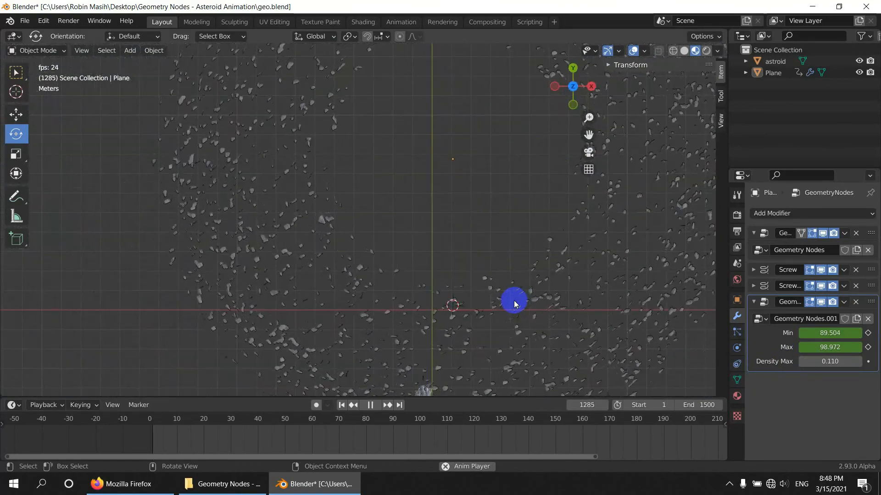